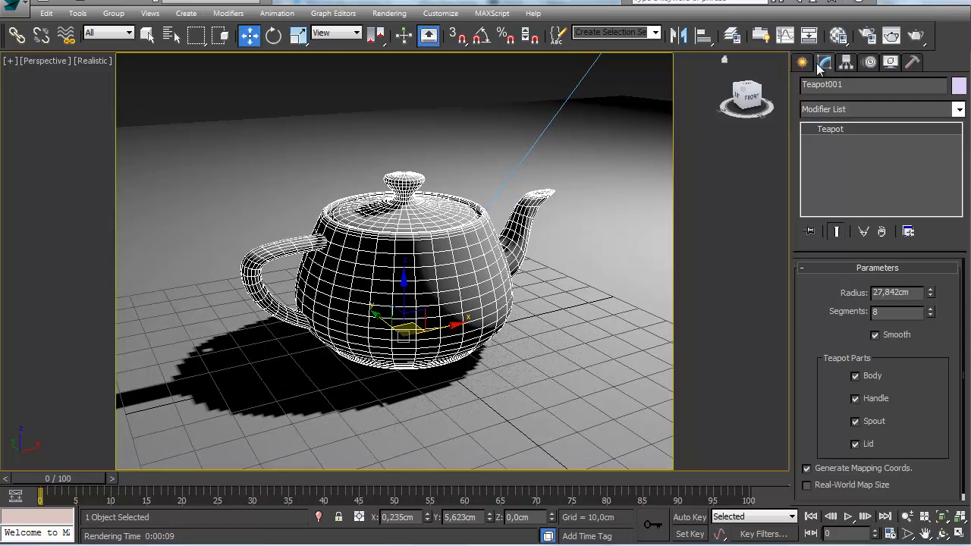
# Show the V-Ray Frame buffer settings in Render Setup and render the Perspective view with the built-in V-Ray frame buffer disabled
pyautogui.click(867, 35)
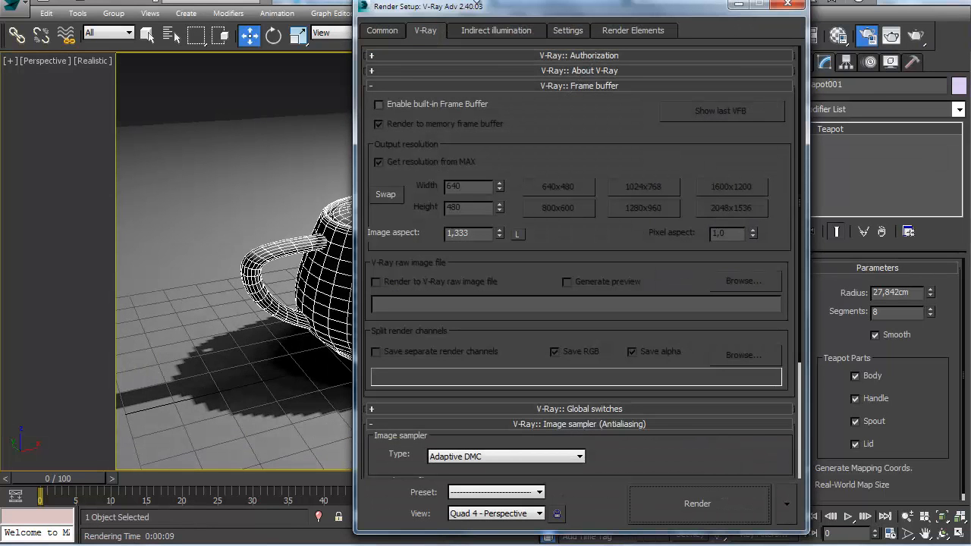
pyautogui.click(376, 30)
pyautogui.click(425, 31)
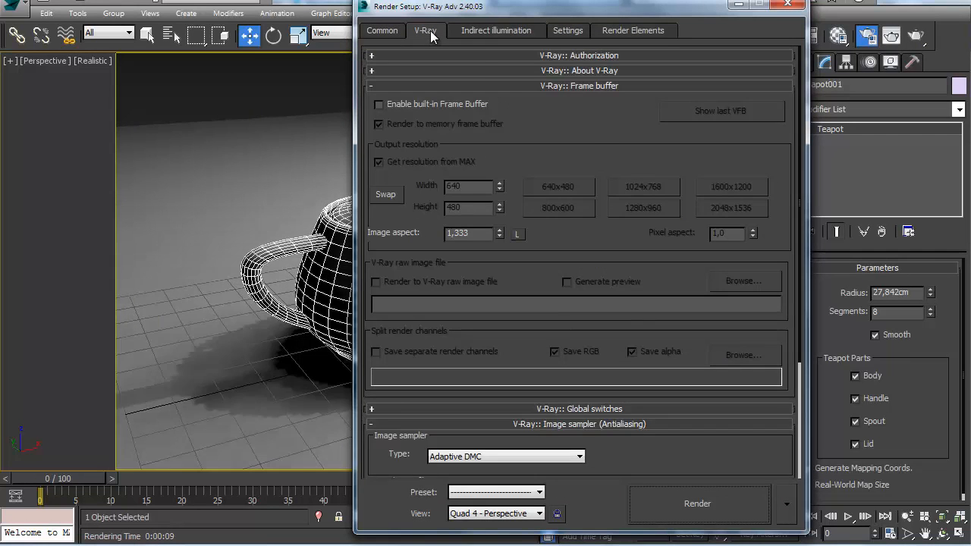
pyautogui.click(522, 87)
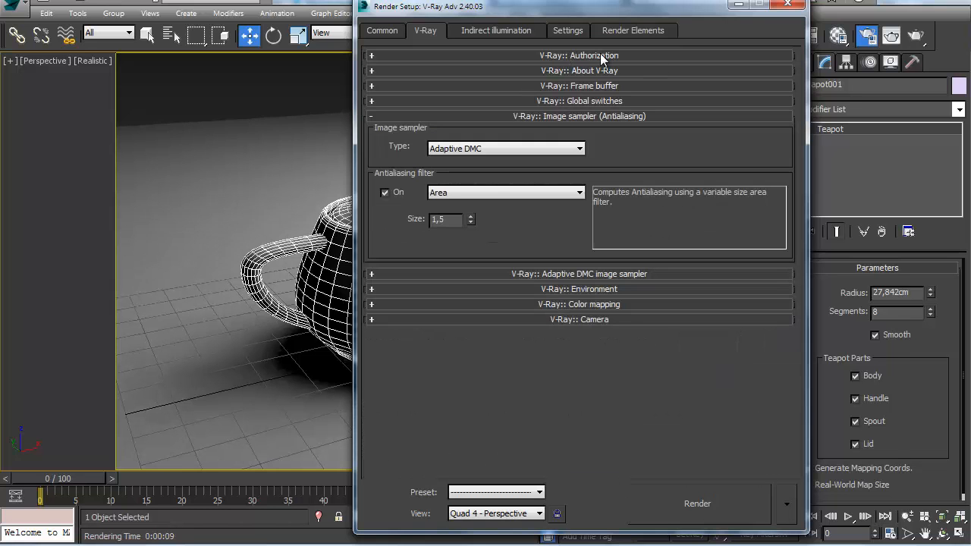
pyautogui.click(577, 87)
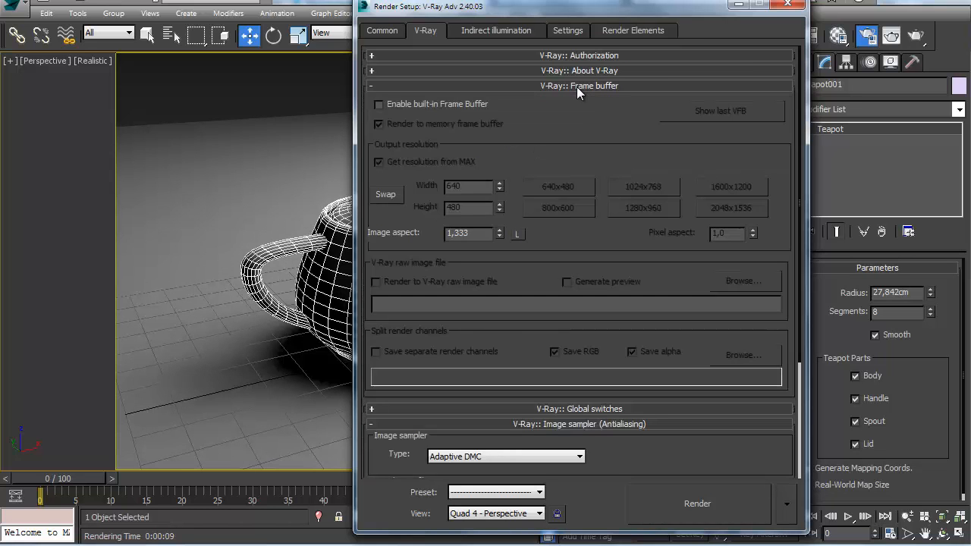
pyautogui.click(694, 504)
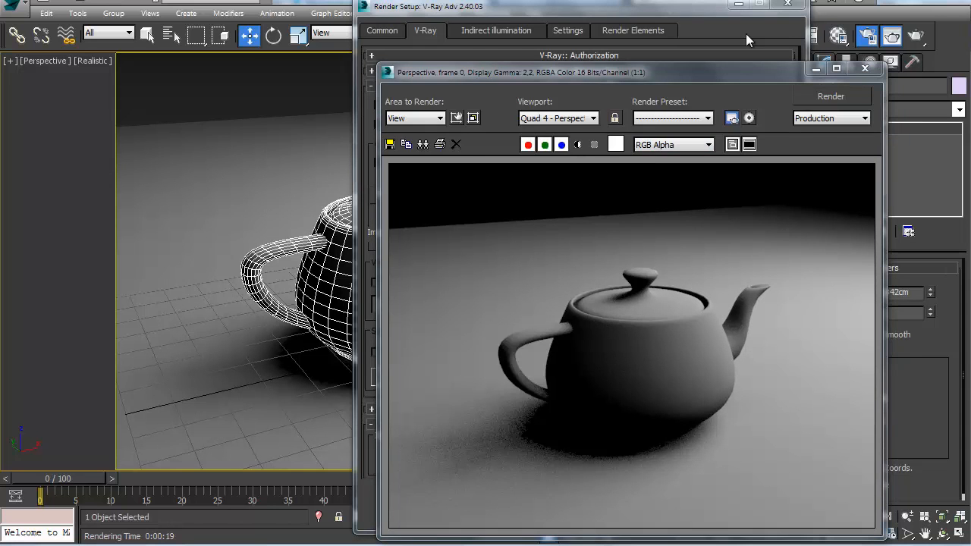
# Enable the built-in V-Ray frame buffer and render the Perspective view again
pyautogui.click(665, 33)
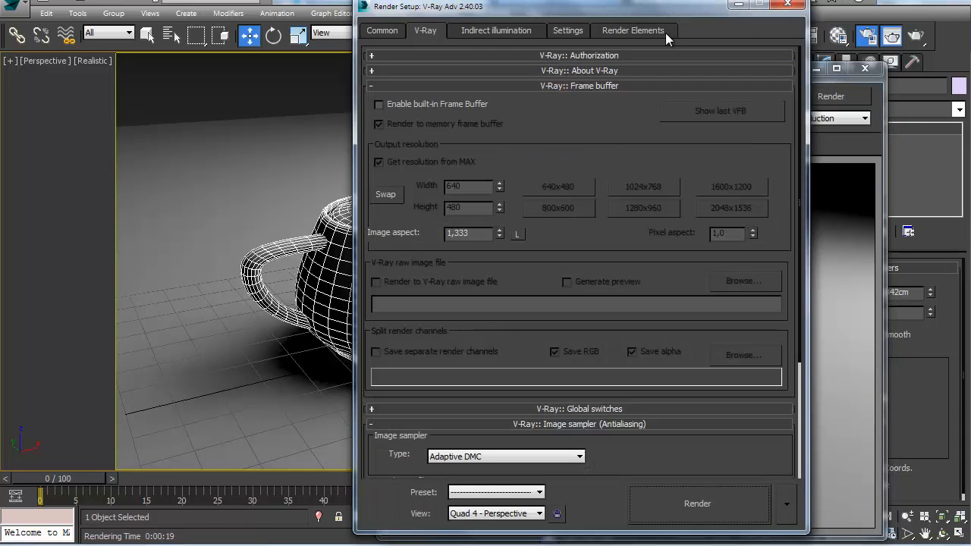
pyautogui.click(379, 104)
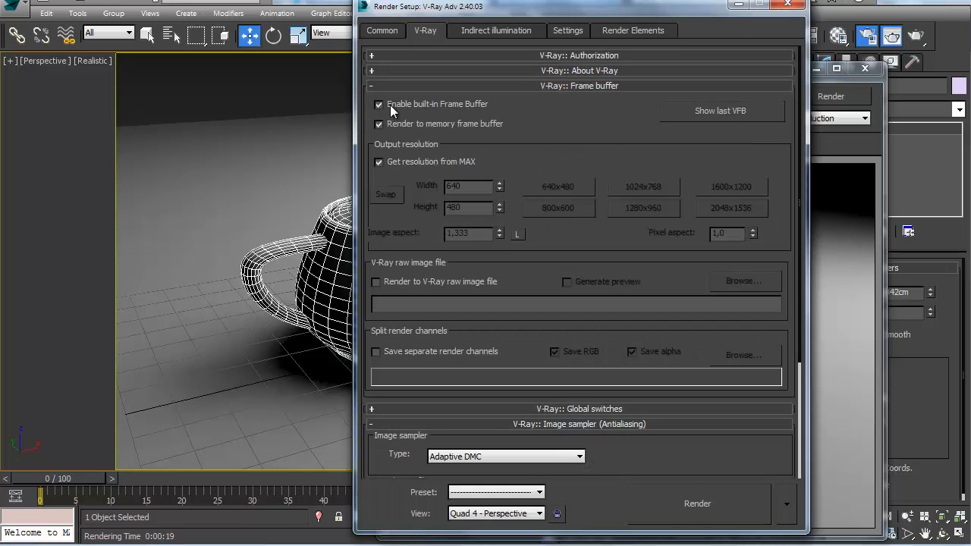
pyautogui.click(678, 506)
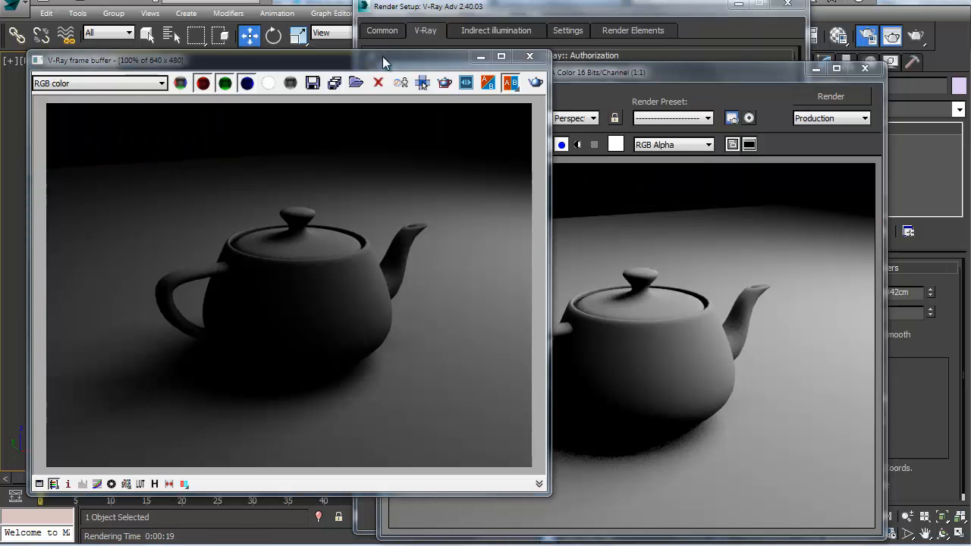
# Place the V-Ray frame buffer and the standard render window side by side and compare the brightness of both teapot renders
pyautogui.moveTo(643, 78); pyautogui.dragTo(724, 30)
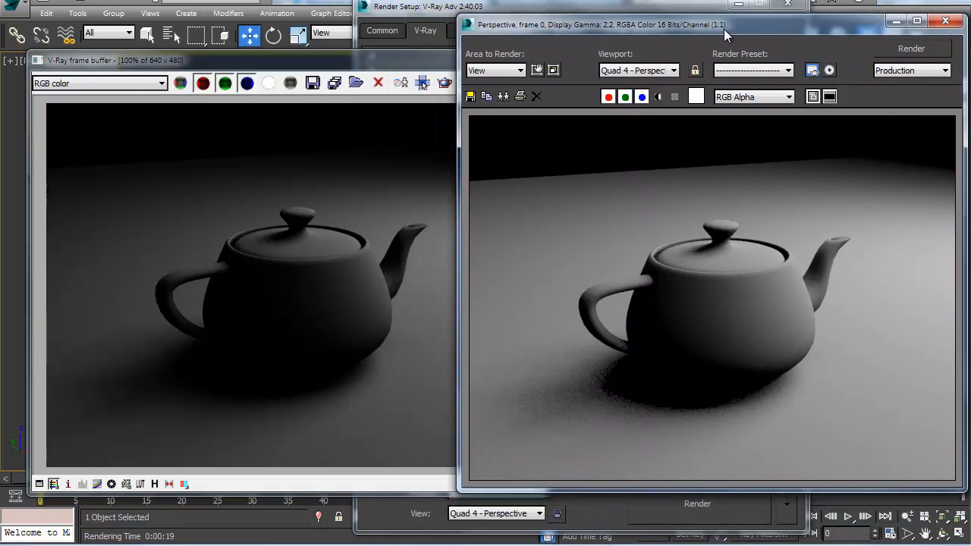
pyautogui.click(223, 332)
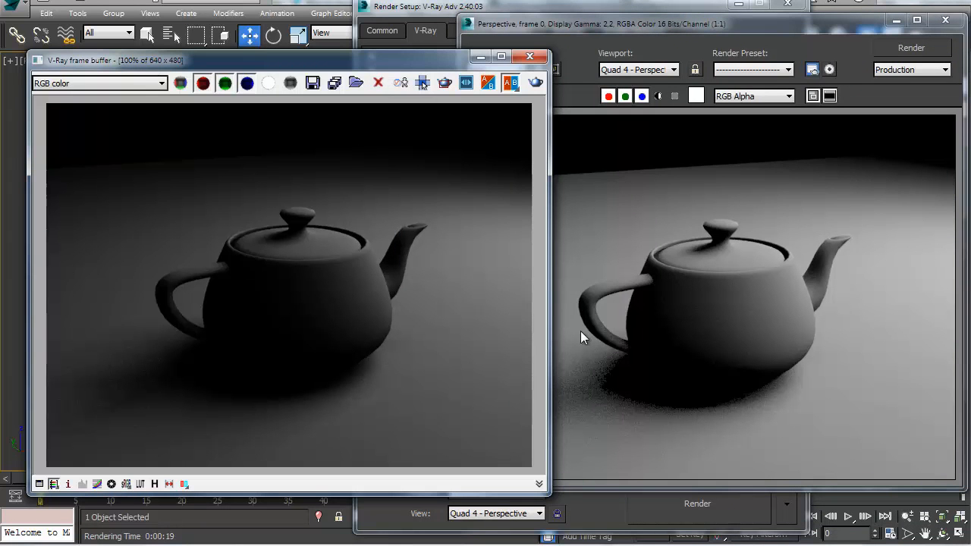
pyautogui.click(662, 302)
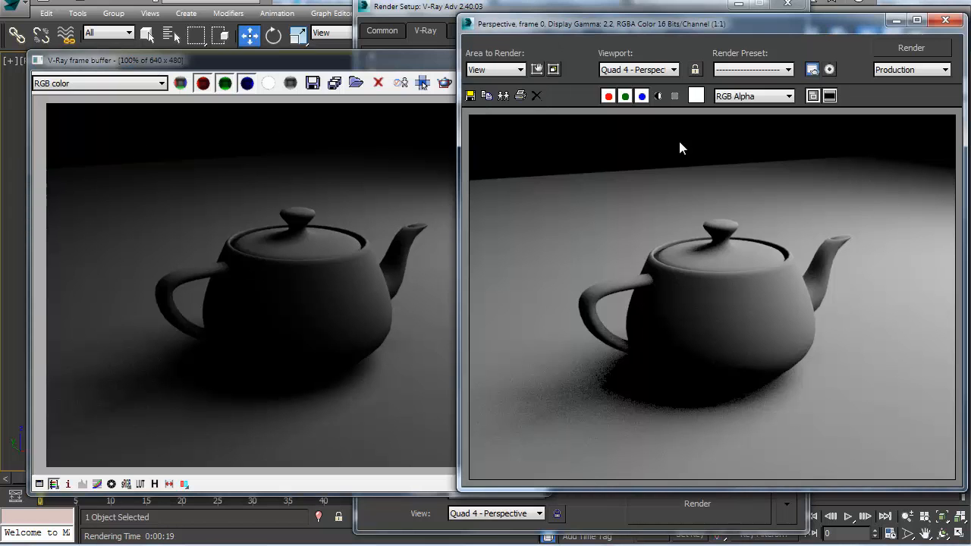
pyautogui.click(251, 295)
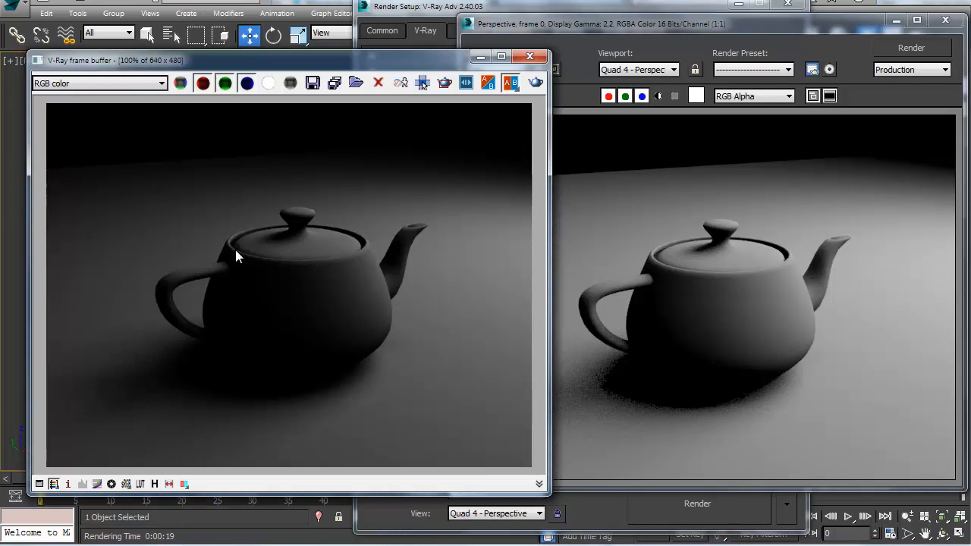
pyautogui.click(700, 275)
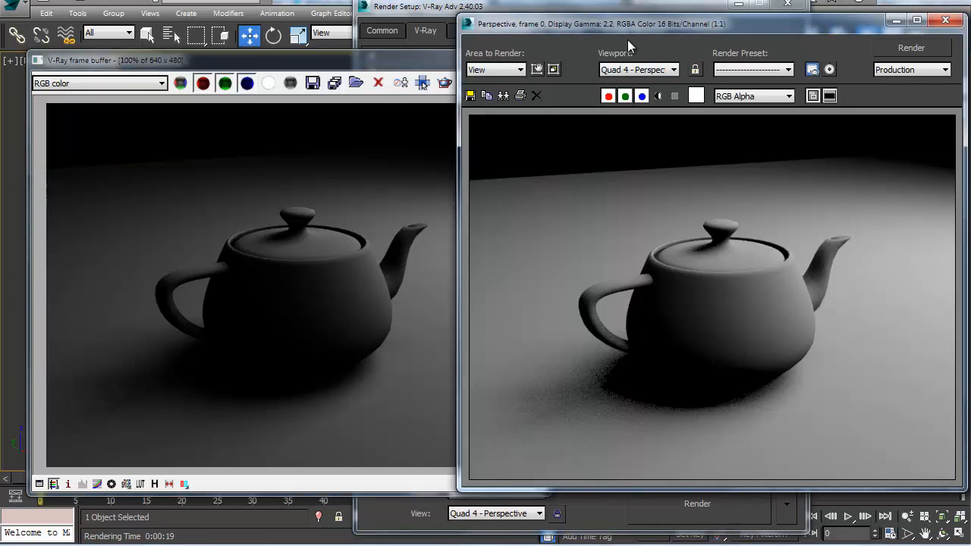
pyautogui.moveTo(232, 57)
pyautogui.mouseDown()
pyautogui.moveTo(244, 57)
pyautogui.moveTo(226, 52)
pyautogui.mouseUp()
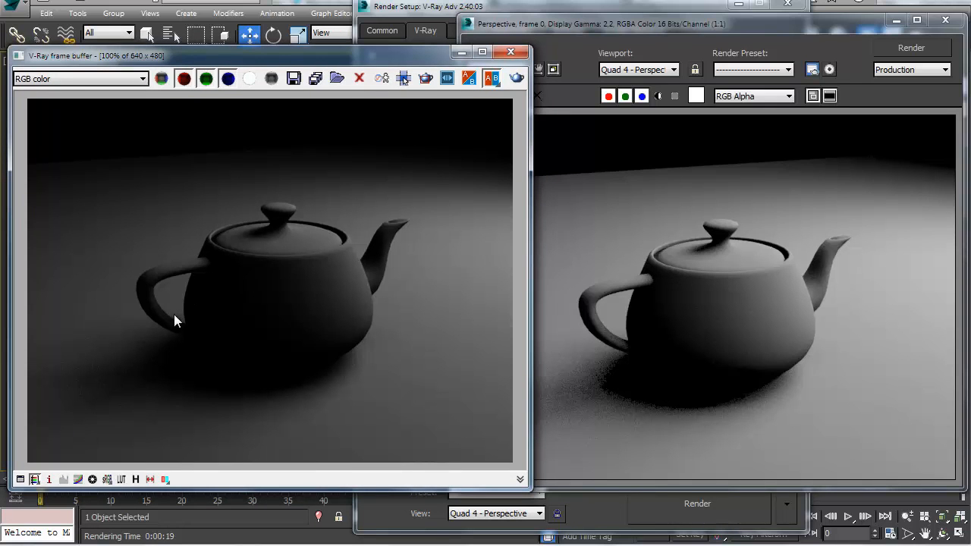
# Display the V-Ray frame buffer colors in sRGB space, compare with the standard render, and close the standard render window
pyautogui.click(107, 480)
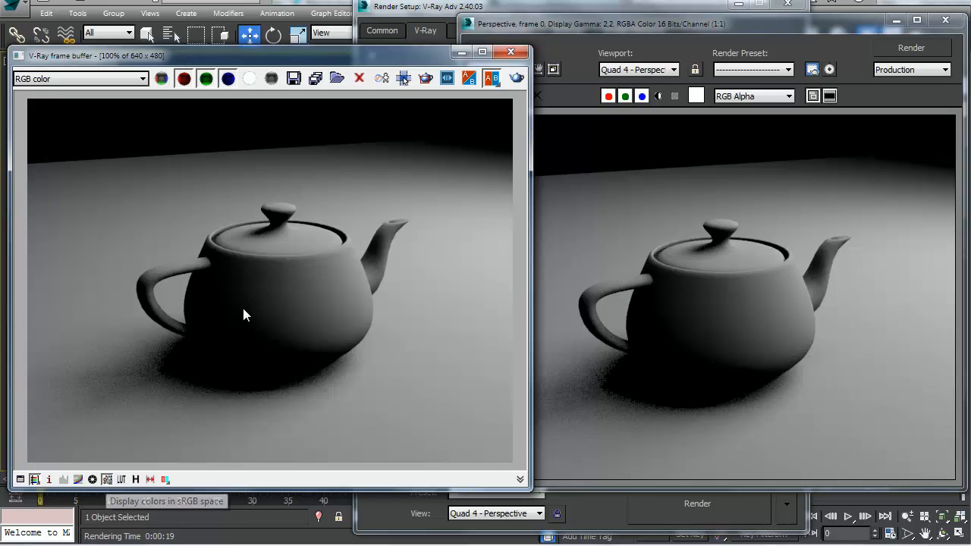
pyautogui.click(727, 277)
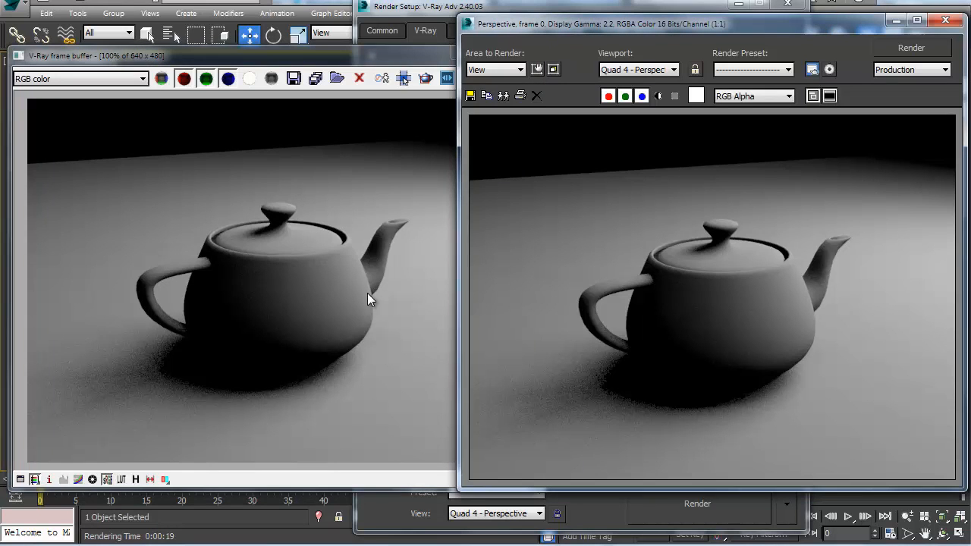
pyautogui.click(339, 318)
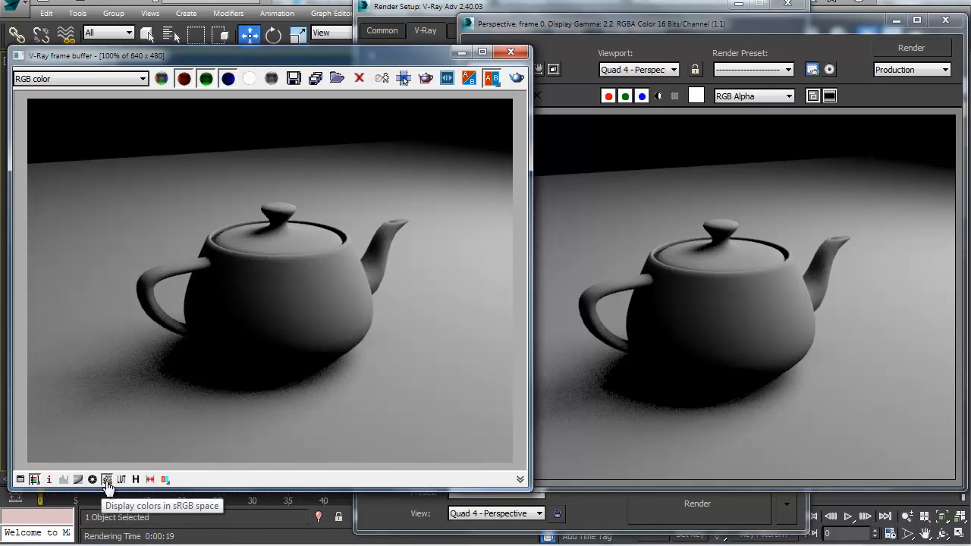
pyautogui.click(945, 19)
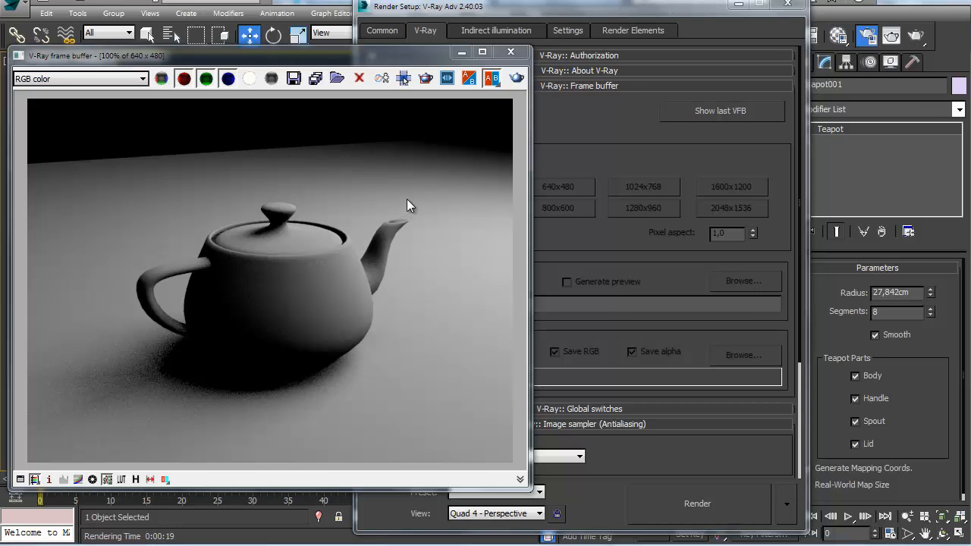
# Check the available frame buffer channels, view the alpha channel of the render, and return to RGB color
pyautogui.click(96, 78)
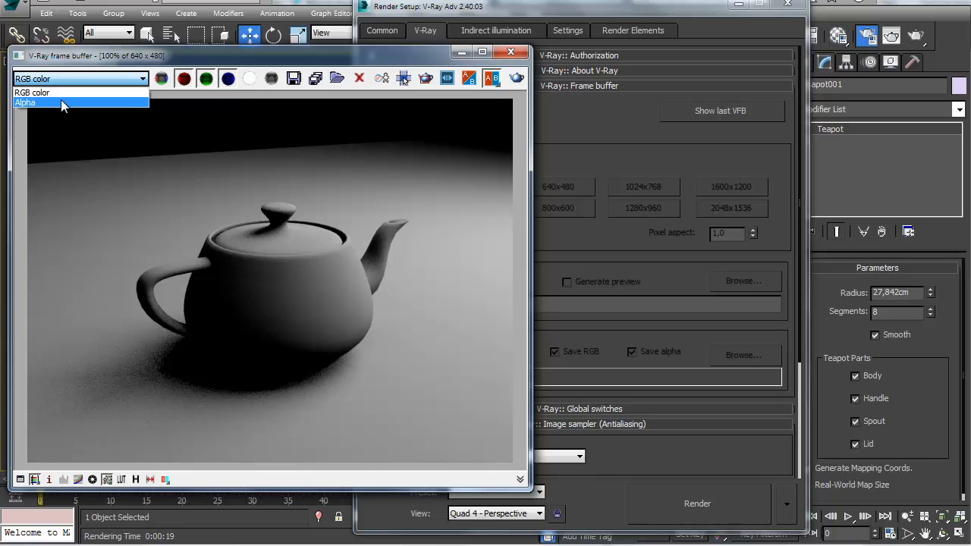
pyautogui.click(67, 75)
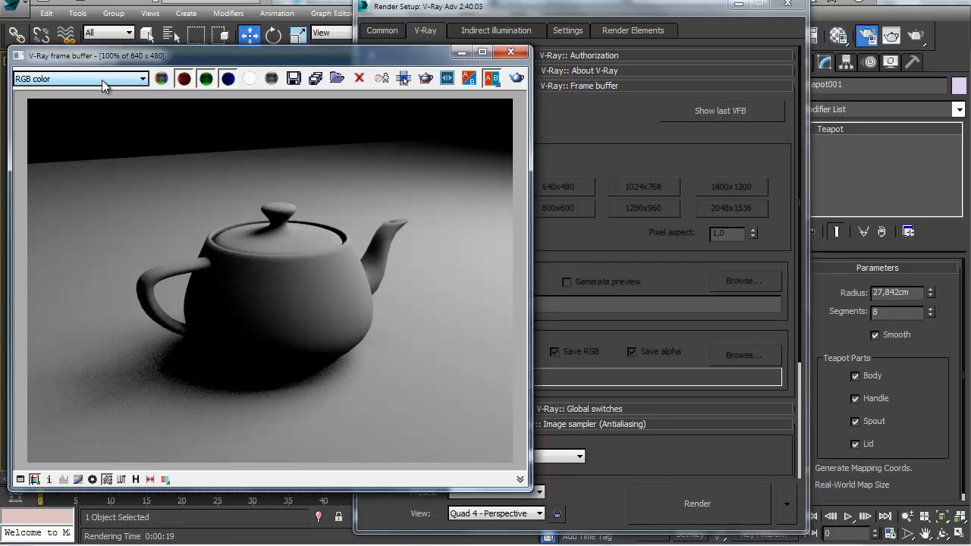
pyautogui.click(102, 80)
pyautogui.click(102, 79)
pyautogui.click(249, 79)
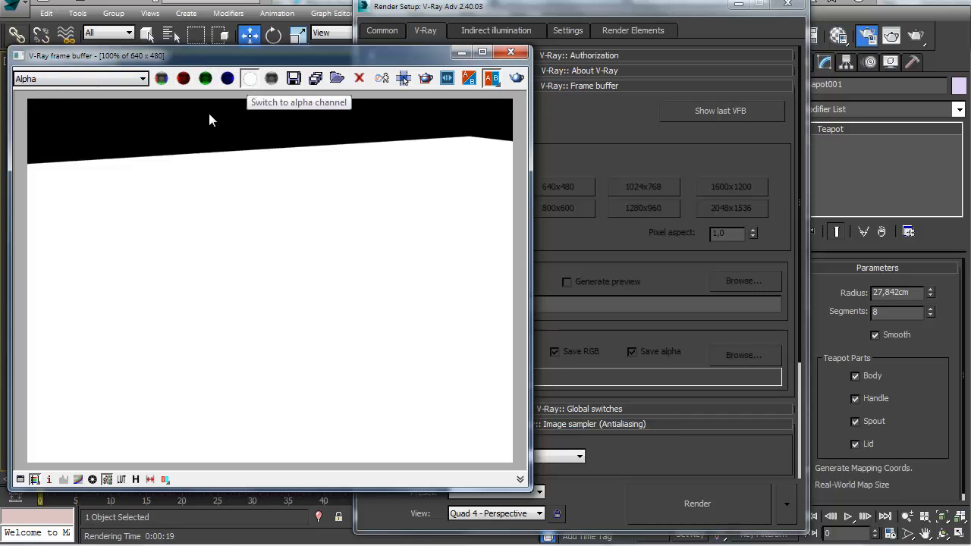
pyautogui.click(162, 79)
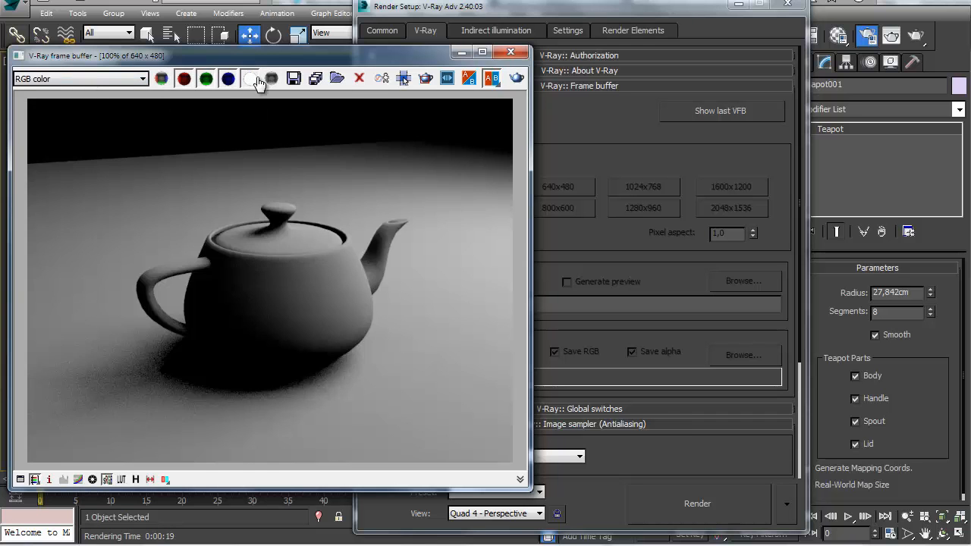
pyautogui.click(249, 79)
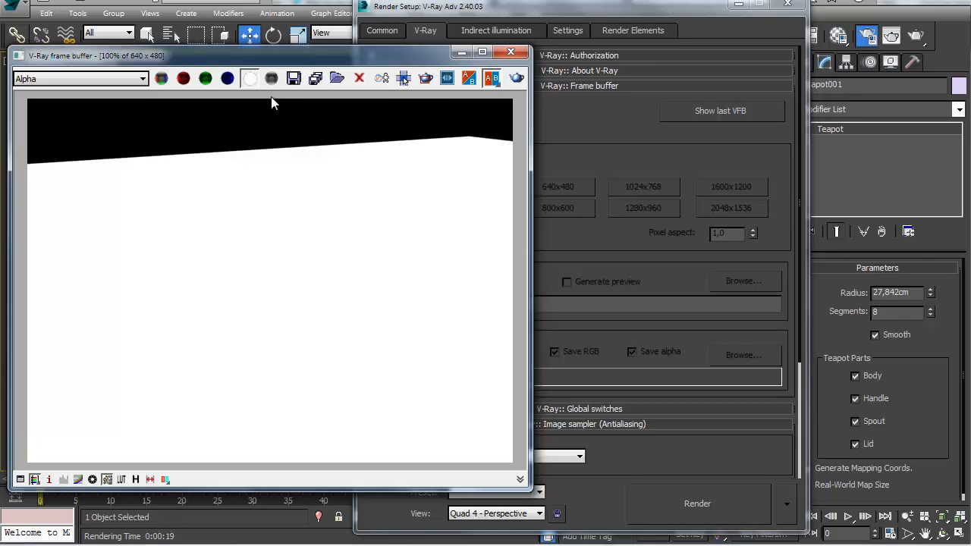
pyautogui.click(161, 79)
# Toggle the red, green and blue channels of the render to inspect them, ending with all three channels on
pyautogui.click(183, 79)
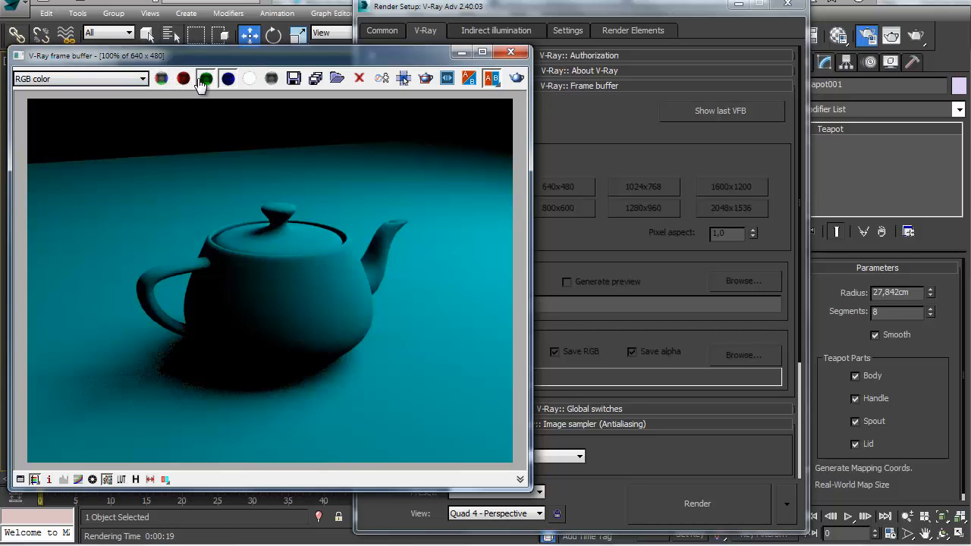
pyautogui.click(206, 79)
pyautogui.click(228, 79)
pyautogui.click(228, 79)
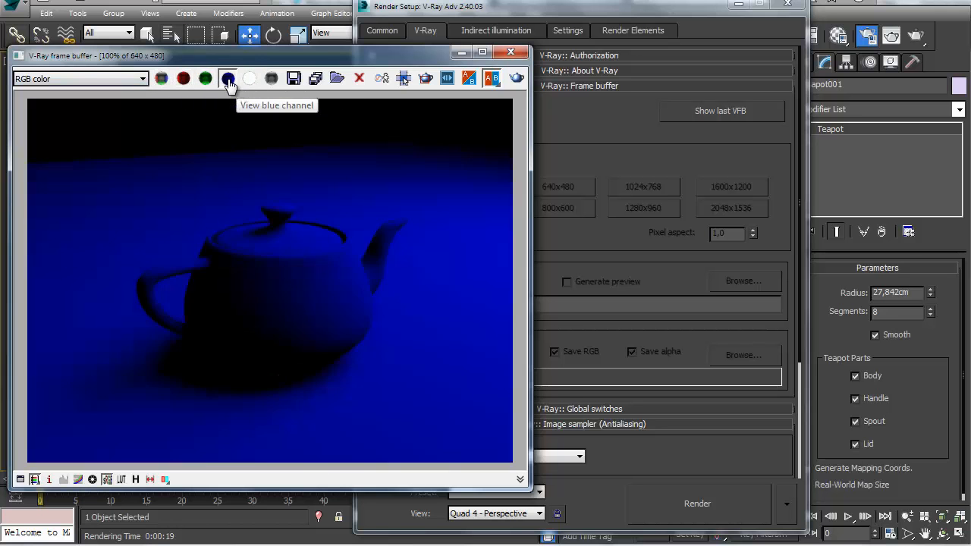
pyautogui.click(228, 79)
pyautogui.click(184, 79)
pyautogui.click(189, 80)
pyautogui.click(206, 79)
pyautogui.click(205, 79)
pyautogui.click(206, 79)
pyautogui.click(184, 79)
pyautogui.click(228, 79)
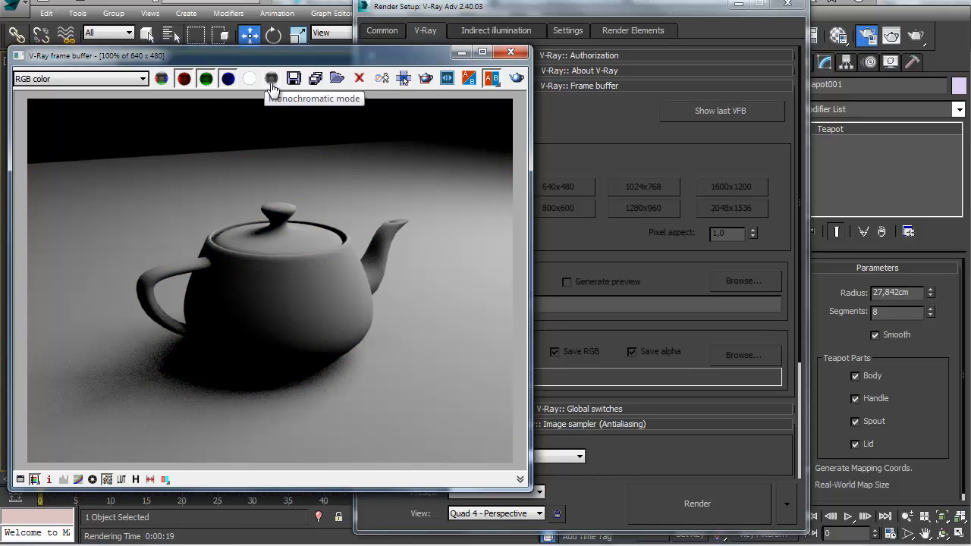
# Toggle monochromatic mode on the gray teapot render several times, leaving it off
pyautogui.click(272, 80)
pyautogui.click(273, 85)
pyautogui.click(273, 85)
pyautogui.click(273, 85)
pyautogui.click(273, 85)
pyautogui.click(273, 85)
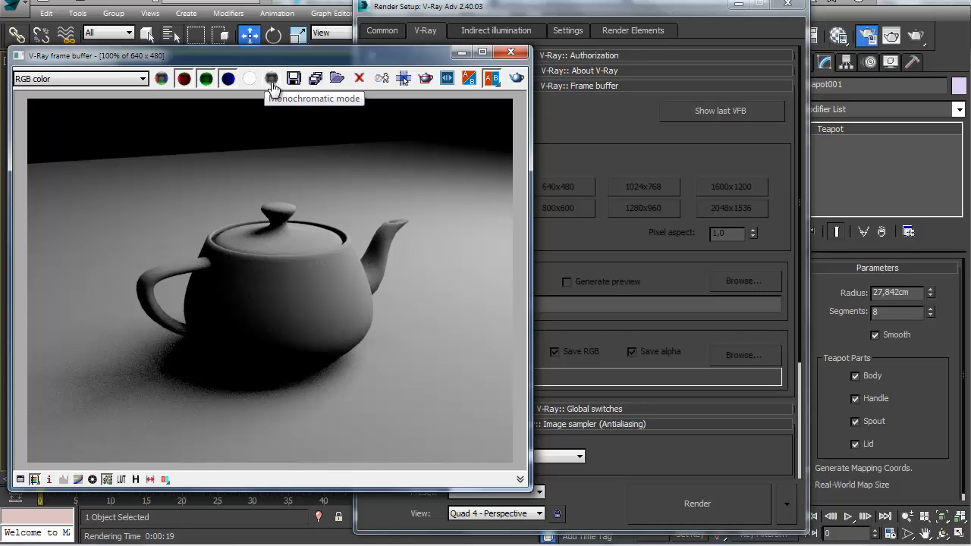
# Close the frame buffer and Render Setup, and set the diffuse color of Material #2 to green with RGB 51, 223, 45
pyautogui.click(511, 51)
pyautogui.click(788, 4)
pyautogui.click(835, 35)
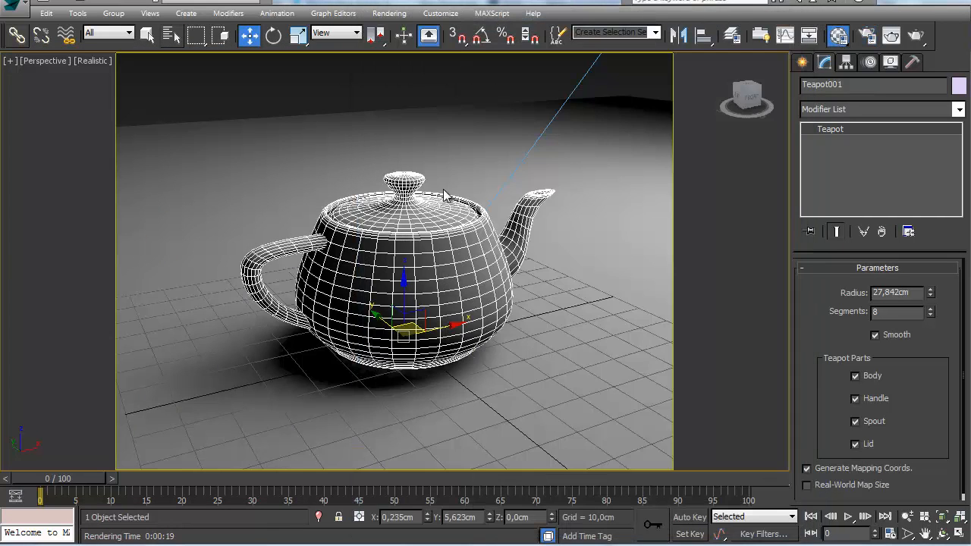
pyautogui.click(180, 92)
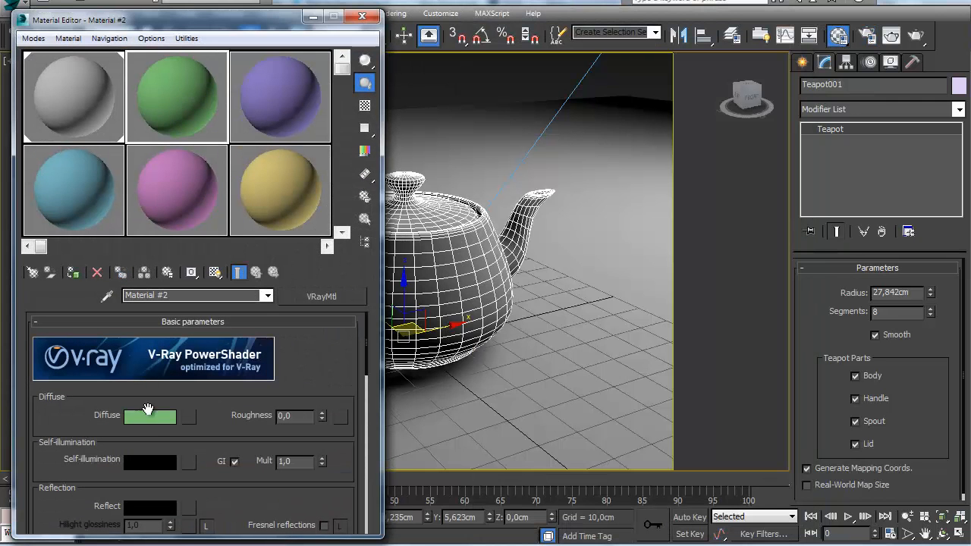
pyautogui.click(149, 416)
pyautogui.moveTo(290, 68); pyautogui.dragTo(336, 68)
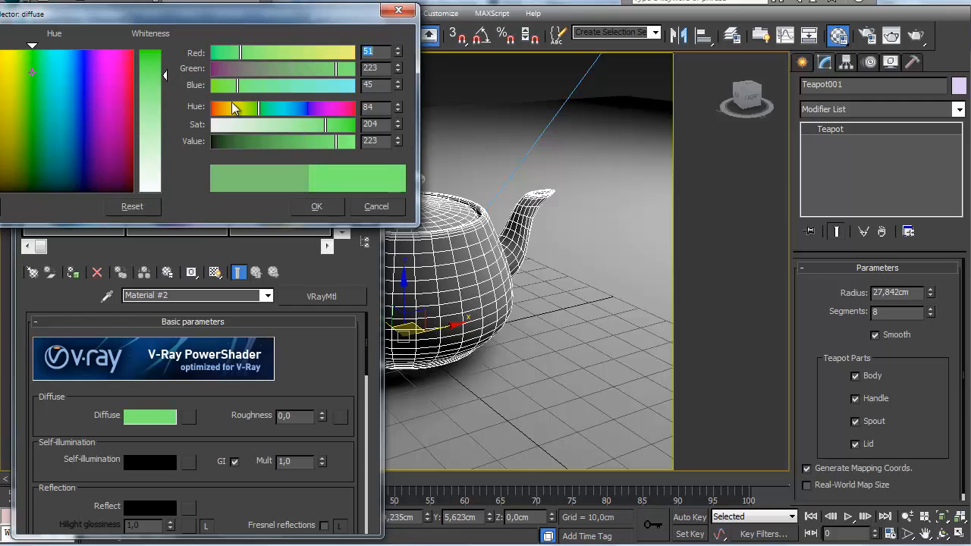
pyautogui.click(316, 207)
# Assign Material #2 to the selected teapot and render the Perspective view
pyautogui.click(76, 276)
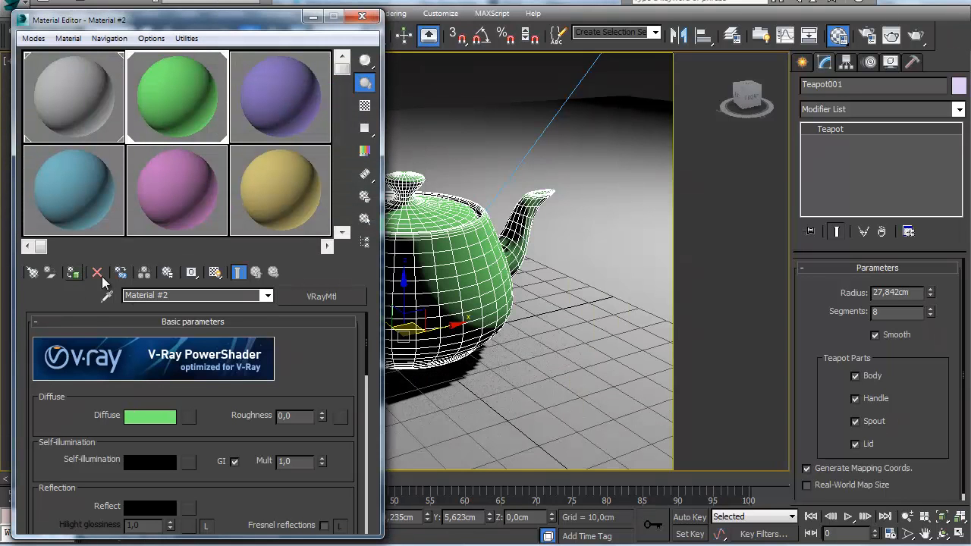
pyautogui.click(916, 38)
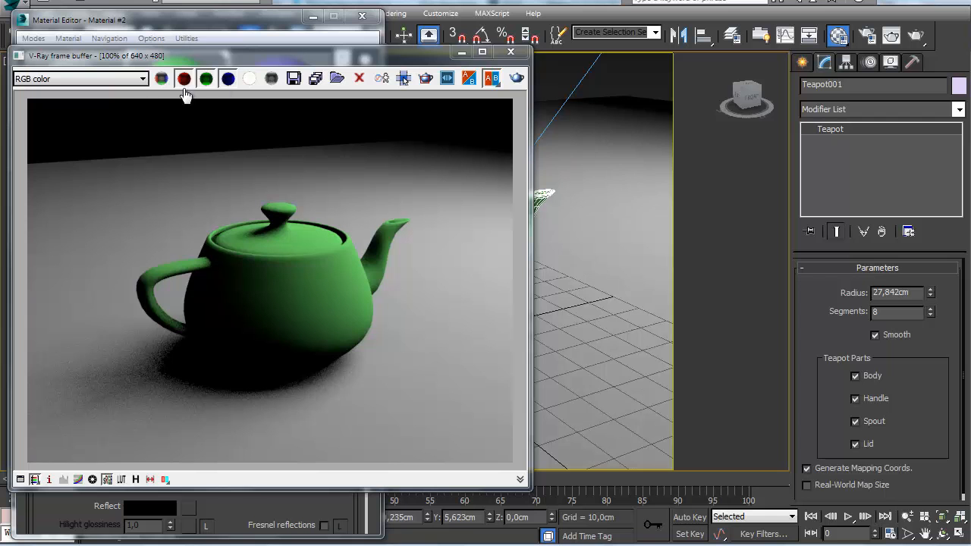
# Compare the green teapot render with and without monochromatic mode, leaving the image in color
pyautogui.click(272, 78)
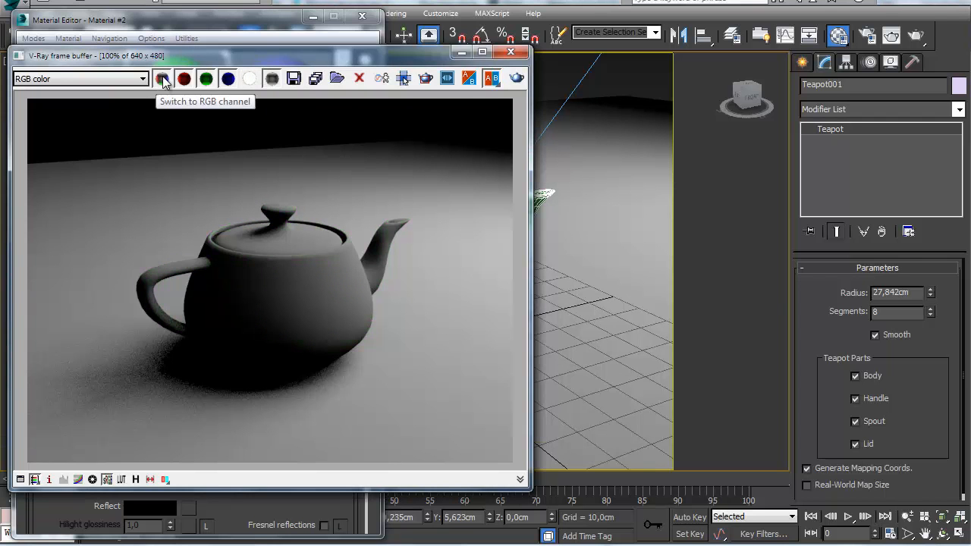
pyautogui.click(267, 81)
pyautogui.click(271, 80)
pyautogui.click(272, 81)
pyautogui.click(272, 78)
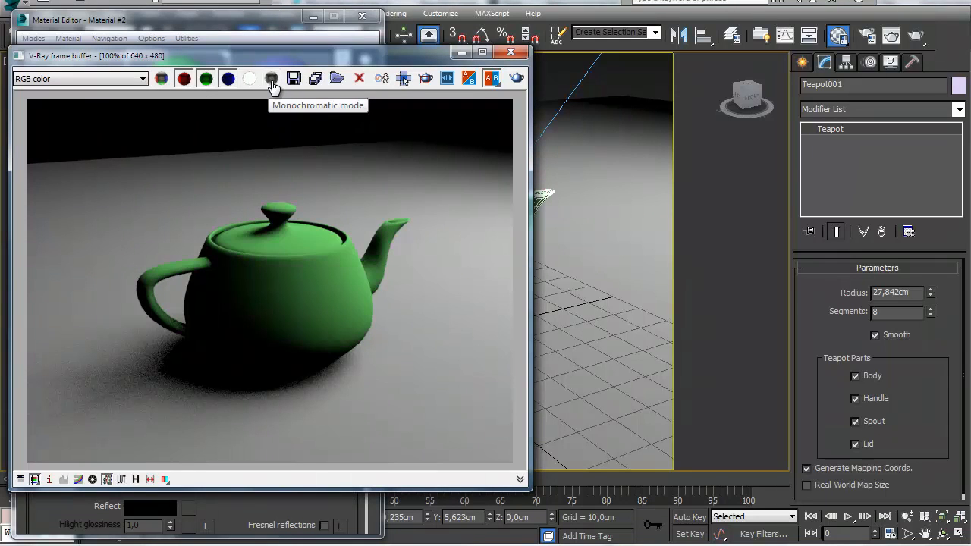
pyautogui.click(271, 81)
pyautogui.click(272, 80)
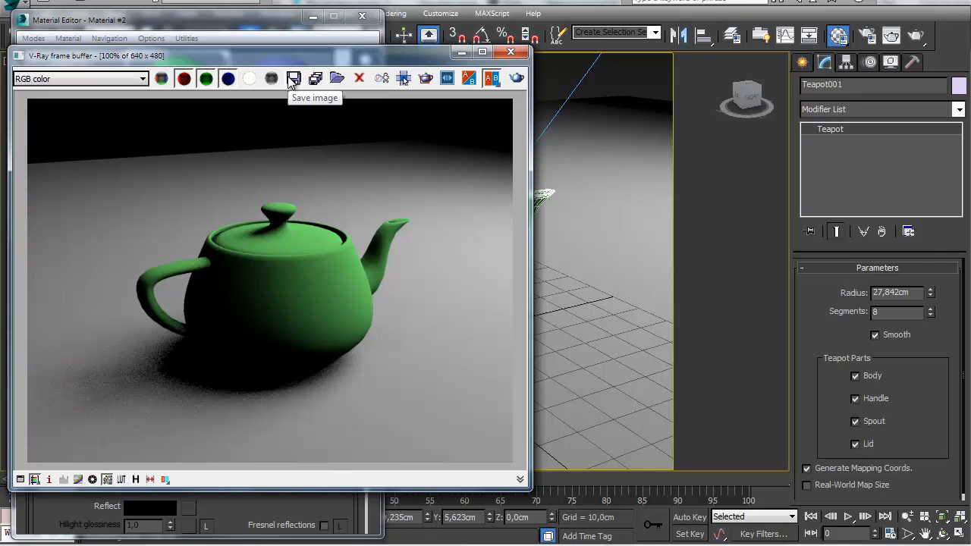
# Review the file formats available for saving the rendered image, leaving without saving
pyautogui.click(291, 79)
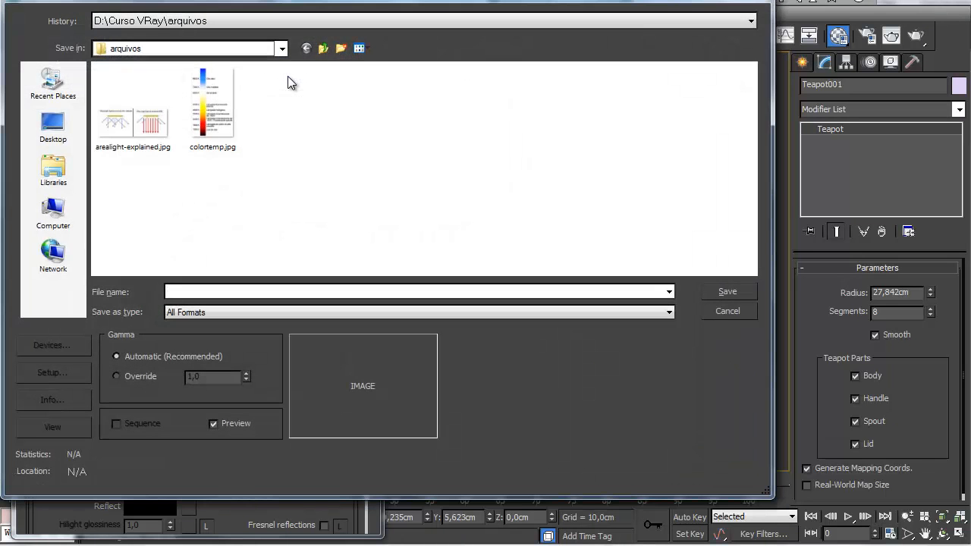
pyautogui.moveTo(292, 1); pyautogui.dragTo(301, 15)
pyautogui.click(334, 336)
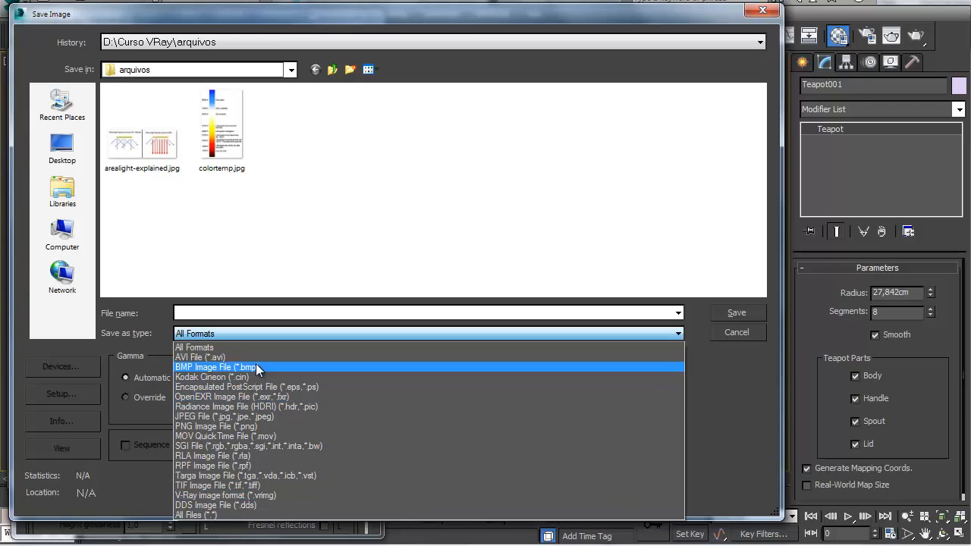
pyautogui.click(726, 334)
pyautogui.click(726, 334)
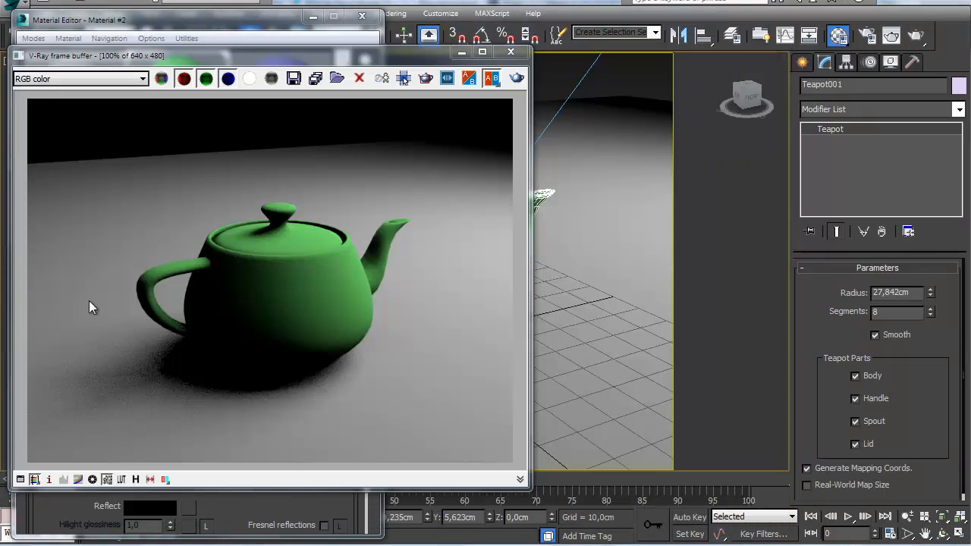
# Inspect the pixel color information at points on the green teapot and the floor
pyautogui.rightClick(255, 269)
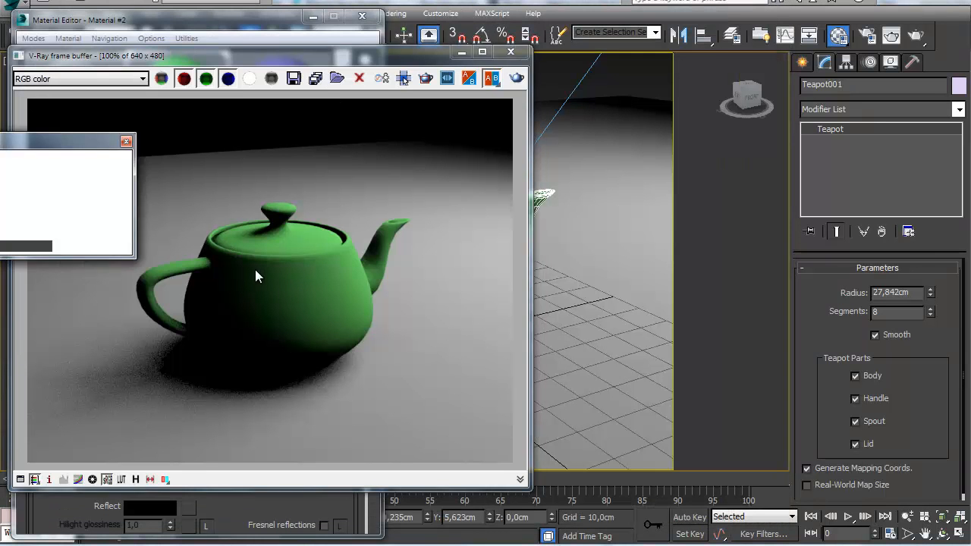
pyautogui.rightClick(258, 267)
pyautogui.rightClick(346, 281)
pyautogui.moveTo(346, 281); pyautogui.dragTo(328, 281, button='right')
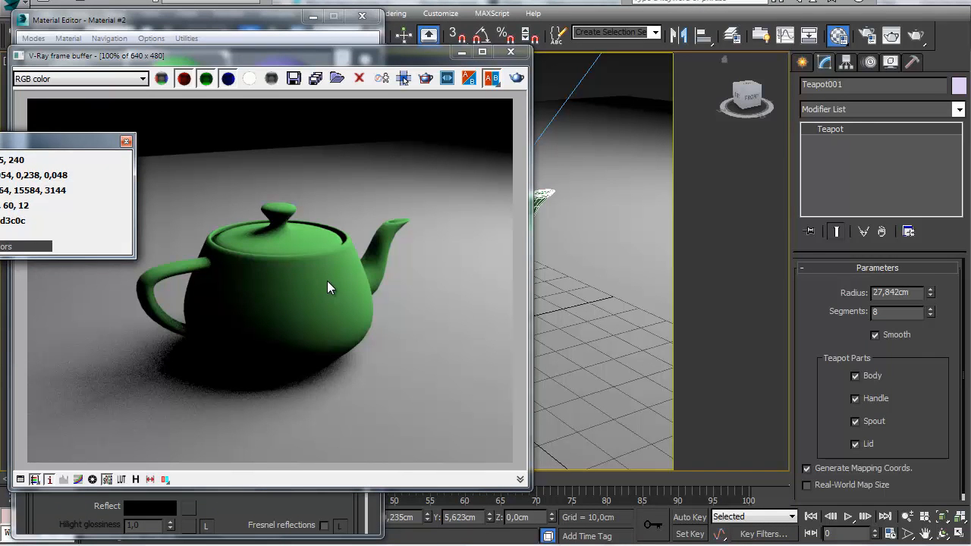
pyautogui.moveTo(469, 272); pyautogui.dragTo(447, 312, button='right')
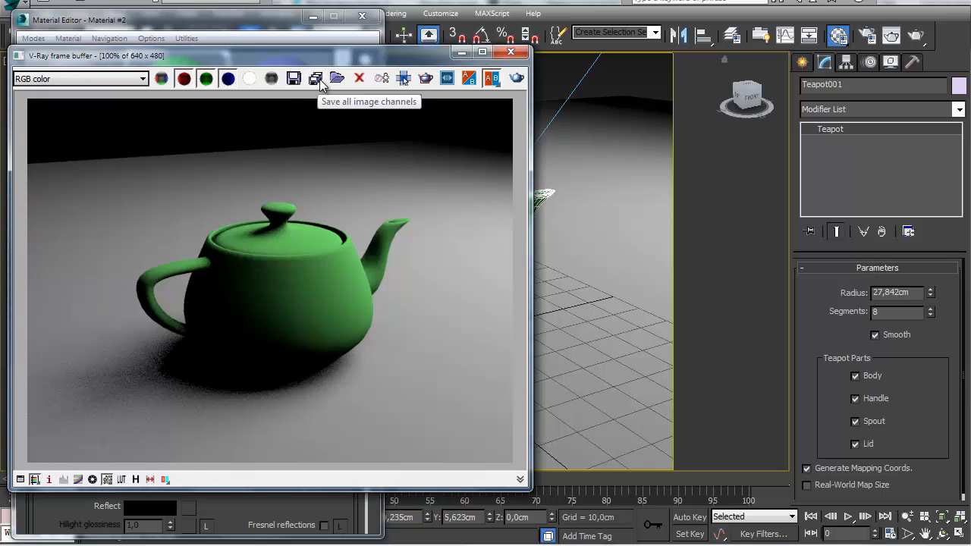
# Check the image channel list, and duplicate the render to the MAX frame buffer for a side-by-side comparison before closing the copy
pyautogui.click(143, 79)
pyautogui.click(135, 83)
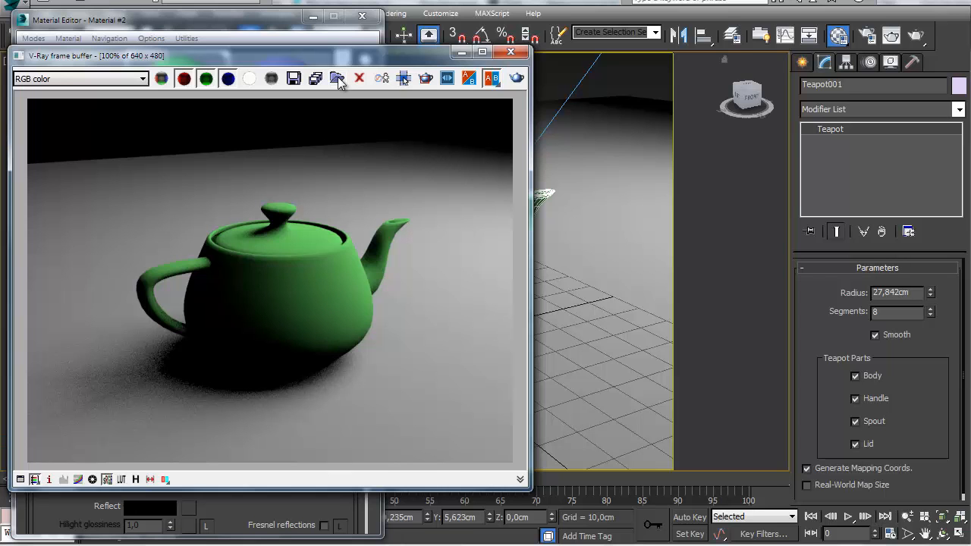
pyautogui.click(383, 80)
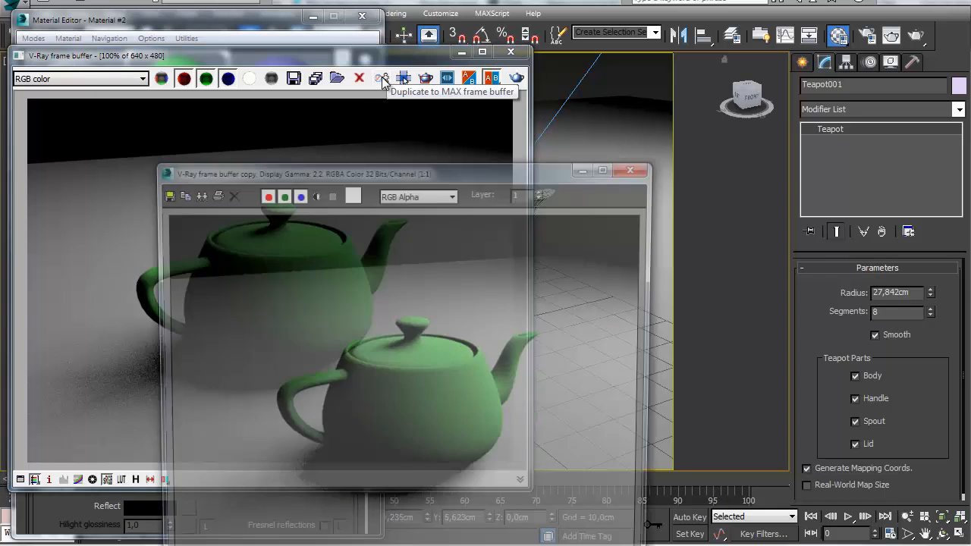
pyautogui.moveTo(464, 177); pyautogui.dragTo(764, 75)
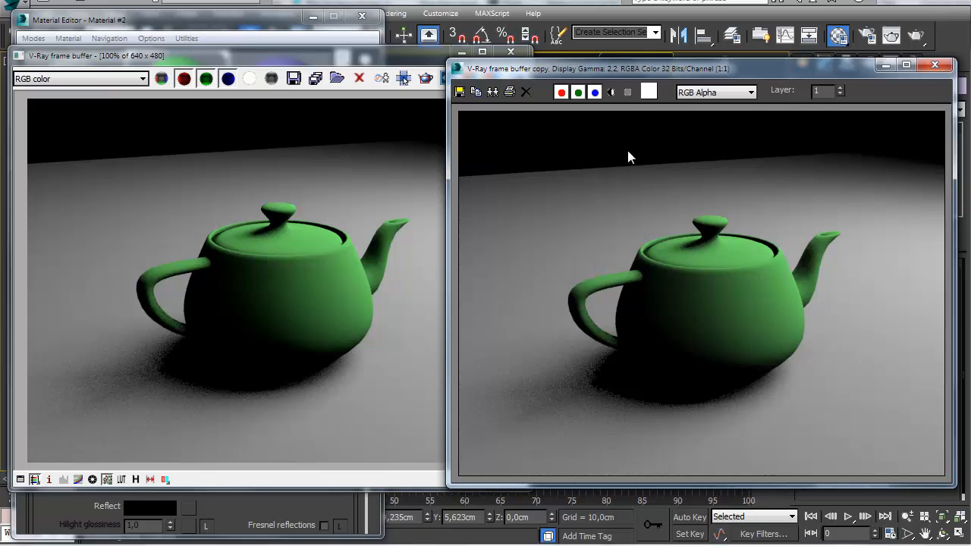
pyautogui.click(935, 65)
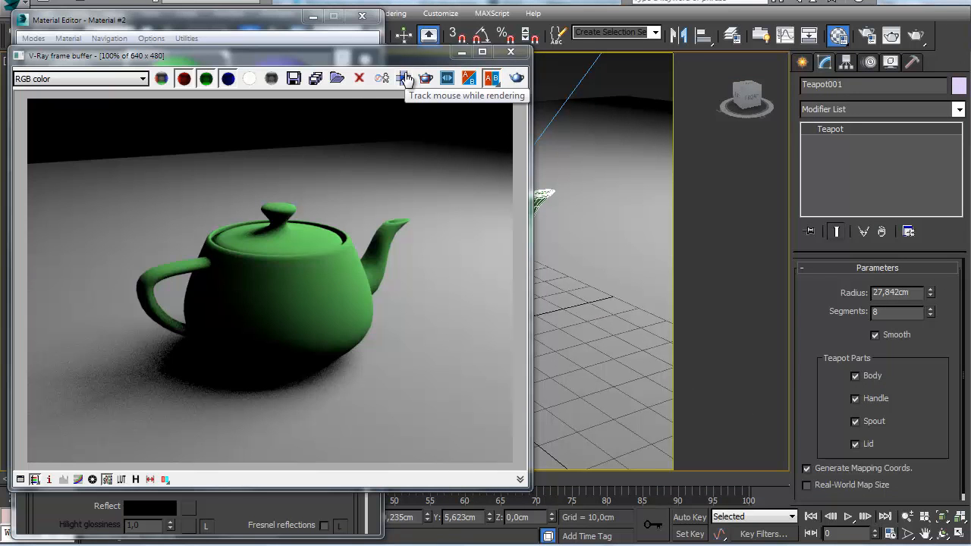
# Enable Track mouse while rendering, close the open windows, and render a wider Perspective view of the teapot
pyautogui.click(404, 80)
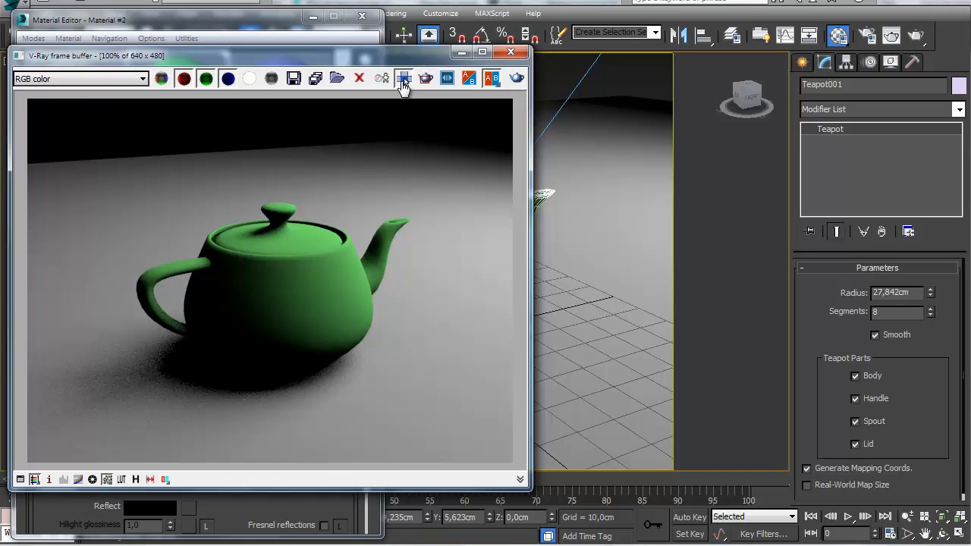
pyautogui.click(510, 53)
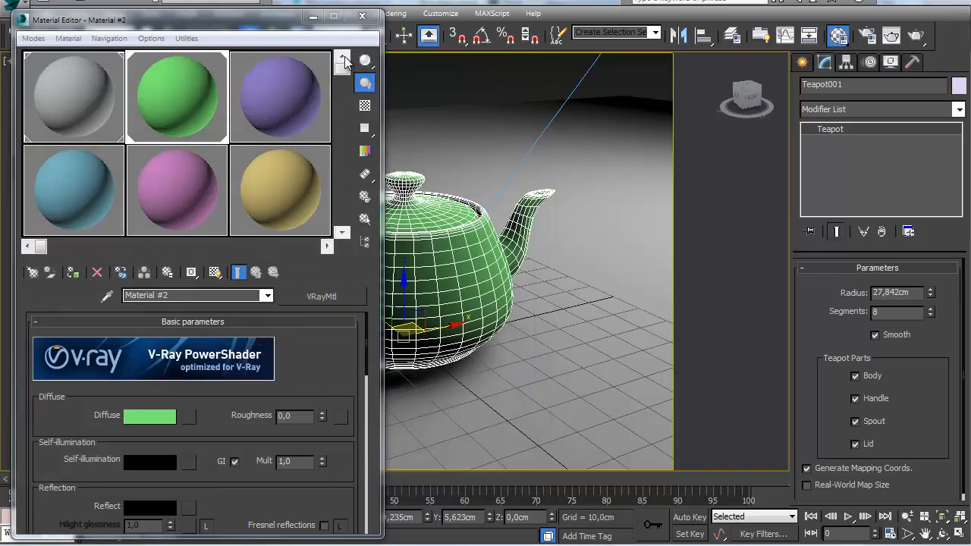
pyautogui.click(363, 9)
pyautogui.scroll(-2, 489, 283)
pyautogui.moveTo(489, 283); pyautogui.dragTo(287, 303, button='middle')
pyautogui.moveTo(417, 292); pyautogui.dragTo(418, 314, button='middle')
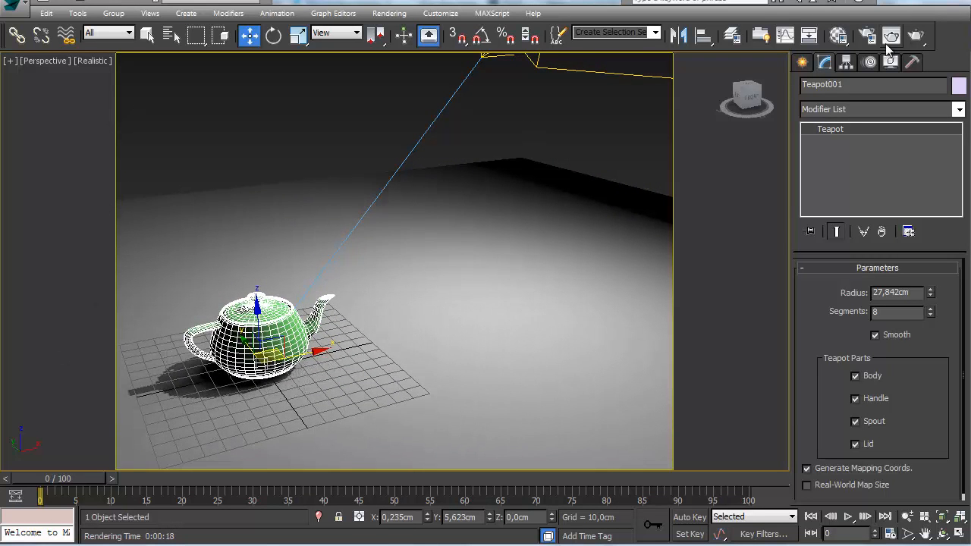
pyautogui.click(916, 35)
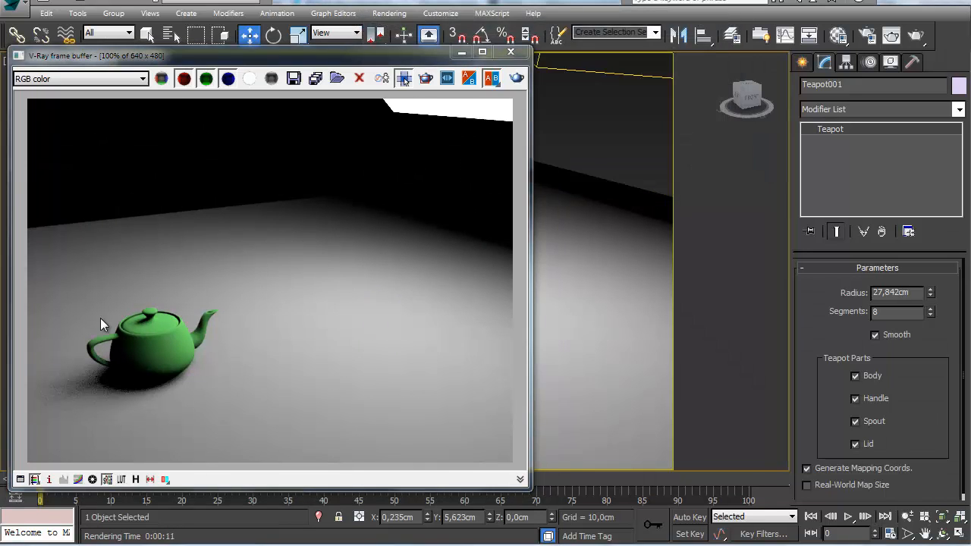
# Clone the teapot about 229 cm along the X axis and render the scene with both teapots
pyautogui.click(510, 52)
pyautogui.keyDown('shift'); pyautogui.moveTo(317, 360); pyautogui.dragTo(609, 323); pyautogui.keyUp('shift')
pyautogui.click(472, 350)
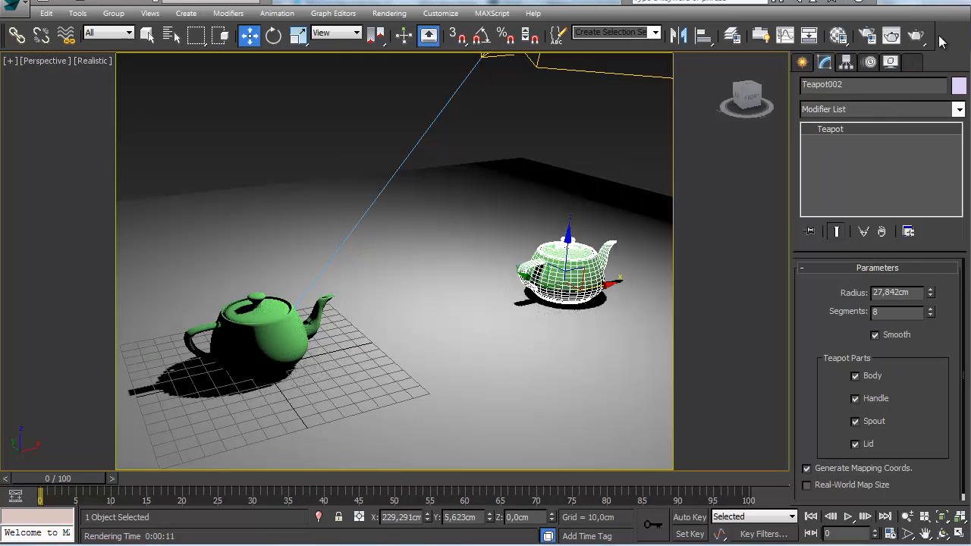
pyautogui.click(917, 35)
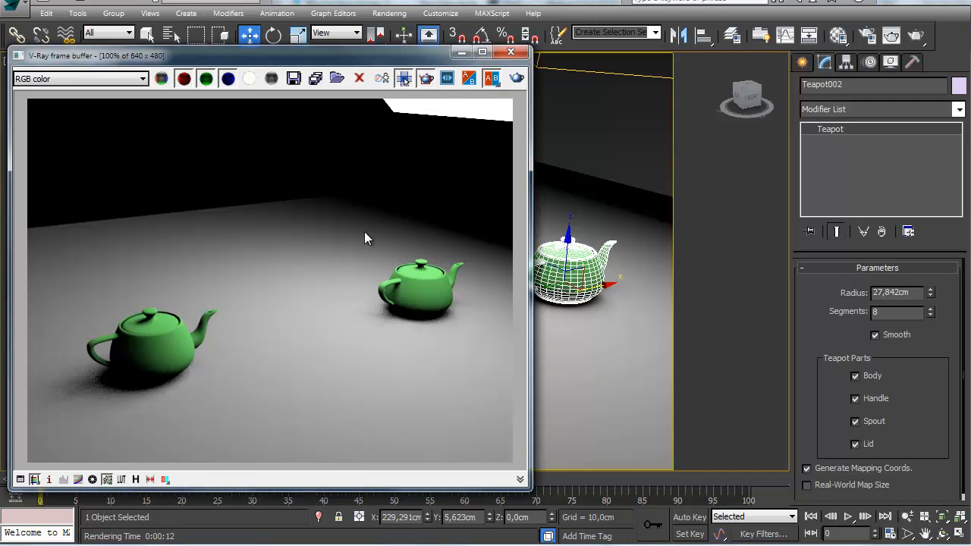
# Assign the purple material to the second teapot and re-render only a region around it, leaving region rendering off
pyautogui.click(838, 35)
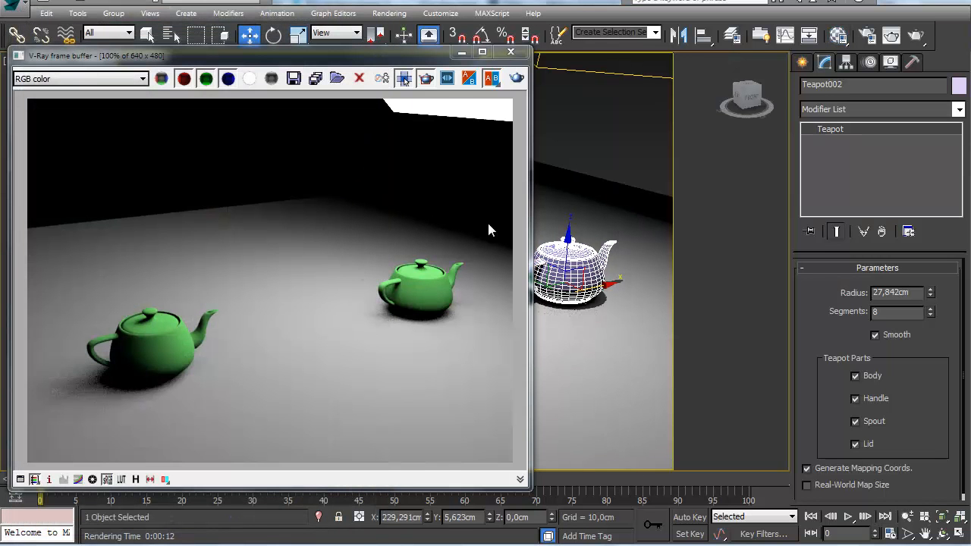
pyautogui.moveTo(355, 231); pyautogui.dragTo(477, 335)
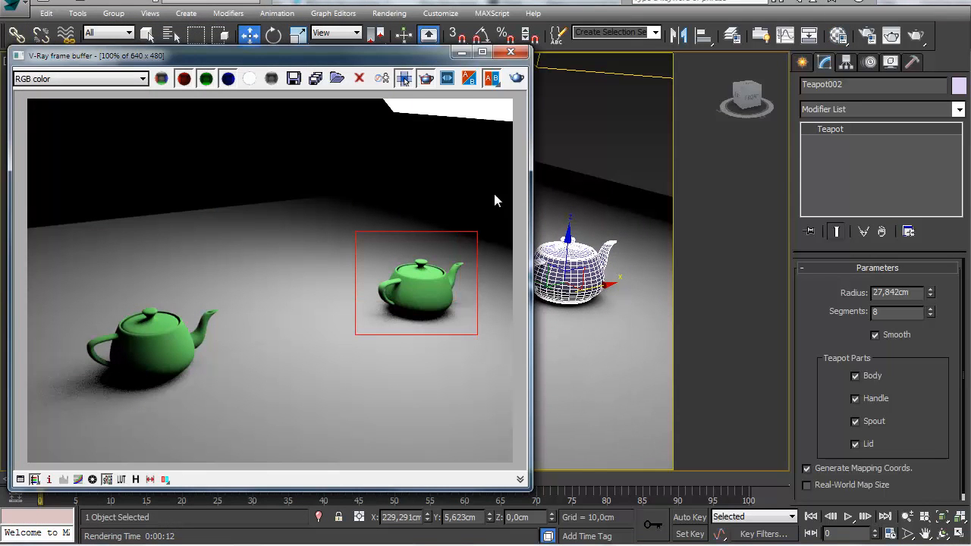
pyautogui.click(516, 80)
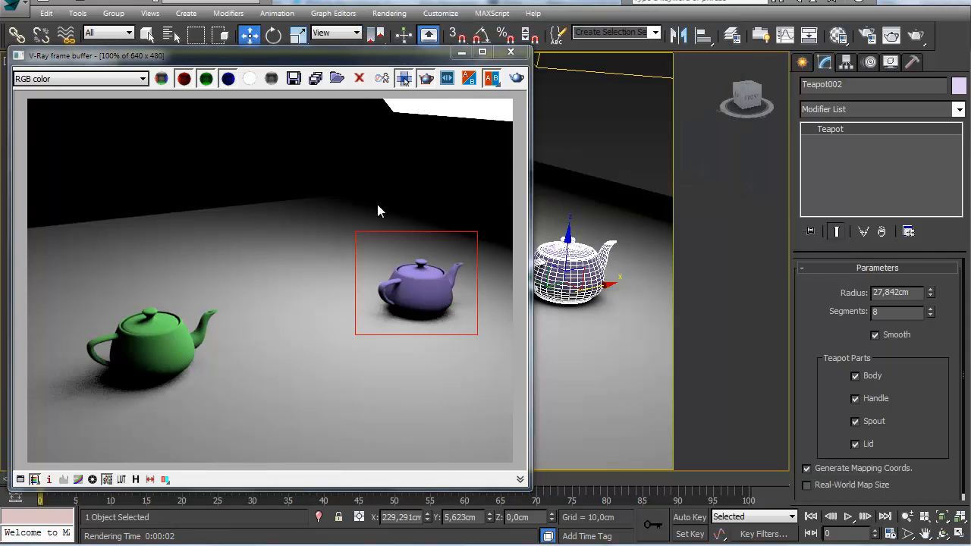
pyautogui.click(424, 79)
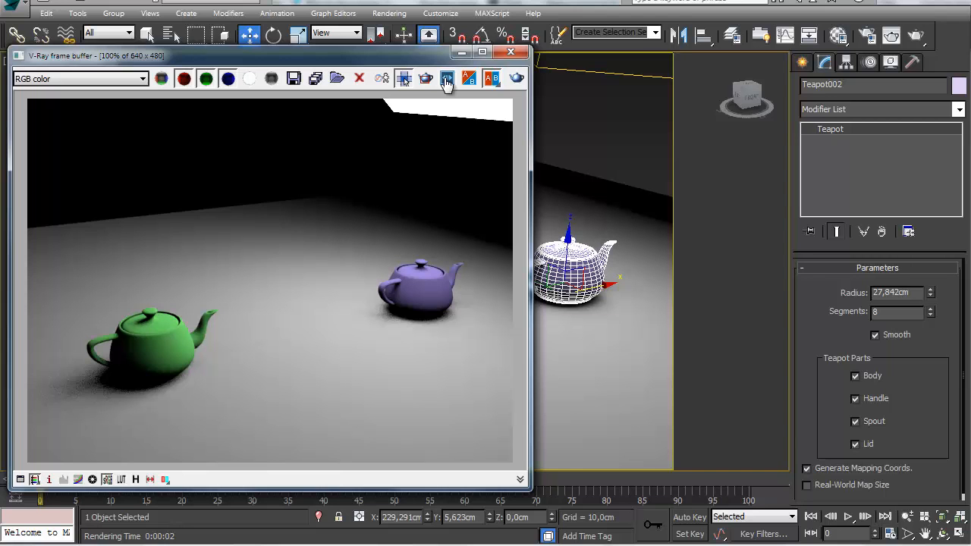
# Open the Color corrections window and place it beside the rendered image
pyautogui.click(492, 79)
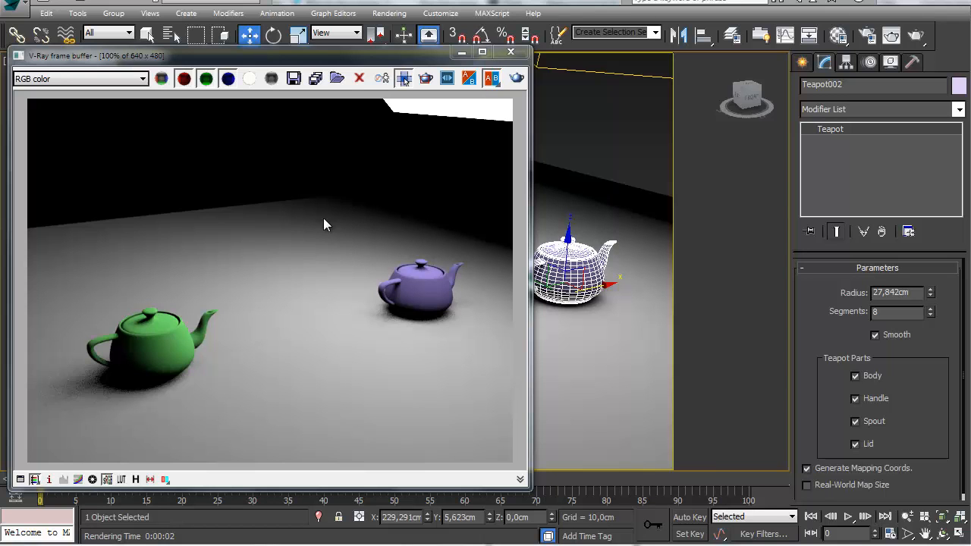
pyautogui.click(21, 480)
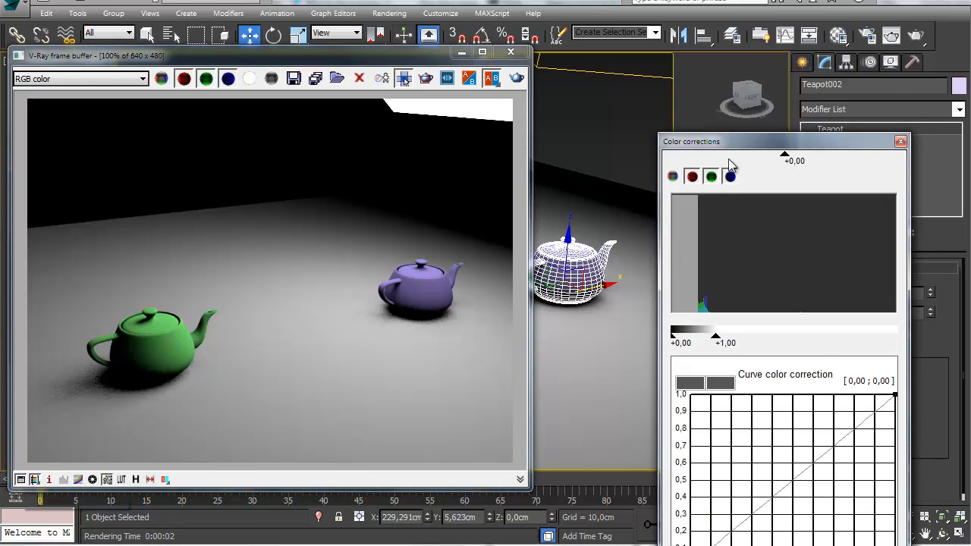
pyautogui.moveTo(729, 135); pyautogui.dragTo(607, 20)
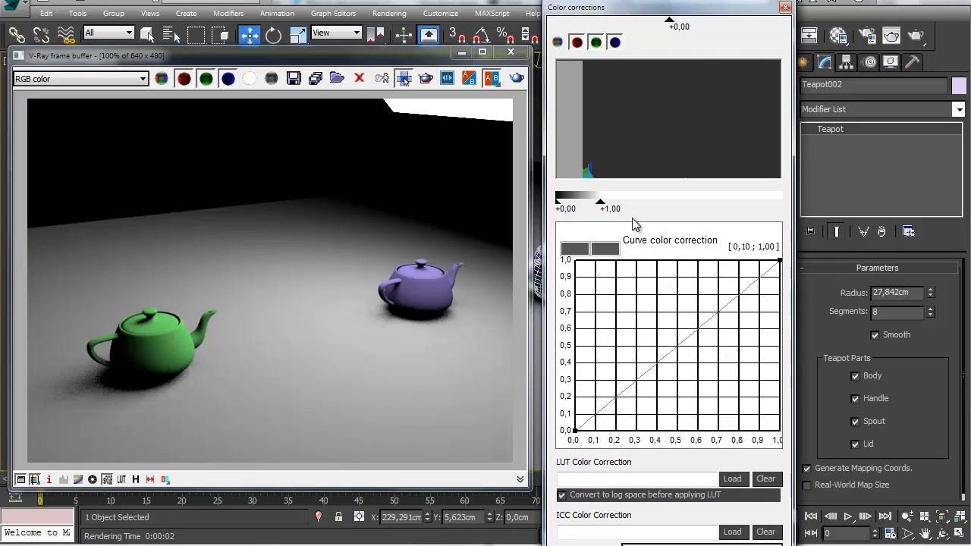
# Switch the render to View clamped colors and return it to the normal color display
pyautogui.click(35, 481)
pyautogui.click(34, 481)
pyautogui.click(35, 481)
pyautogui.click(35, 480)
pyautogui.moveTo(34, 481); pyautogui.dragTo(34, 465)
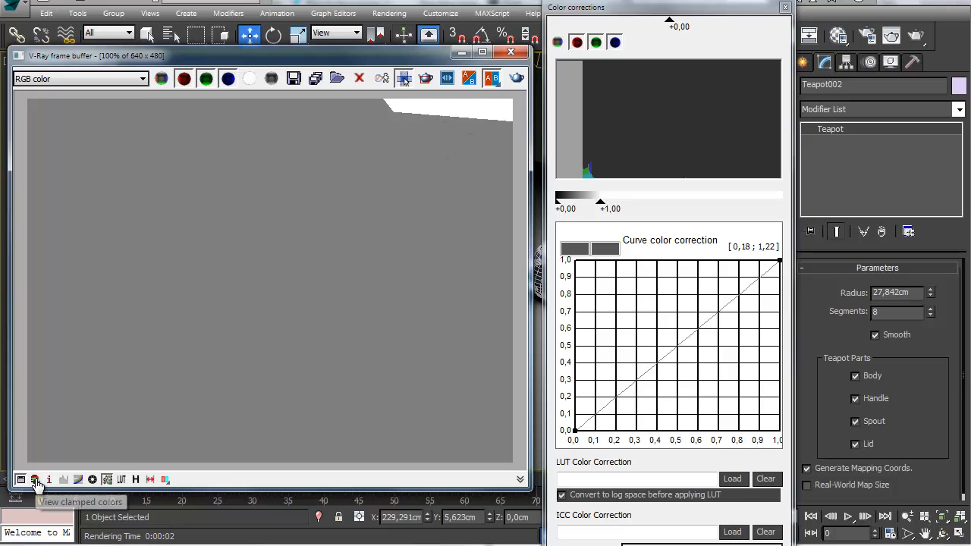
pyautogui.moveTo(36, 480); pyautogui.dragTo(37, 457)
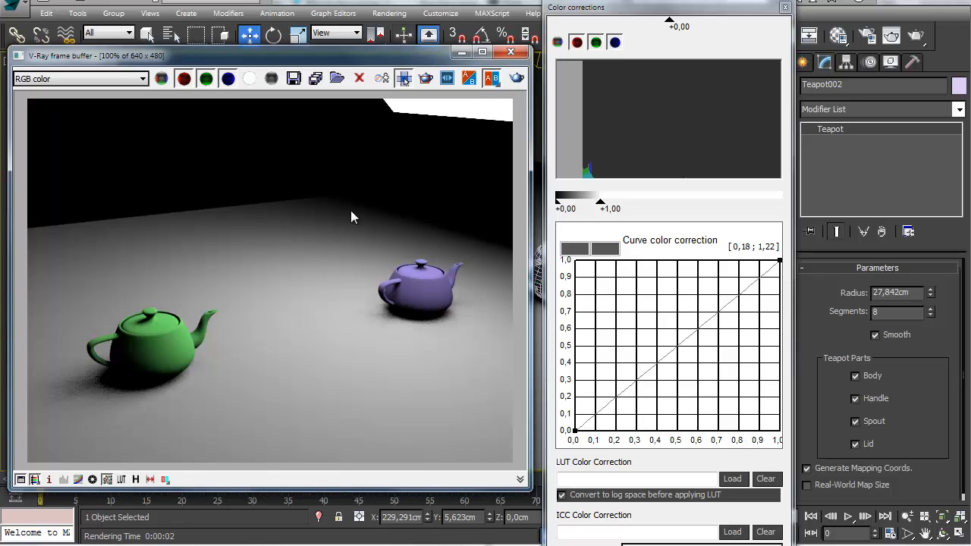
# Inspect the pixel values of the white light area and turn off color clamping to compare its edge
pyautogui.rightClick(477, 113)
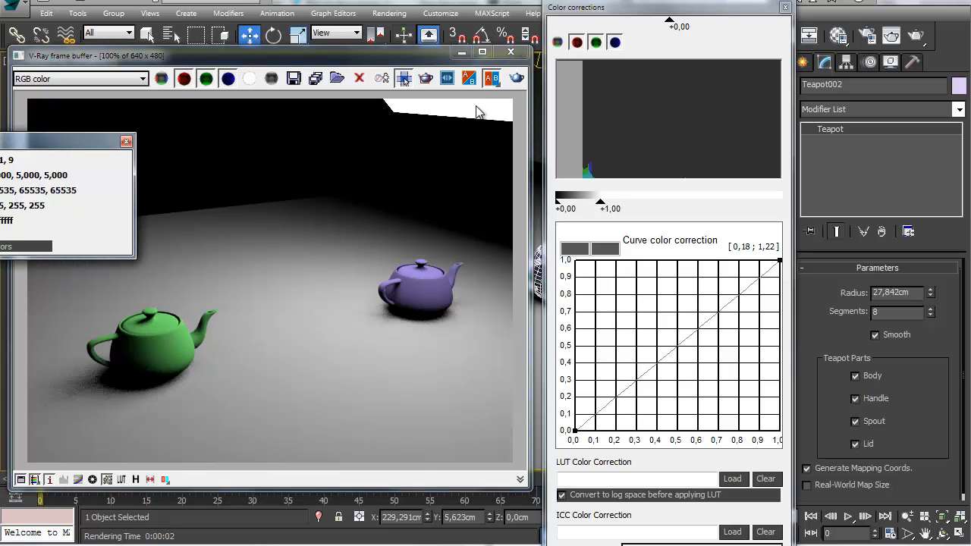
pyautogui.moveTo(476, 112); pyautogui.dragTo(393, 105, button='right')
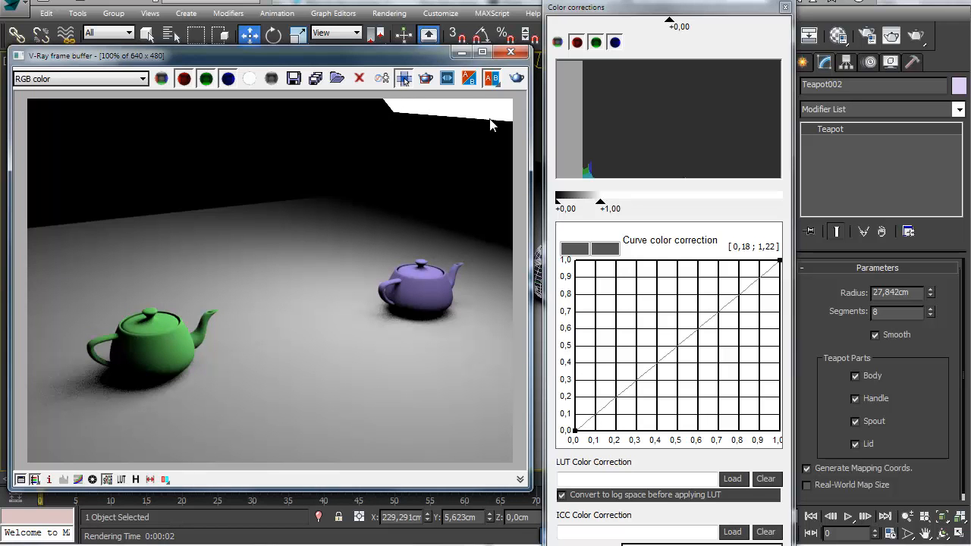
pyautogui.click(34, 481)
pyautogui.click(35, 482)
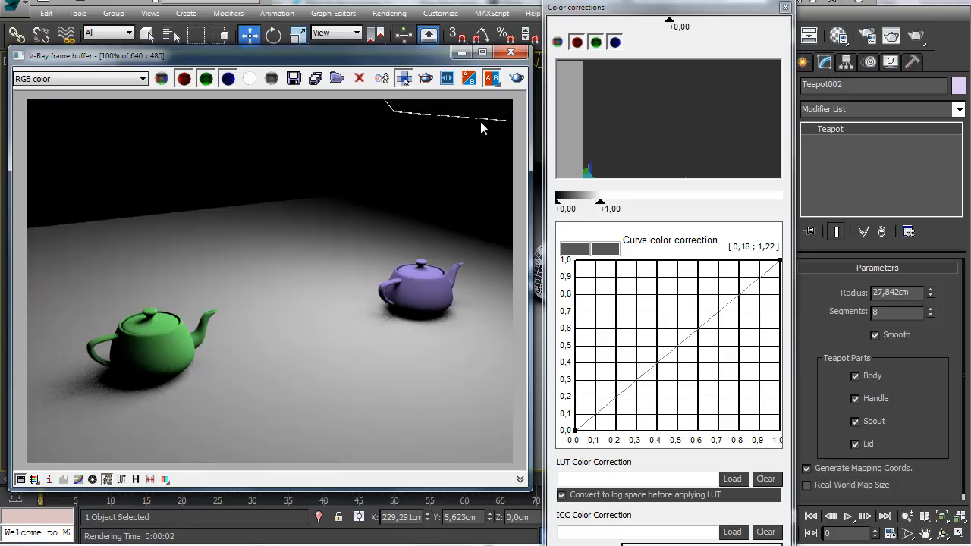
# View the clamped colors of the unclamped render, then restore color clamping
pyautogui.click(35, 483)
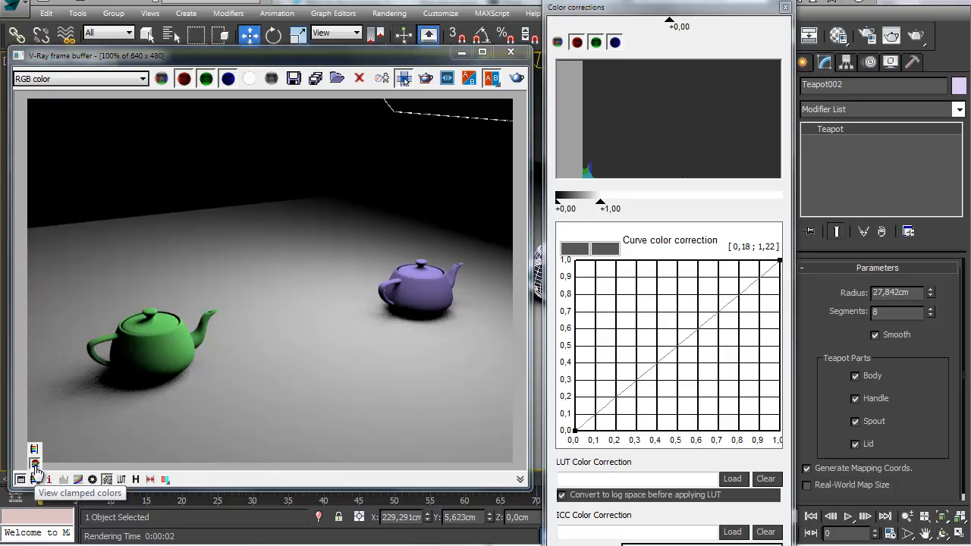
pyautogui.click(34, 465)
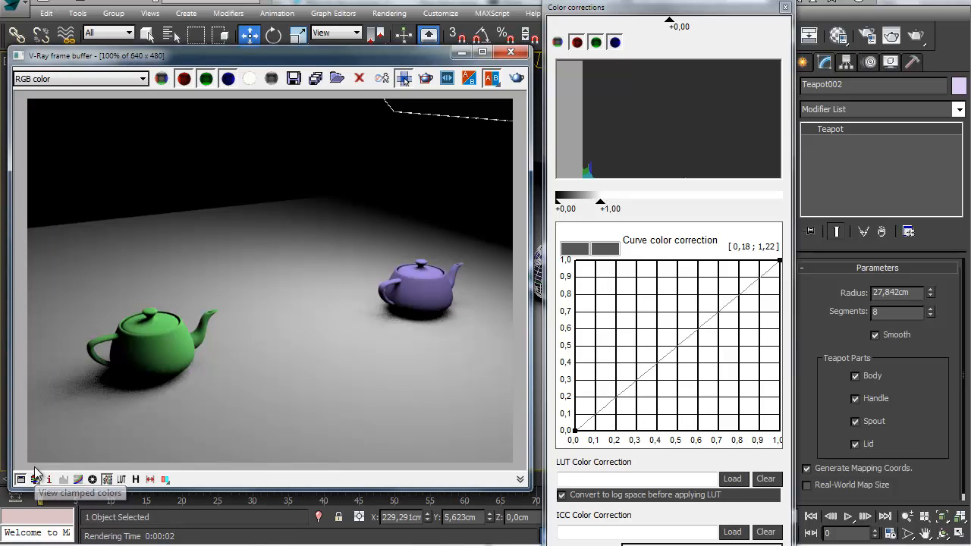
pyautogui.click(36, 480)
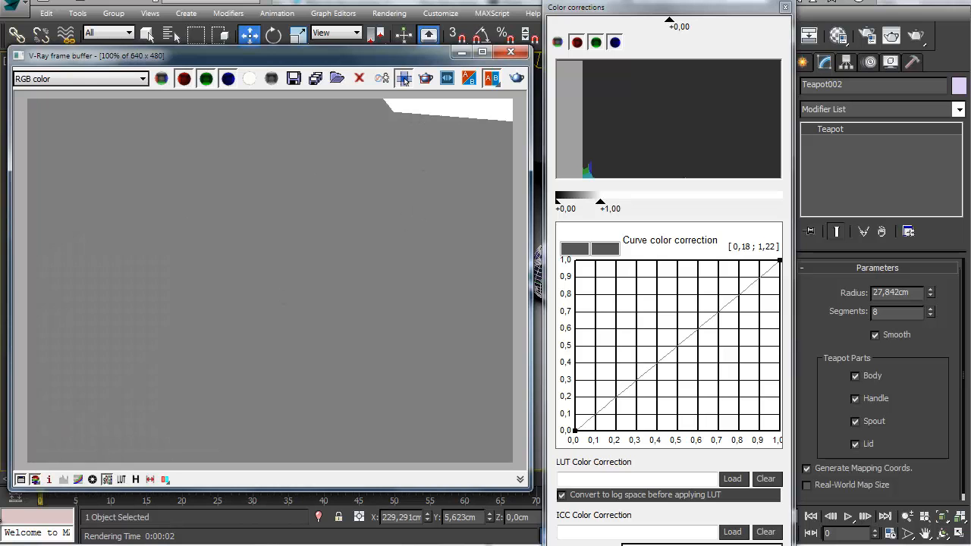
pyautogui.moveTo(36, 481); pyautogui.dragTo(37, 460)
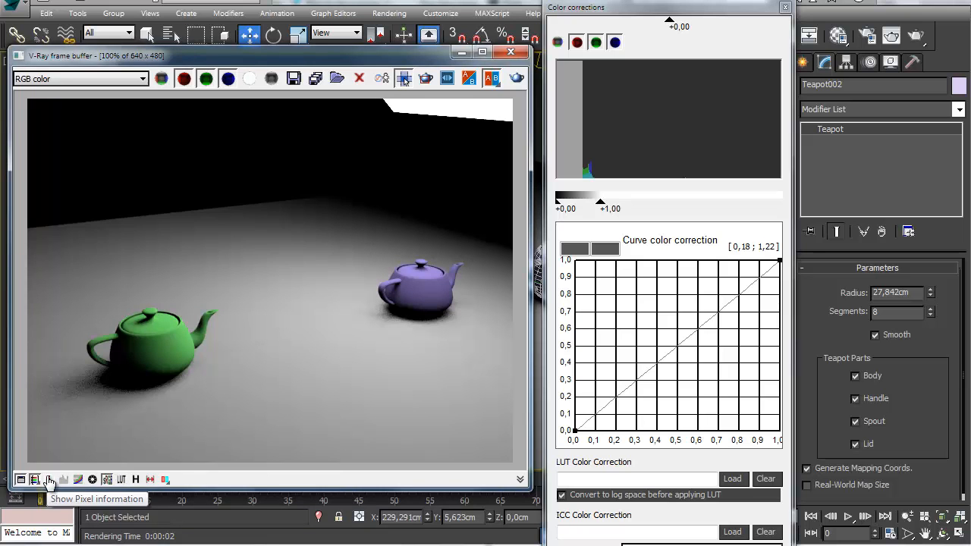
# Show the Pixel information window beside the render, sample the image, and enable Corrected colors
pyautogui.click(49, 480)
pyautogui.moveTo(32, 142); pyautogui.dragTo(664, 131)
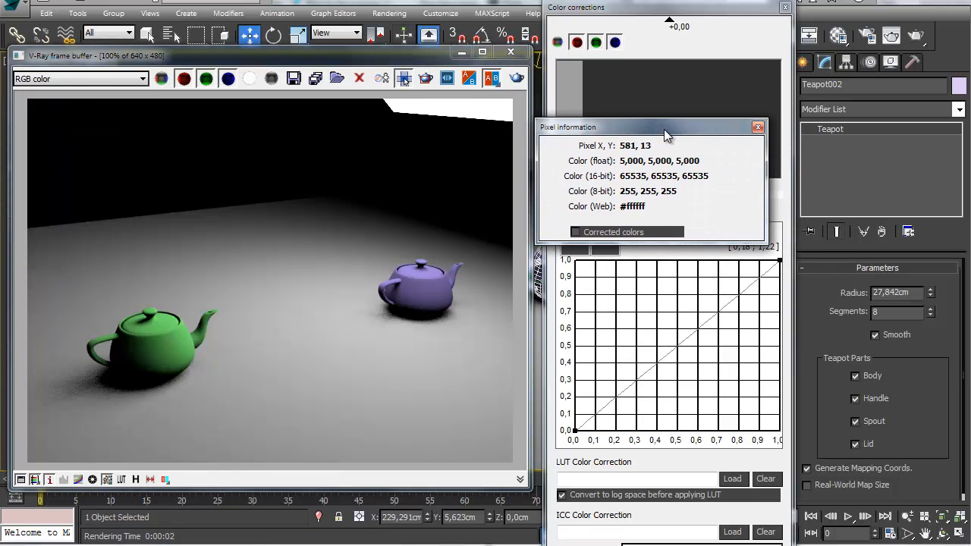
pyautogui.click(451, 113)
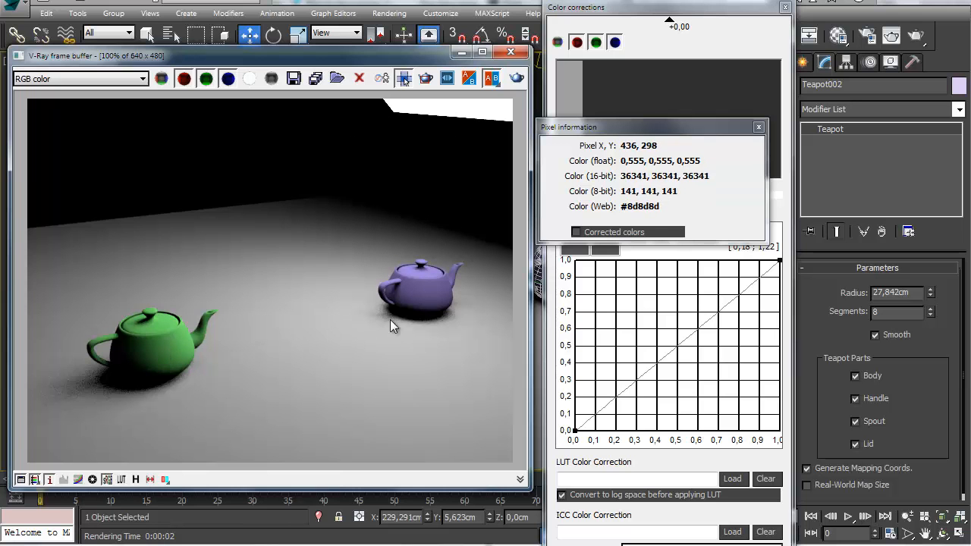
pyautogui.click(576, 233)
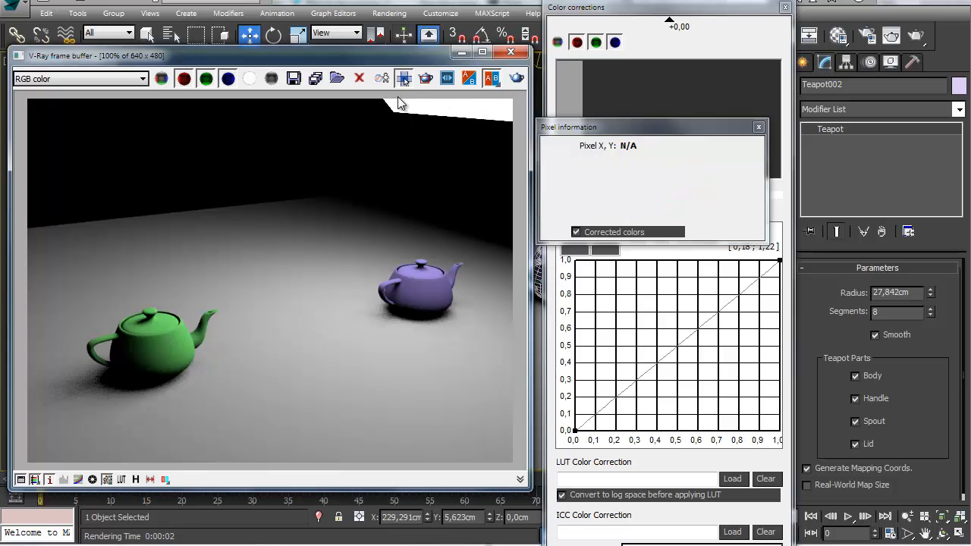
# Turn off Corrected colors, sample the green and purple teapots' uncorrected pixel values, and close the Pixel information window
pyautogui.click(576, 231)
pyautogui.rightClick(156, 353)
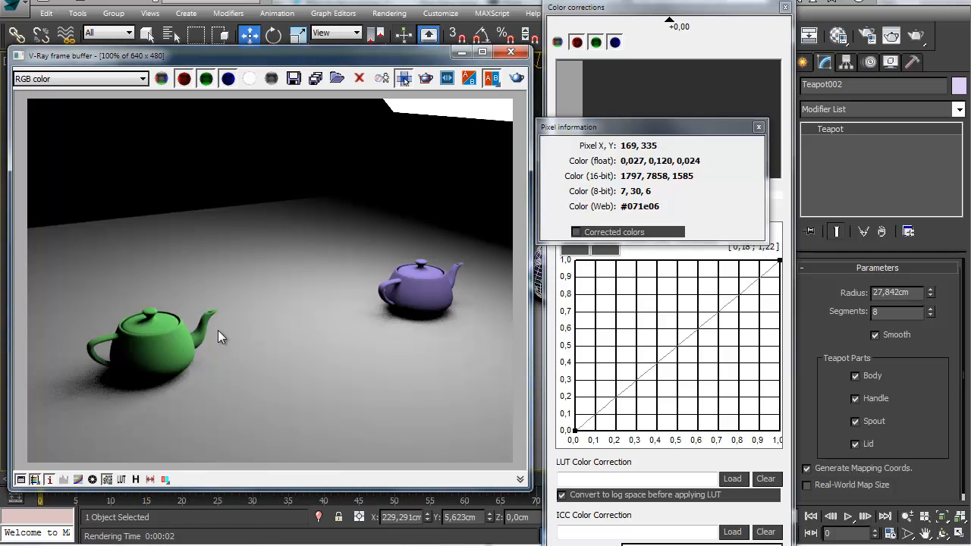
pyautogui.rightClick(420, 290)
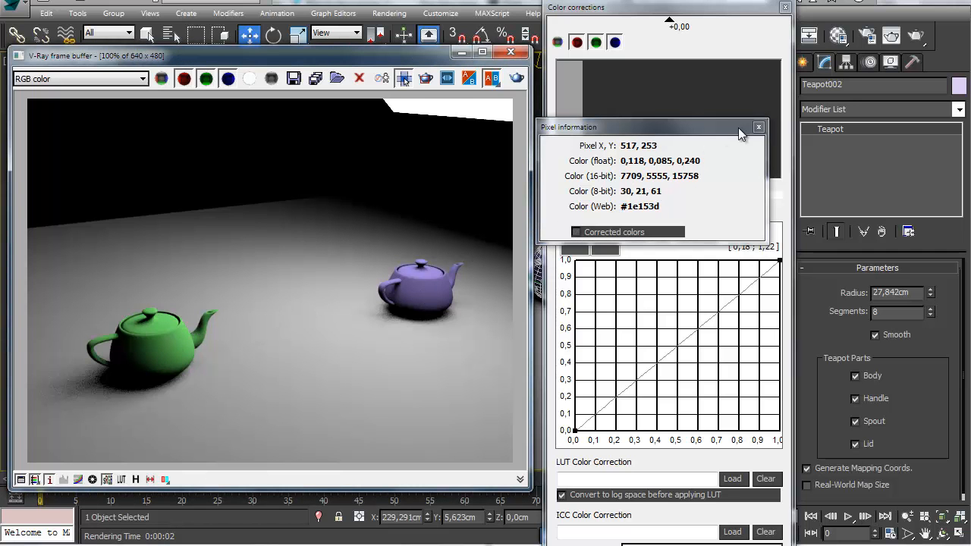
pyautogui.click(759, 127)
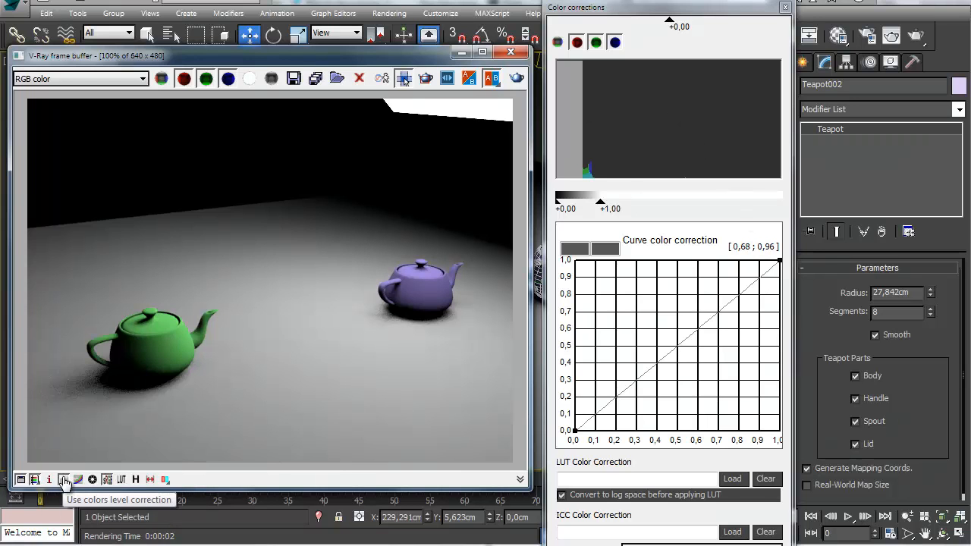
# Enable color level correction and set its black and white level markers to +0,25 and +0,73
pyautogui.moveTo(601, 205); pyautogui.dragTo(650, 211)
pyautogui.moveTo(557, 202)
pyautogui.mouseDown()
pyautogui.moveTo(589, 207)
pyautogui.moveTo(571, 206)
pyautogui.mouseUp()
pyautogui.moveTo(647, 205); pyautogui.dragTo(568, 207)
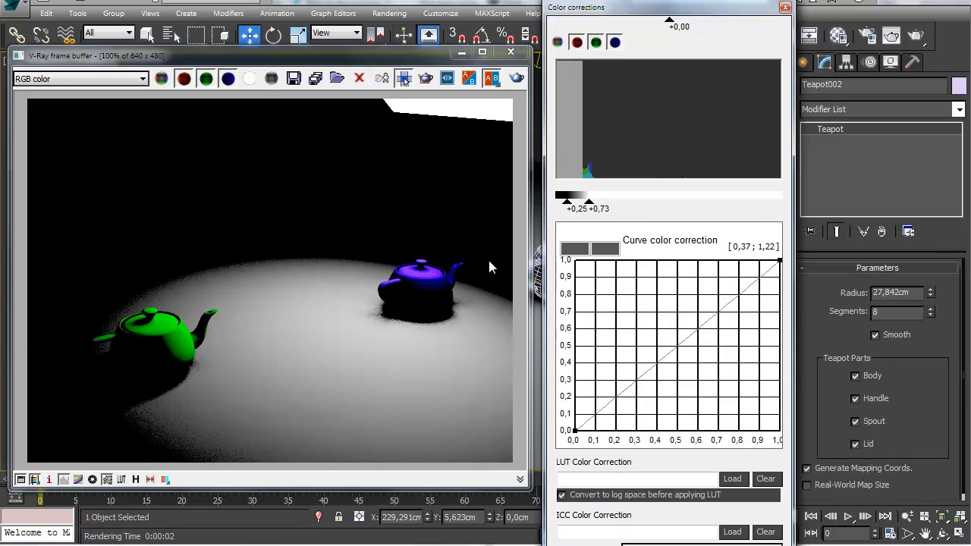
# Compare the render with and without level correction several times, leaving the correction off
pyautogui.click(62, 480)
pyautogui.click(61, 481)
pyautogui.click(62, 480)
pyautogui.click(61, 481)
pyautogui.click(61, 480)
pyautogui.click(61, 480)
pyautogui.click(62, 481)
pyautogui.click(62, 481)
pyautogui.click(61, 481)
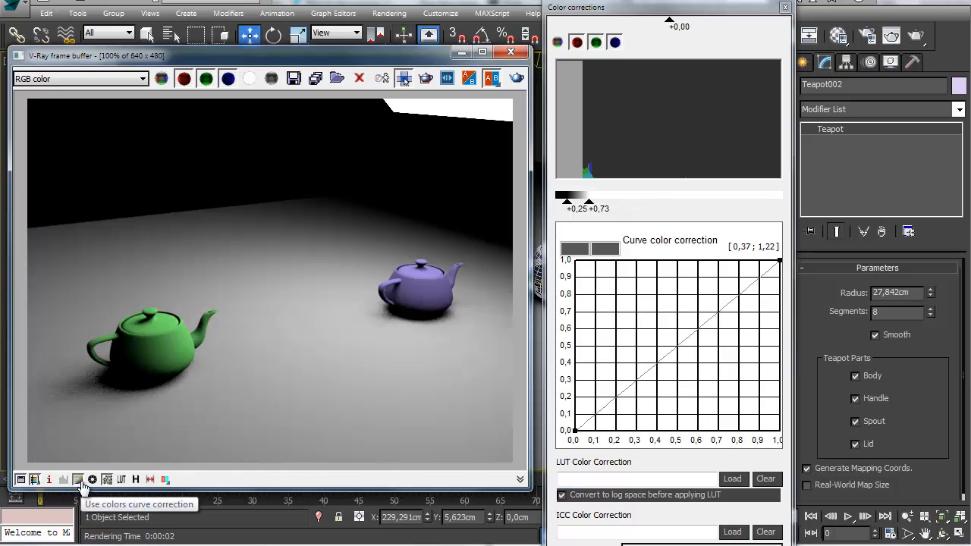
# Enable curve color correction, turn off the sRGB display, and bow the curve slightly upward using its end points' handles
pyautogui.click(79, 481)
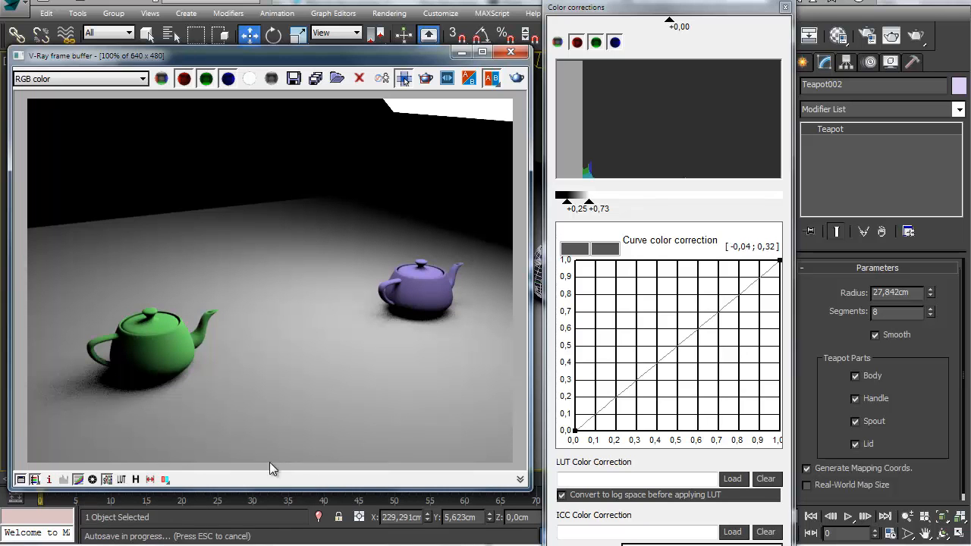
pyautogui.click(107, 481)
pyautogui.click(575, 431)
pyautogui.click(624, 372)
pyautogui.click(778, 263)
pyautogui.moveTo(721, 308); pyautogui.dragTo(714, 294)
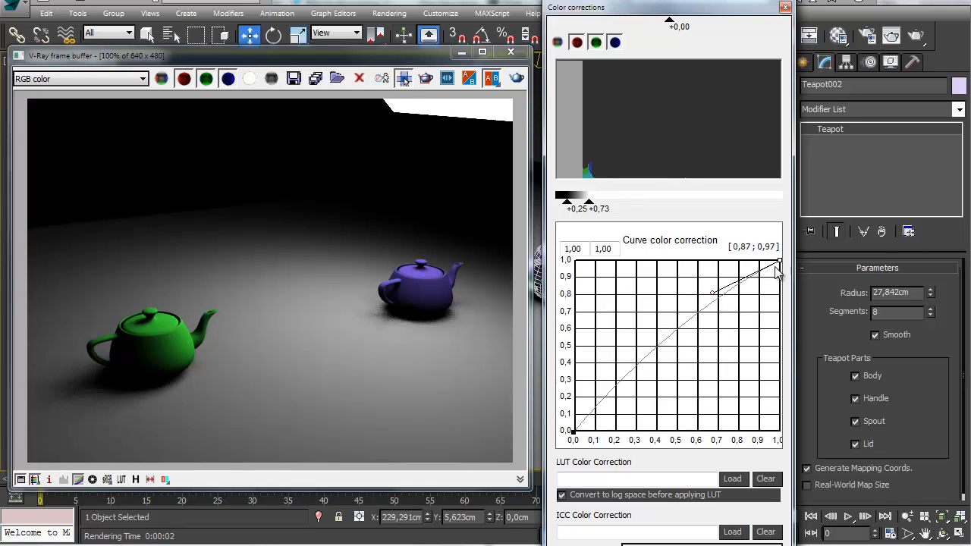
# Shape the correction curve into an S, then raise the lower end point's handle to about 0,28; 0,37
pyautogui.click(574, 431)
pyautogui.moveTo(622, 370); pyautogui.dragTo(644, 431)
pyautogui.moveTo(779, 261); pyautogui.dragTo(699, 261)
pyautogui.click(571, 430)
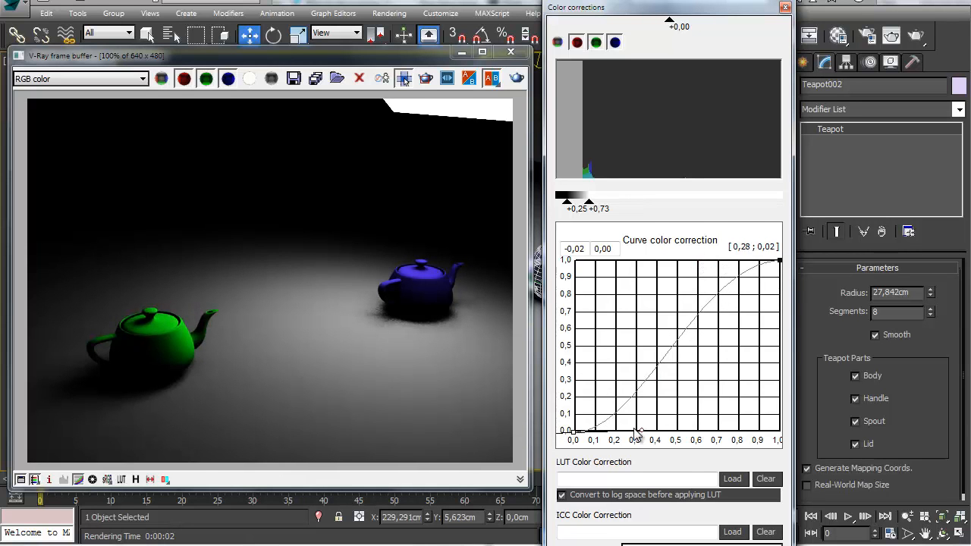
pyautogui.moveTo(642, 429); pyautogui.dragTo(637, 376)
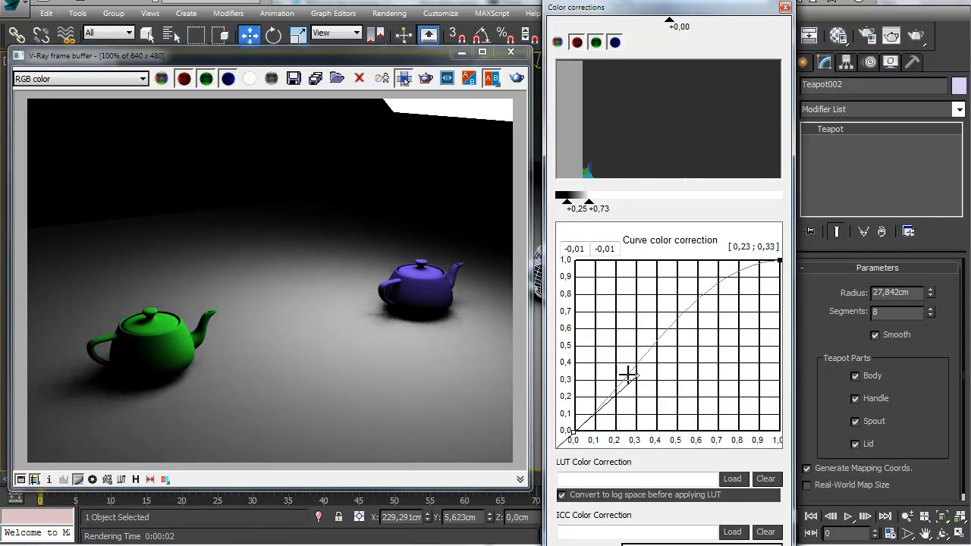
pyautogui.moveTo(635, 373); pyautogui.dragTo(631, 369)
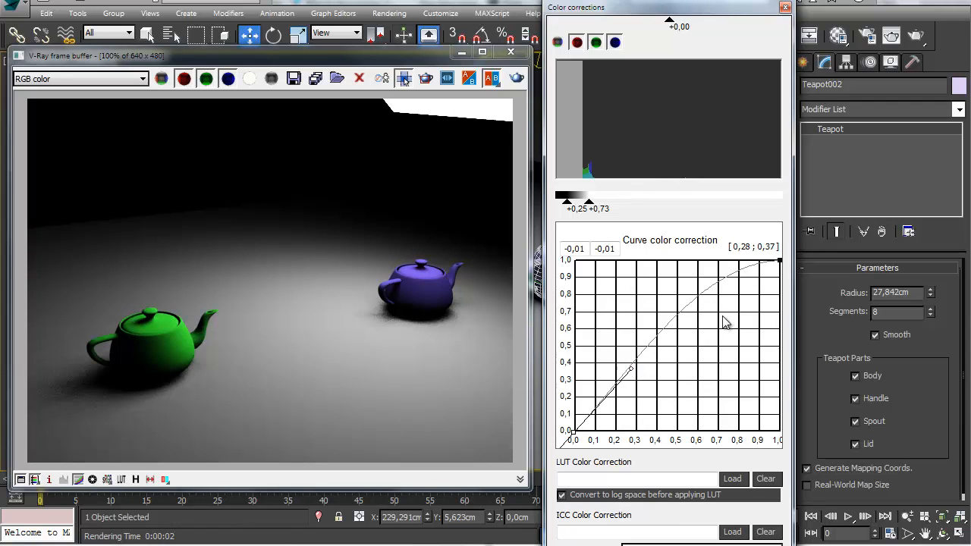
# Reshape the correction curve to rise steeply at both ends and stay flatter in the midtones
pyautogui.click(777, 261)
pyautogui.moveTo(696, 260); pyautogui.dragTo(765, 328)
pyautogui.click(573, 430)
pyautogui.moveTo(631, 368); pyautogui.dragTo(627, 319)
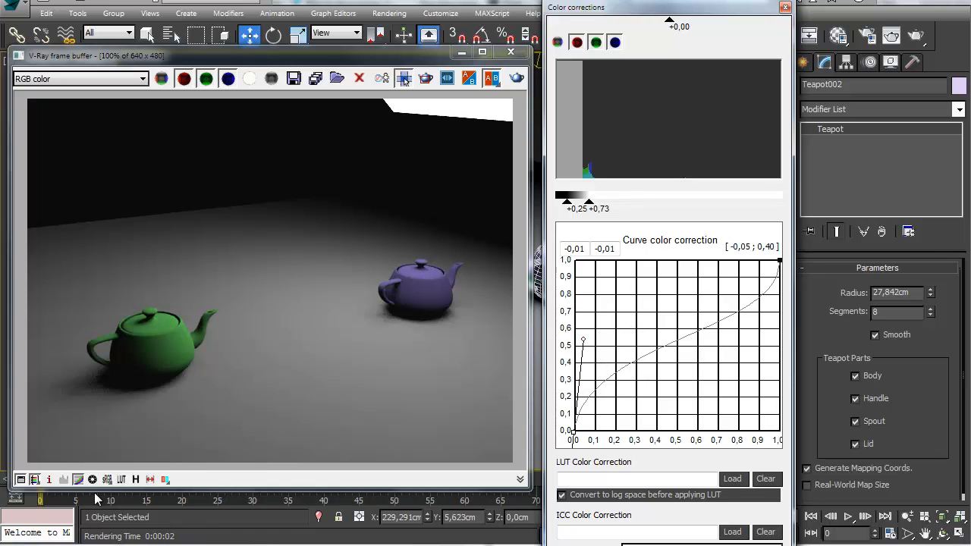
# Compare the render with and without curve color correction, leaving the correction off
pyautogui.click(79, 481)
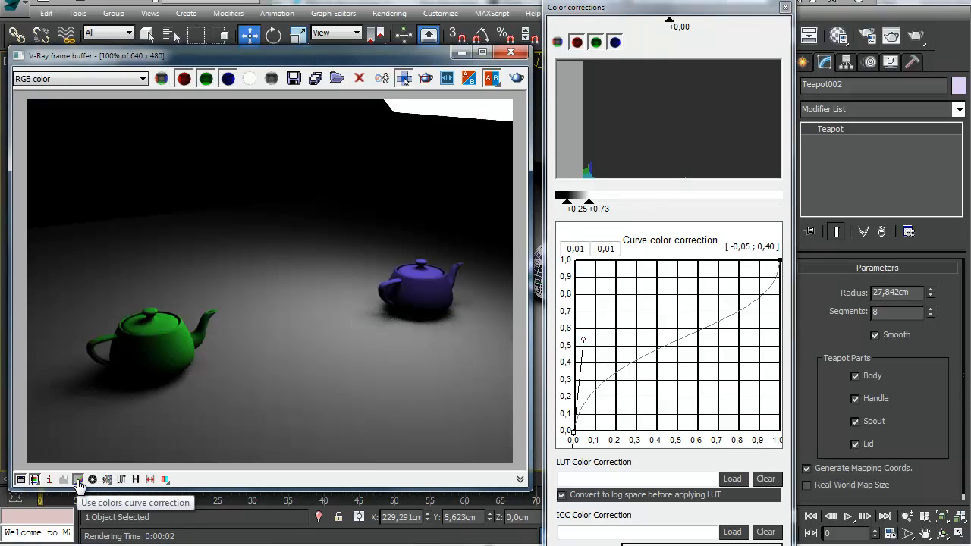
pyautogui.click(78, 482)
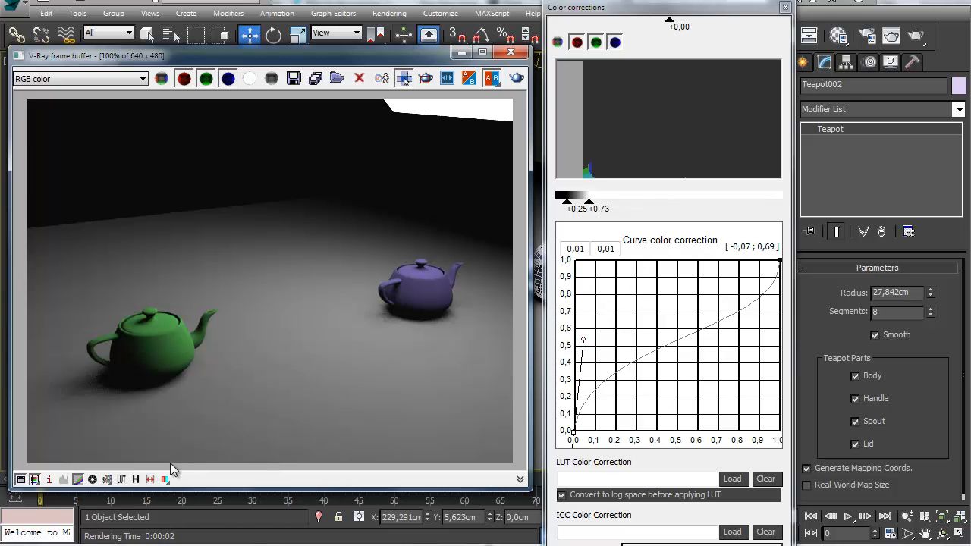
pyautogui.click(79, 481)
pyautogui.click(78, 481)
pyautogui.click(79, 480)
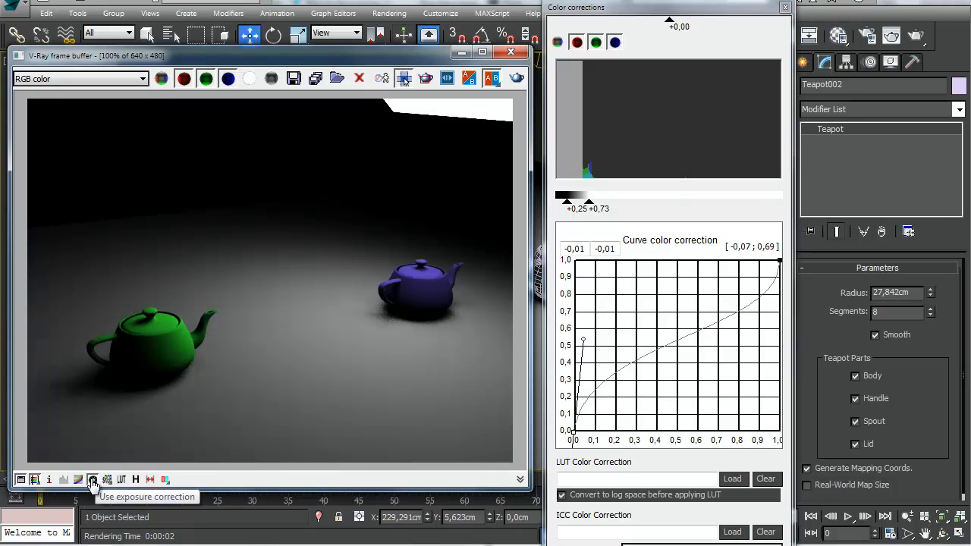
# Set the exposure correction to +0,83 to preview it on the render, then disable the correction
pyautogui.moveTo(670, 24); pyautogui.dragTo(691, 46)
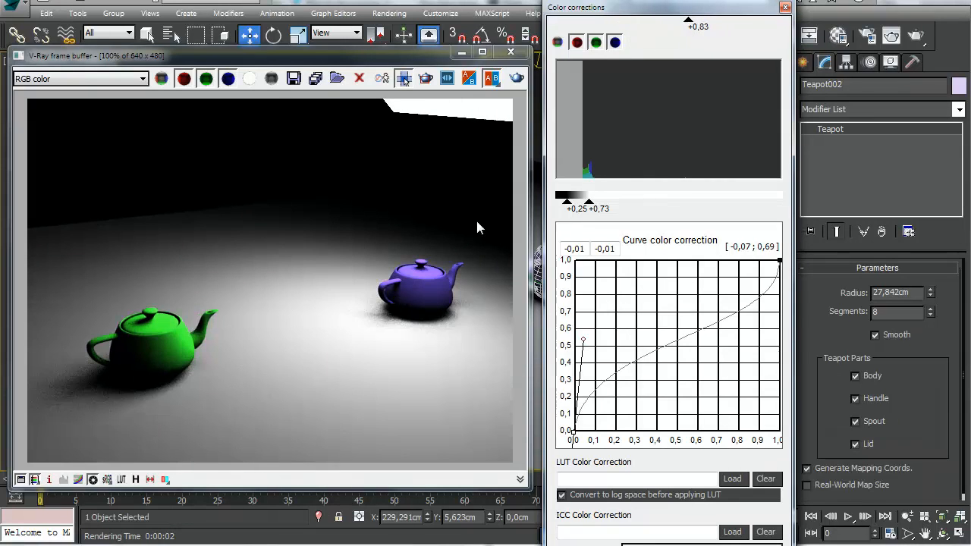
pyautogui.click(122, 481)
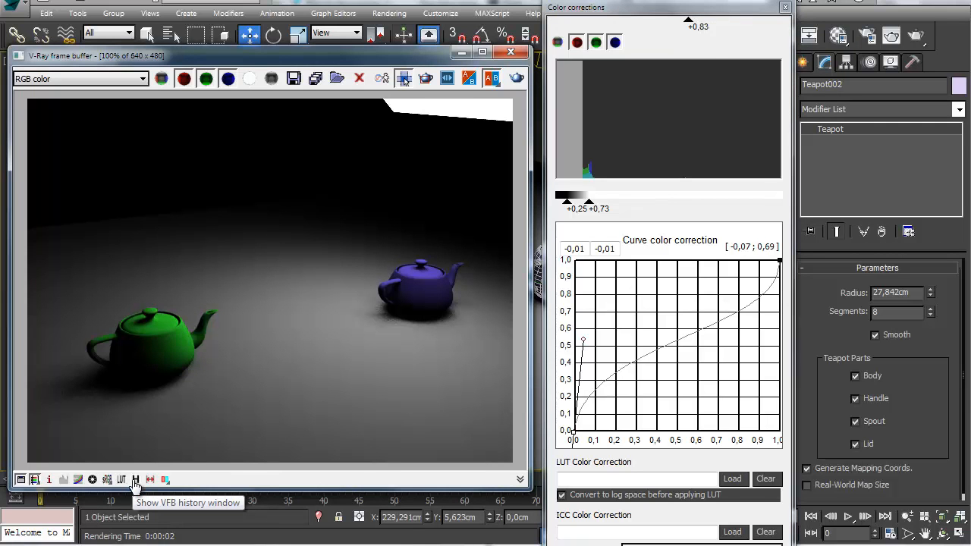
# Replace the Color corrections window with the Render history window, enable VFB history, and accept its temp path and 100 MB size limit
pyautogui.click(785, 7)
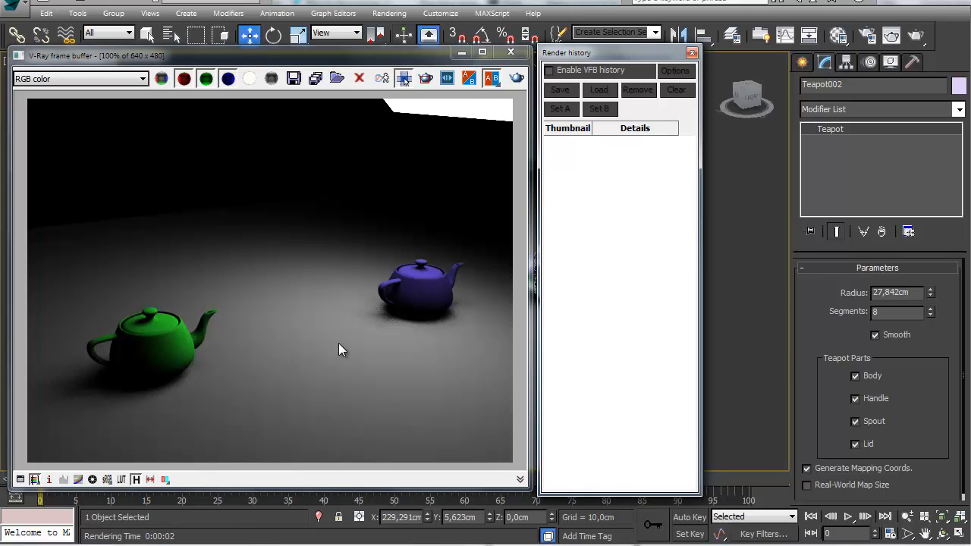
pyautogui.click(550, 71)
pyautogui.click(675, 70)
pyautogui.moveTo(413, 340); pyautogui.dragTo(417, 282)
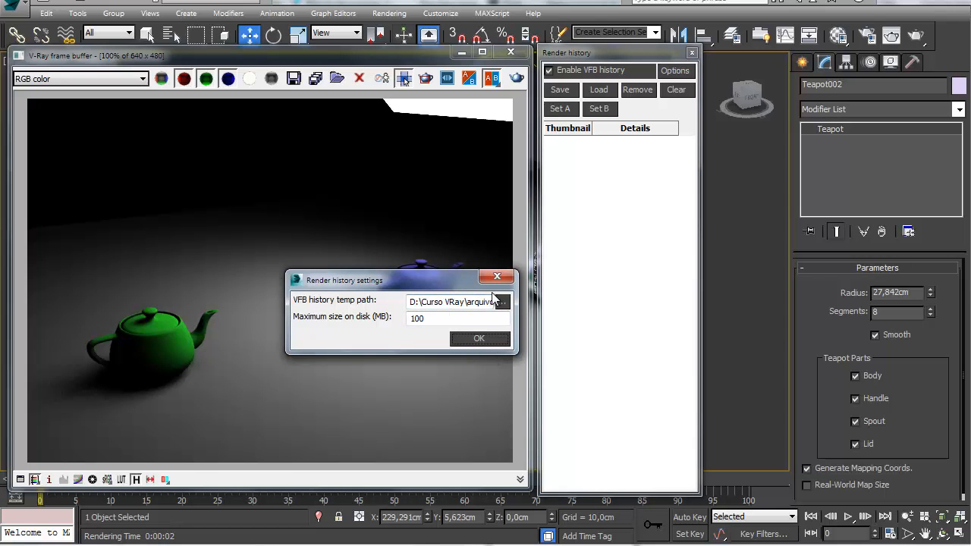
pyautogui.click(482, 337)
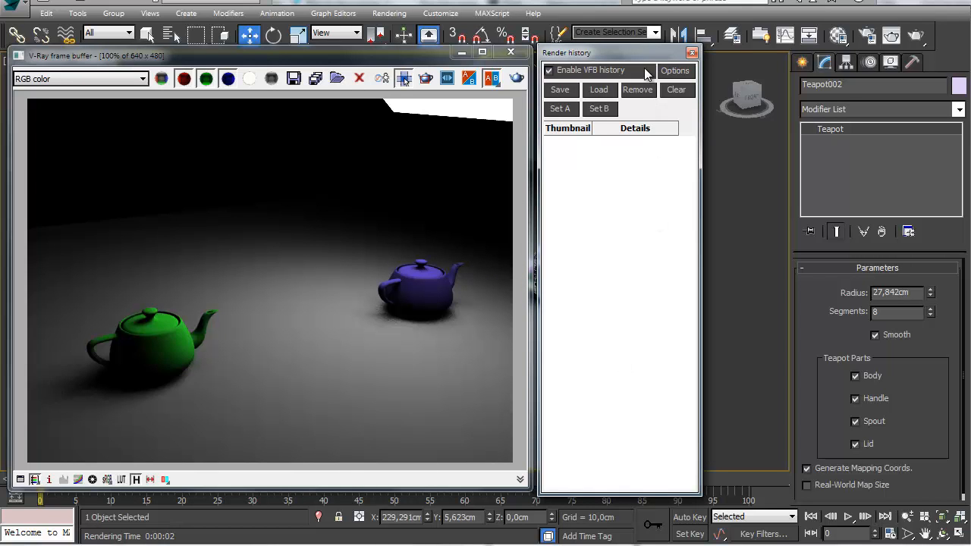
# Render the scene and save the result to the render history
pyautogui.click(924, 35)
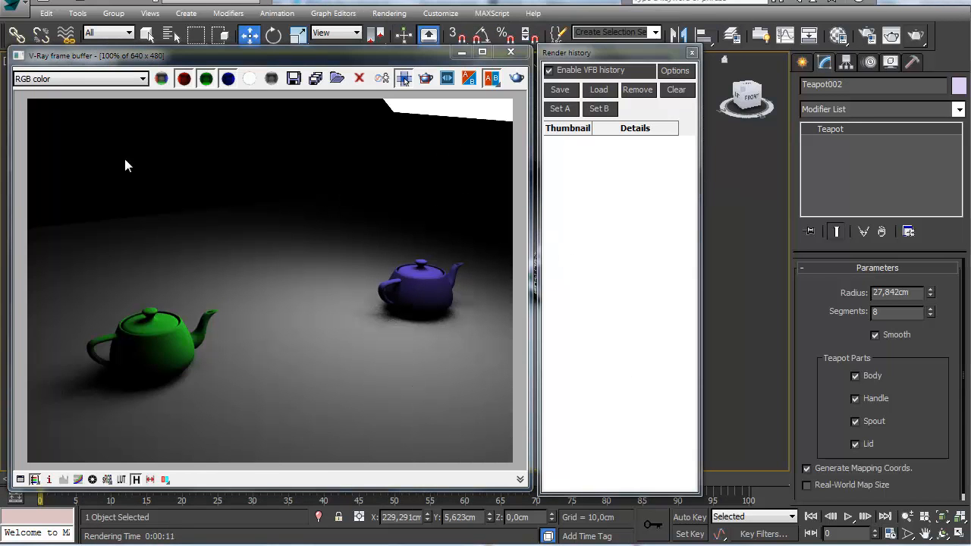
pyautogui.click(559, 91)
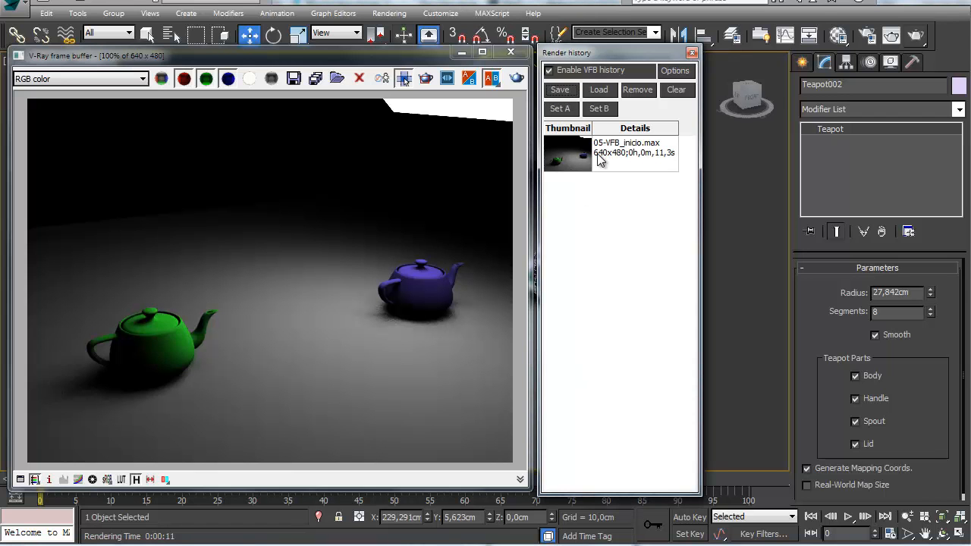
# Close the frame buffer, select the VRayLight in the viewport, and enable its Store with irradiance map option
pyautogui.click(511, 51)
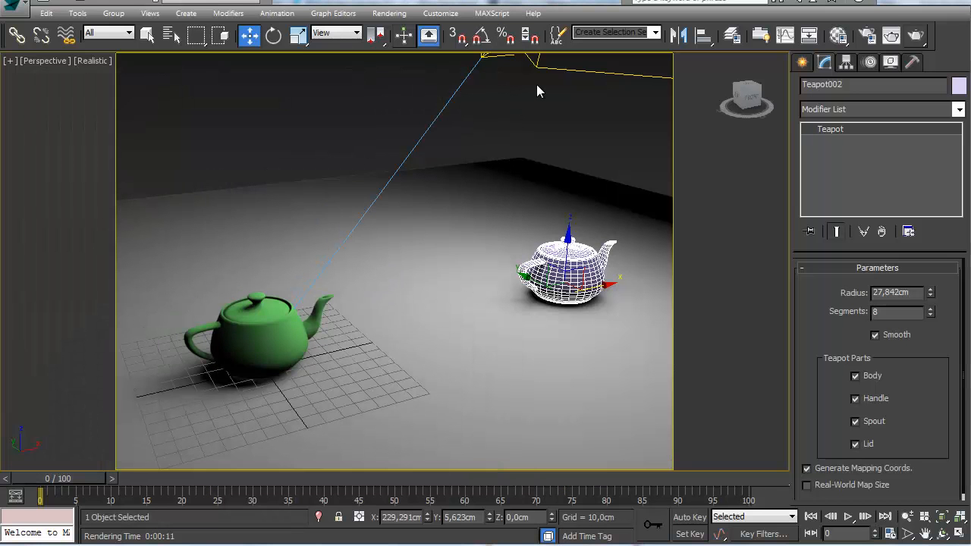
pyautogui.click(548, 71)
pyautogui.moveTo(829, 431); pyautogui.dragTo(813, 322)
pyautogui.scroll(-5, 815, 340)
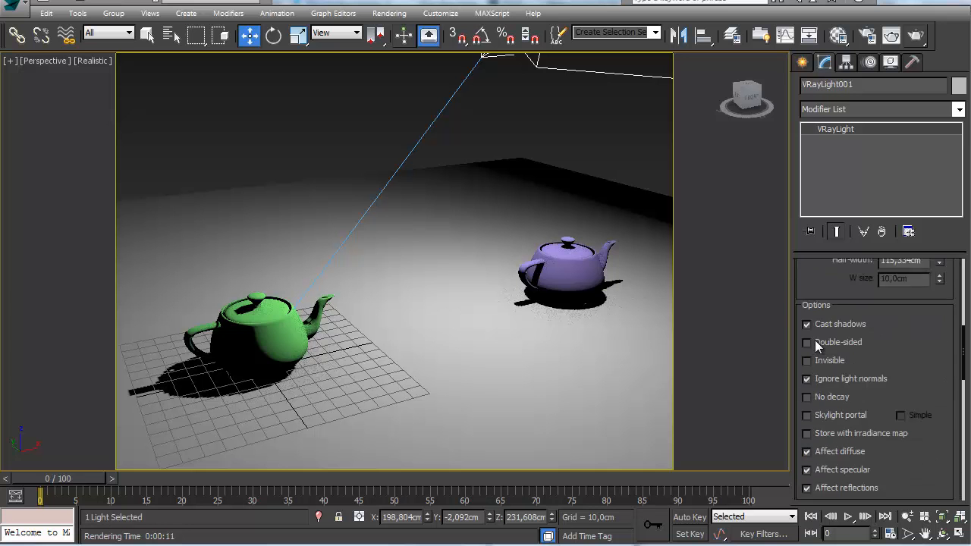
# Turn on V-Ray indirect illumination in the render setup and set the irradiance map preset to Very low
pyautogui.click(868, 35)
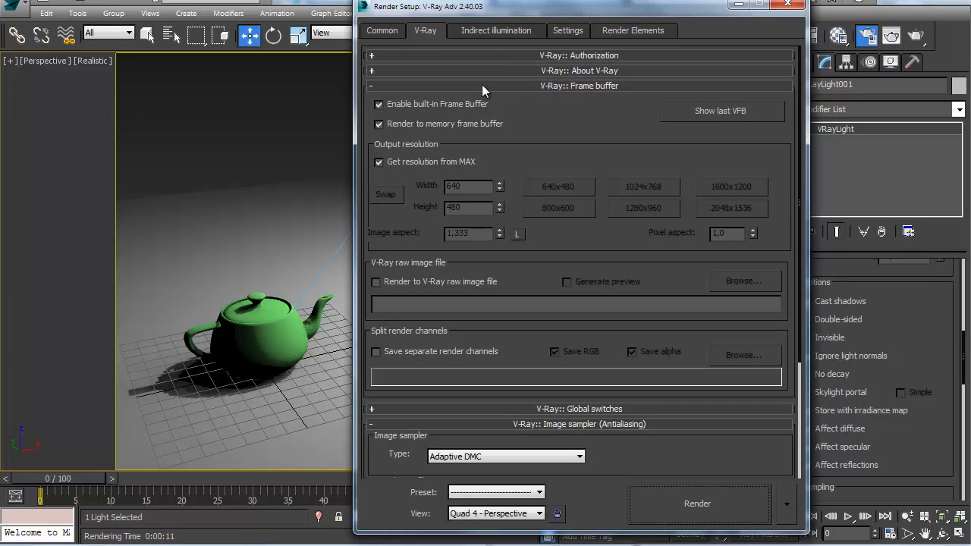
pyautogui.click(494, 34)
pyautogui.click(378, 81)
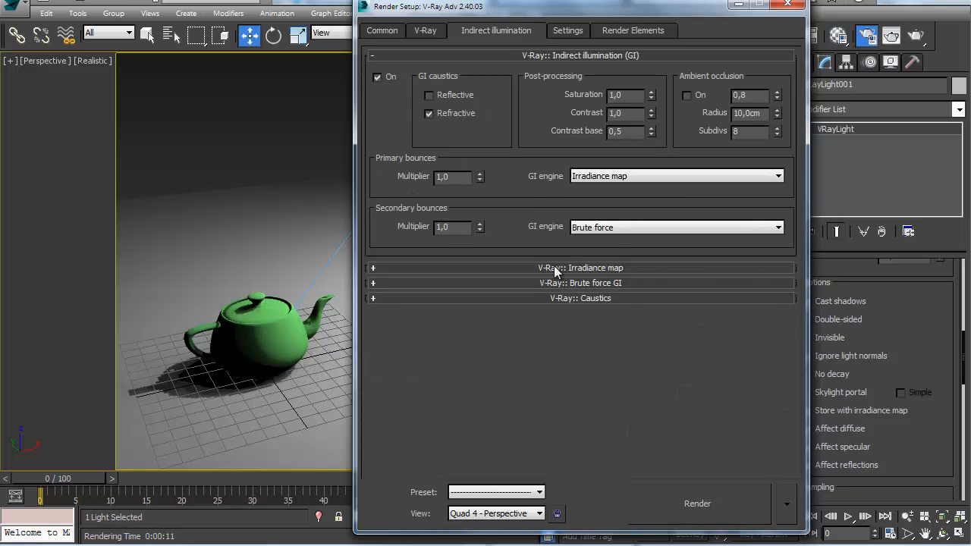
pyautogui.click(562, 272)
pyautogui.click(645, 86)
pyautogui.click(615, 103)
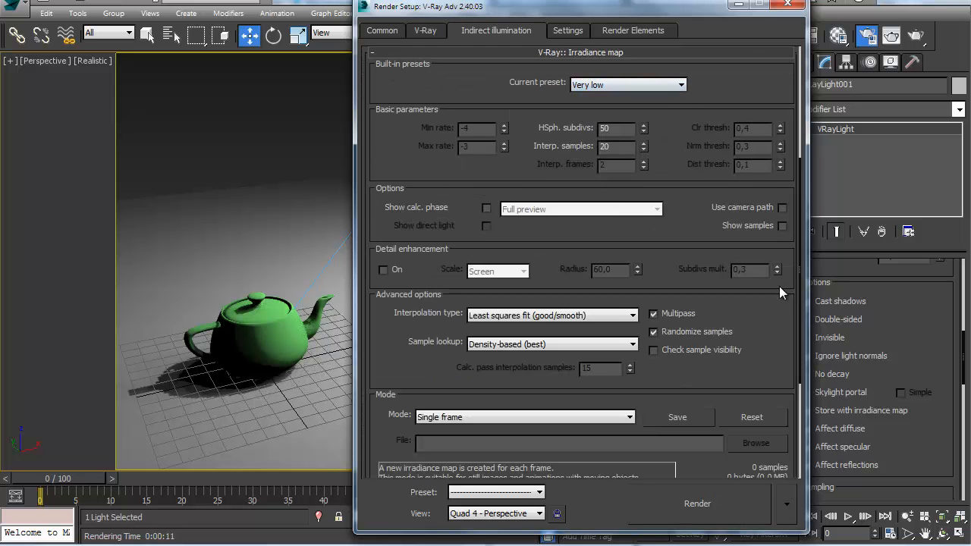
pyautogui.click(788, 4)
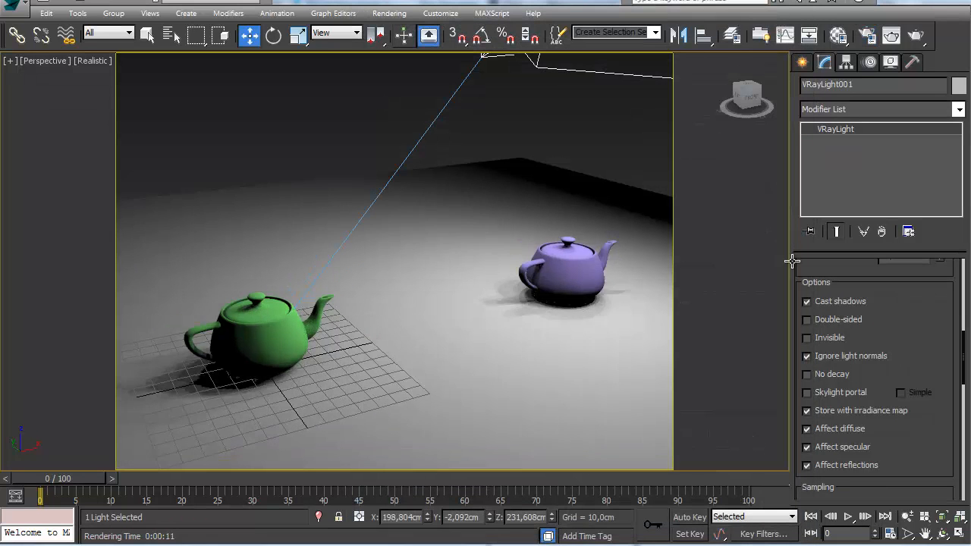
# Render the scene with the new lighting settings and save this version to the render history
pyautogui.click(912, 36)
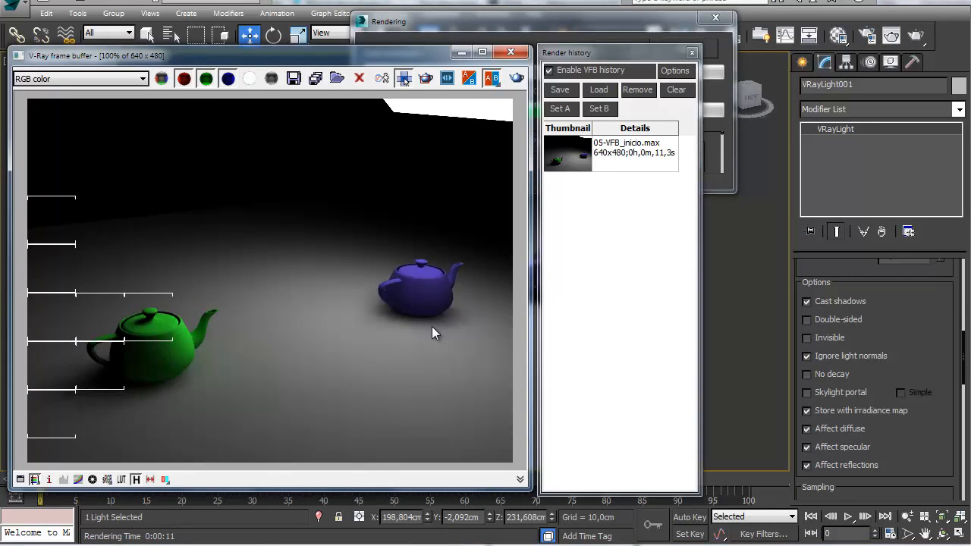
pyautogui.click(554, 91)
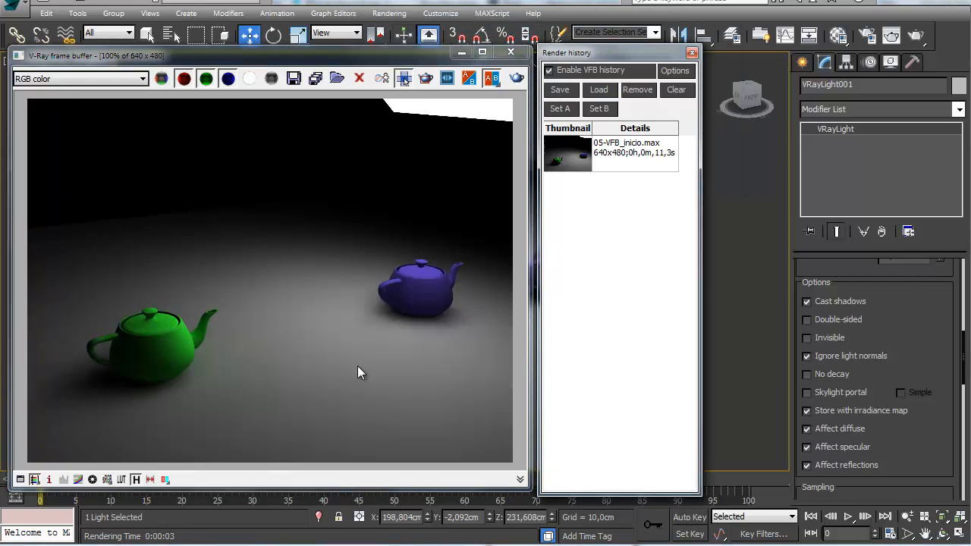
# Set the newer history render as image A and the older one as image B for comparison
pyautogui.click(548, 152)
pyautogui.click(571, 186)
pyautogui.click(583, 164)
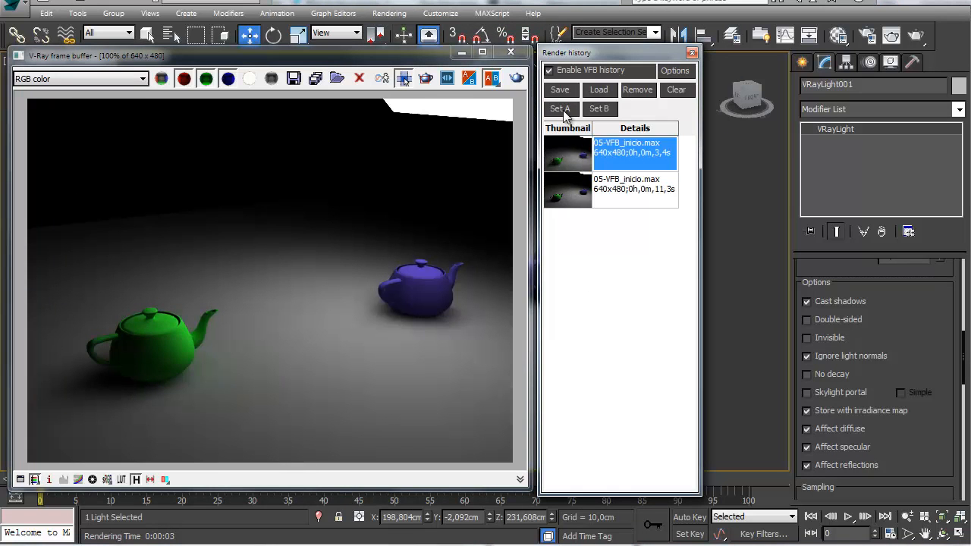
pyautogui.click(560, 108)
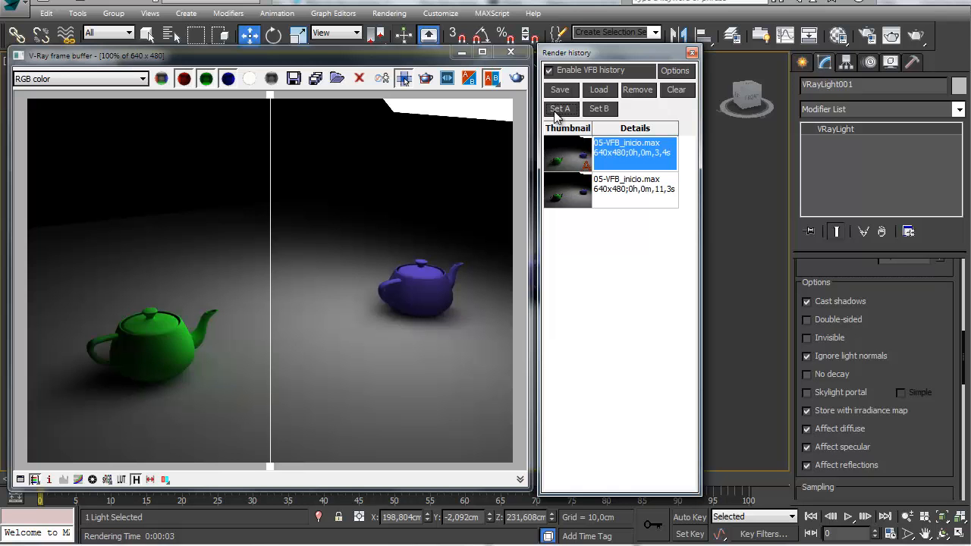
pyautogui.click(609, 191)
pyautogui.click(599, 109)
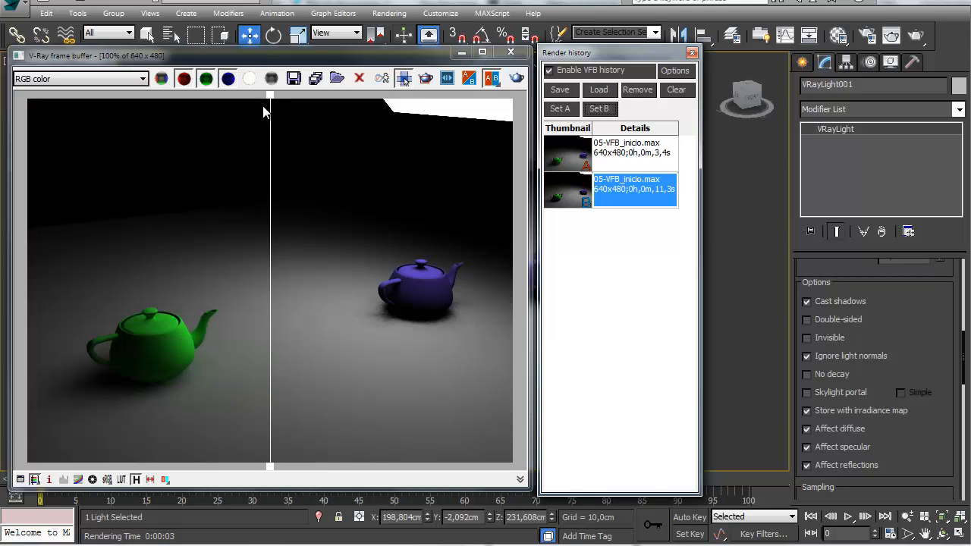
# Slide the comparison divider across the render, then swap images A and B and compare them again
pyautogui.moveTo(272, 102); pyautogui.dragTo(327, 114)
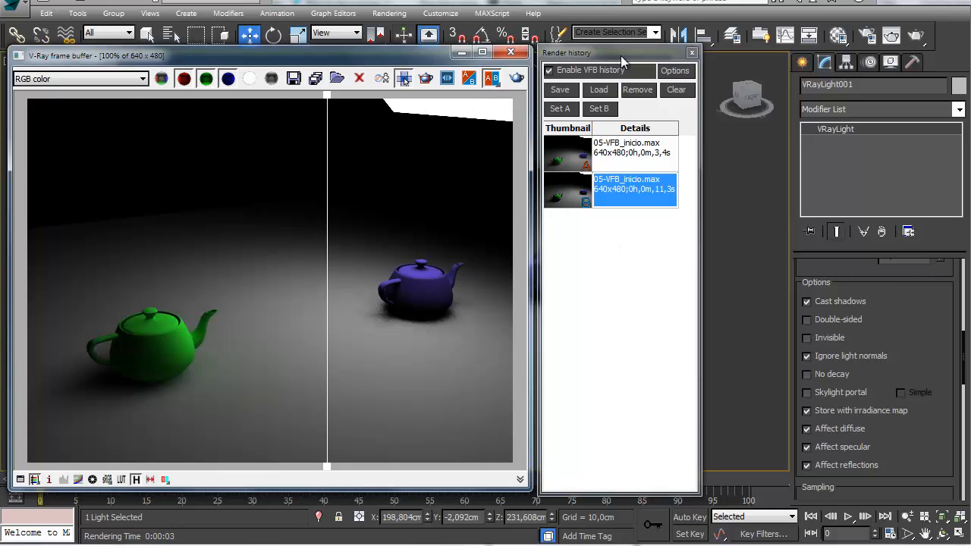
pyautogui.moveTo(329, 101)
pyautogui.mouseDown()
pyautogui.moveTo(178, 106)
pyautogui.moveTo(297, 110)
pyautogui.moveTo(327, 101)
pyautogui.mouseUp()
pyautogui.moveTo(394, 89); pyautogui.dragTo(267, 96)
pyautogui.click(468, 81)
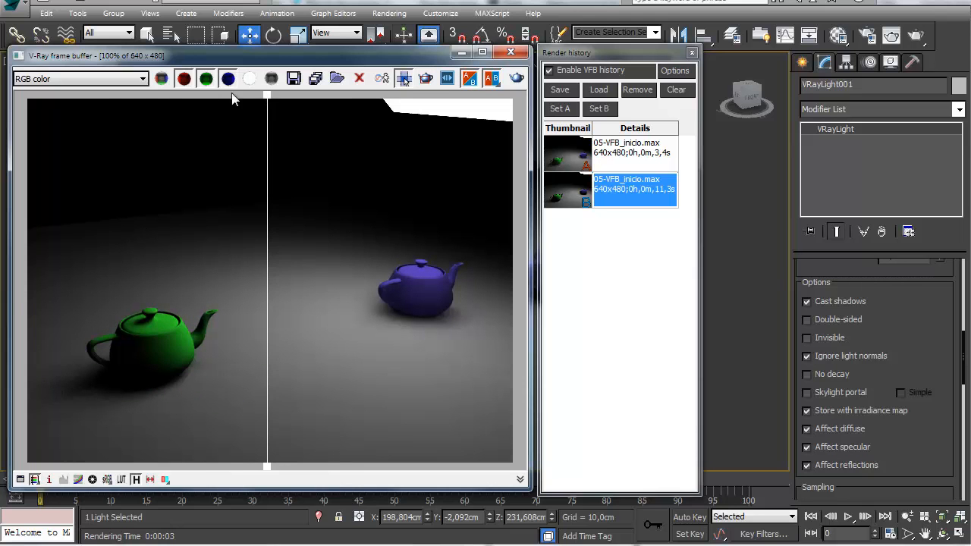
pyautogui.moveTo(269, 102); pyautogui.dragTo(265, 144)
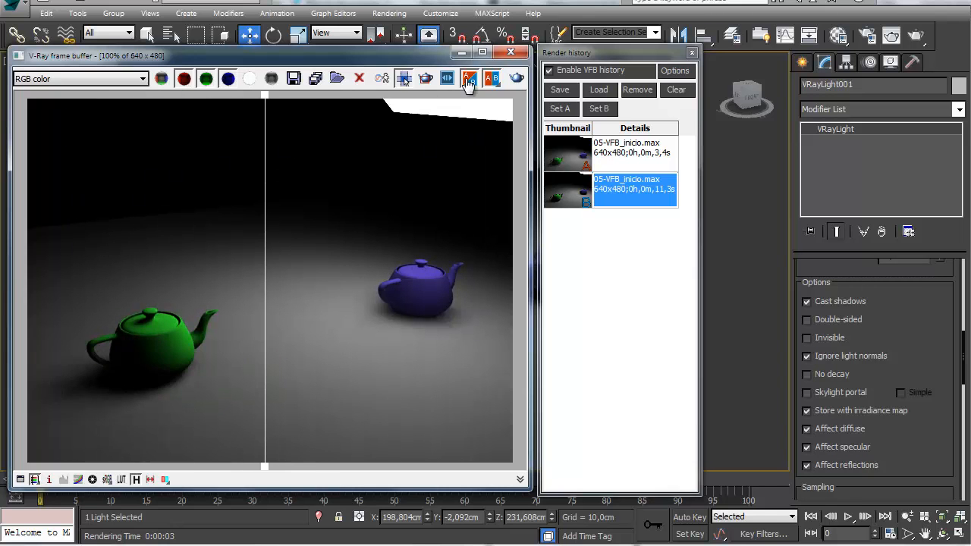
# Compare images A and B with the vertical split divider, then switch to the horizontal split and move its divider
pyautogui.click(491, 78)
pyautogui.moveTo(263, 96); pyautogui.dragTo(300, 144)
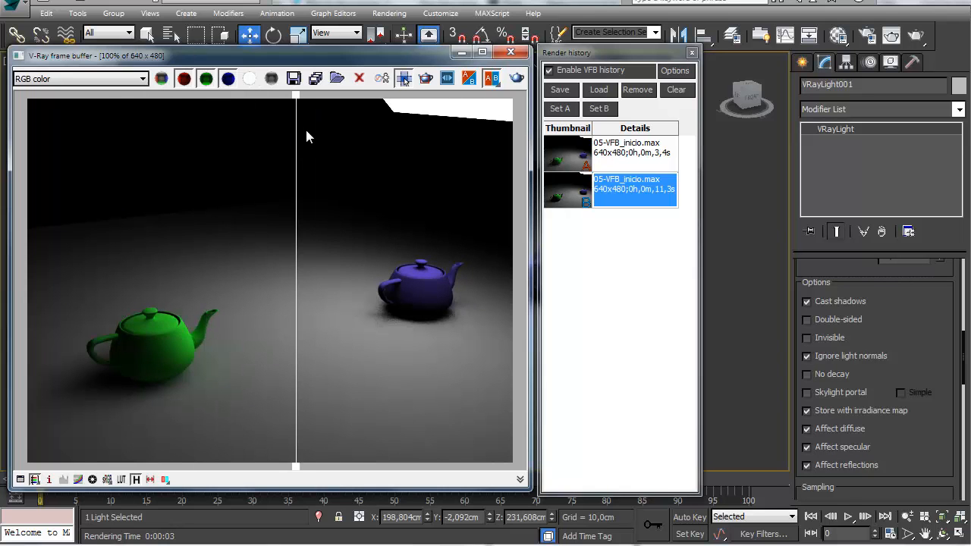
pyautogui.click(493, 80)
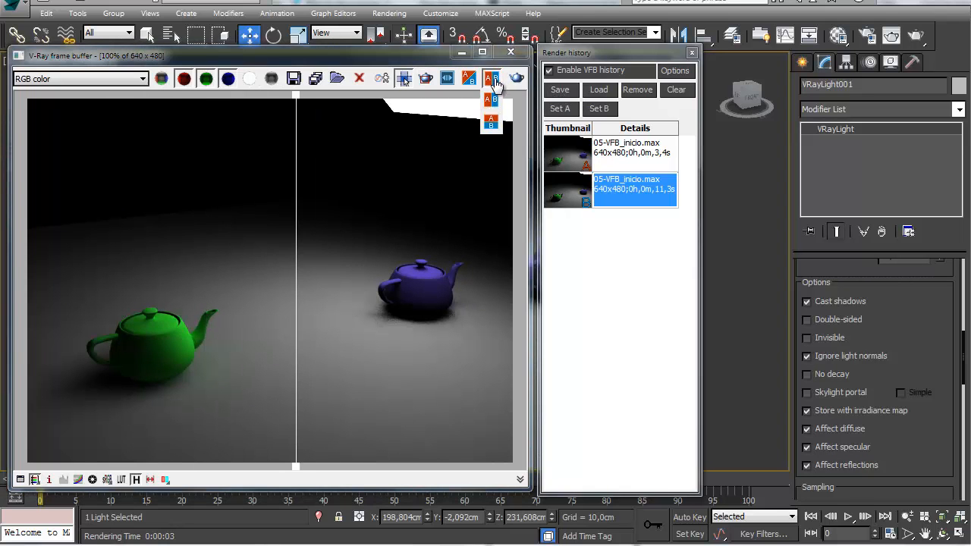
pyautogui.click(492, 122)
pyautogui.moveTo(524, 305); pyautogui.dragTo(501, 299)
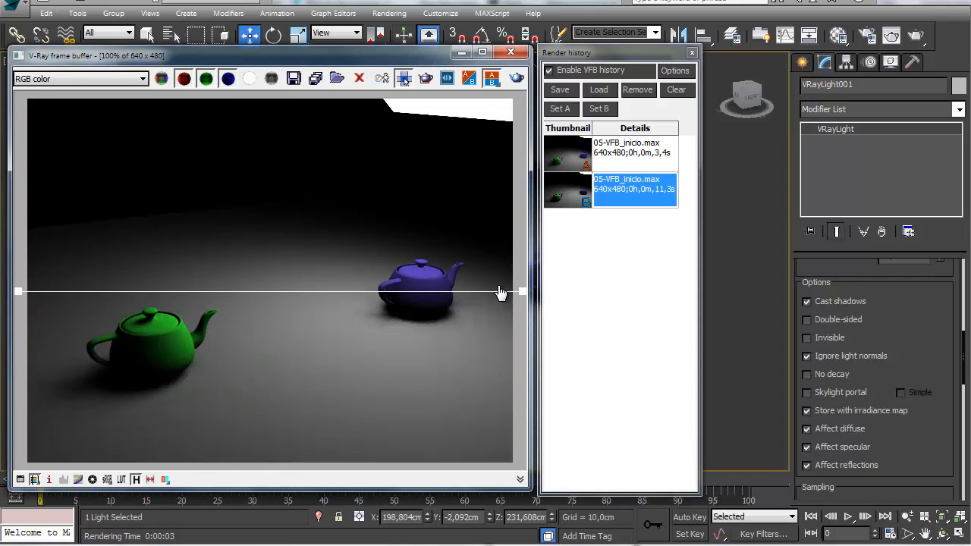
# Return the A/B comparison to the vertical split and shift its divider across the render
pyautogui.click(491, 82)
pyautogui.click(492, 118)
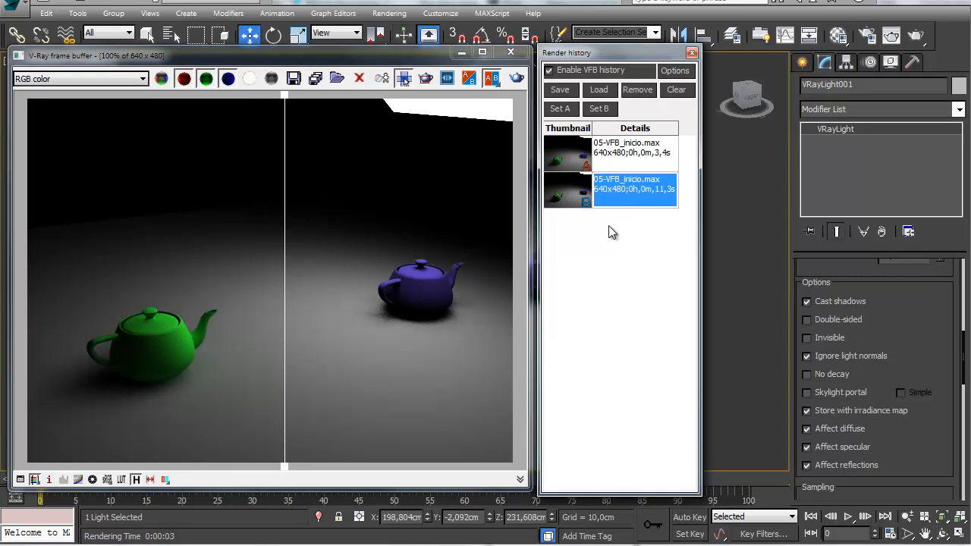
pyautogui.moveTo(288, 97)
pyautogui.mouseDown()
pyautogui.moveTo(522, 102)
pyautogui.moveTo(155, 115)
pyautogui.moveTo(102, 95)
pyautogui.moveTo(310, 84)
pyautogui.moveTo(290, 80)
pyautogui.mouseUp()
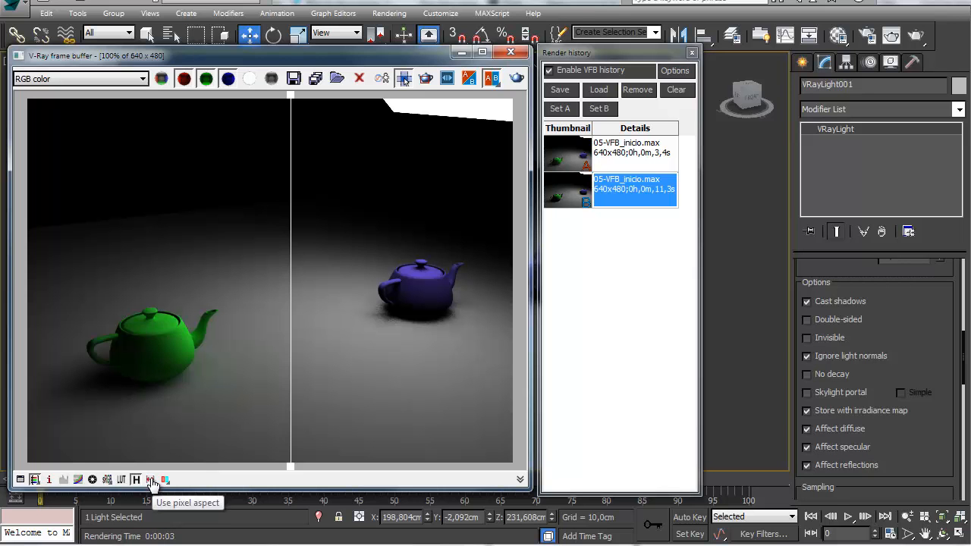
# Set the render output size to NTSC D-1 (video) in the render setup and render the scene
pyautogui.click(869, 38)
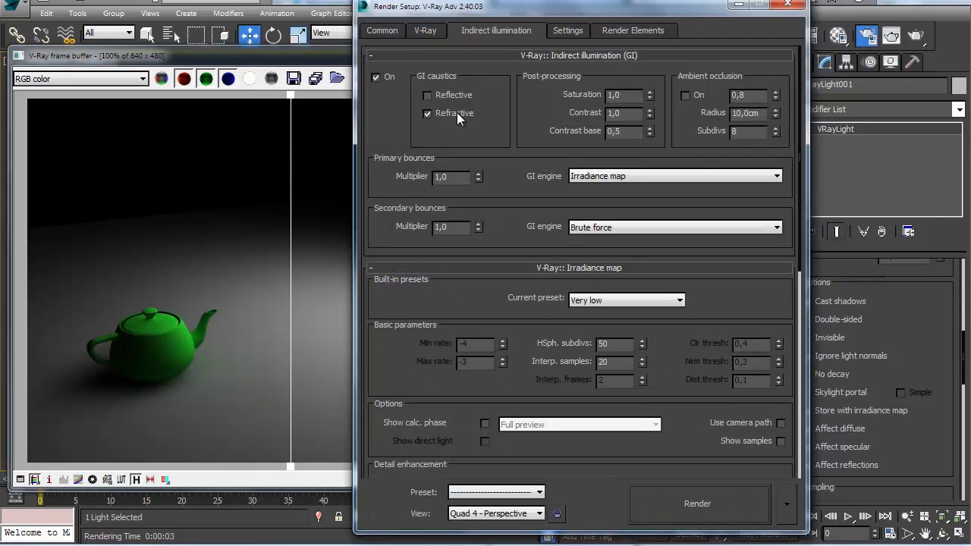
pyautogui.click(382, 30)
pyautogui.scroll(-2, 400, 281)
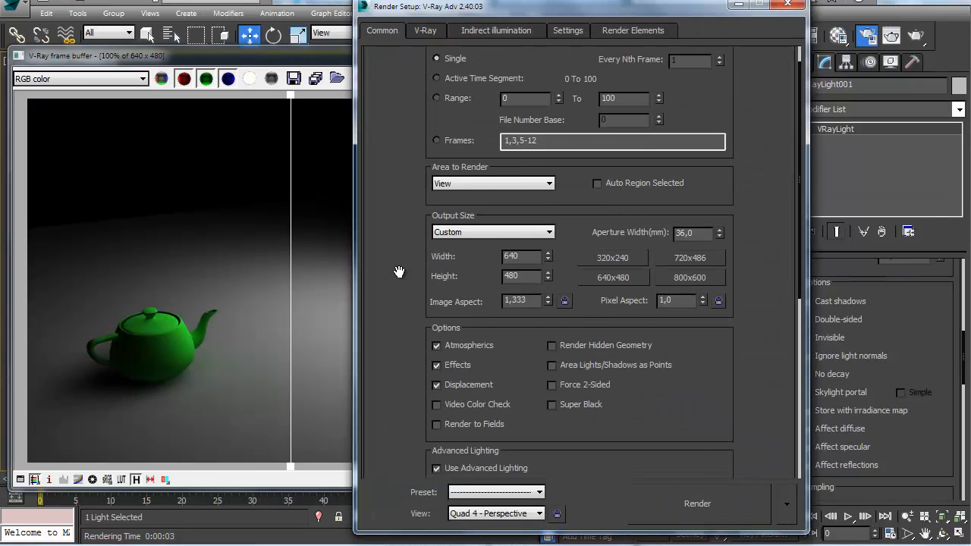
pyautogui.click(492, 219)
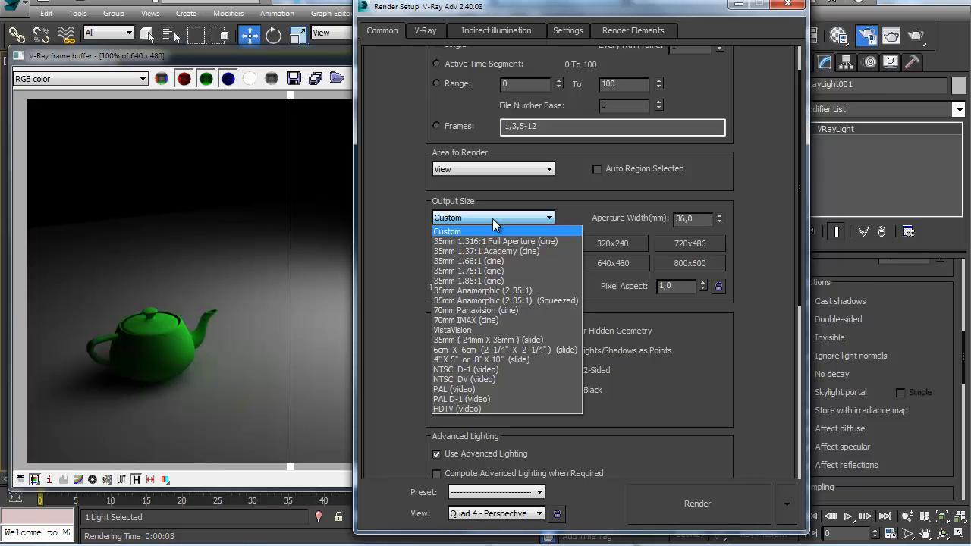
pyautogui.click(468, 370)
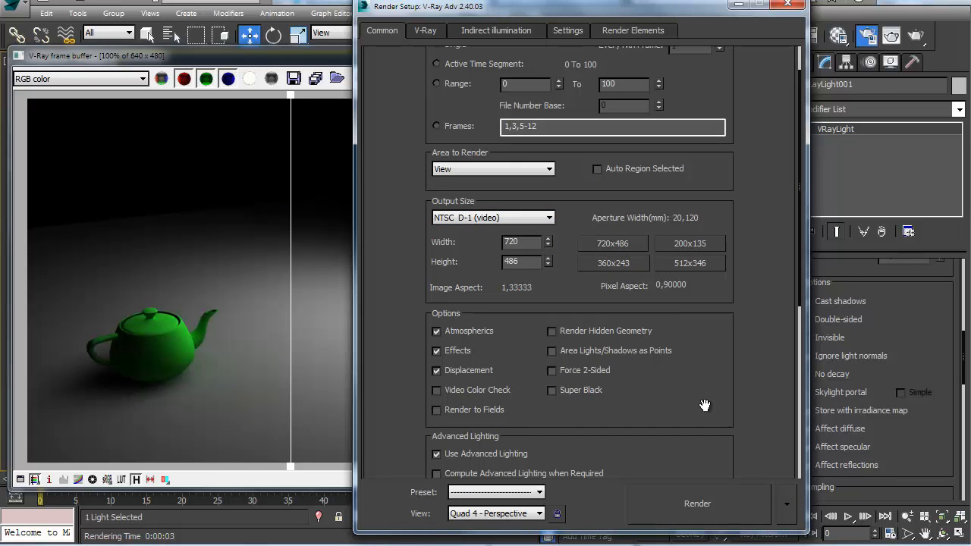
pyautogui.click(720, 497)
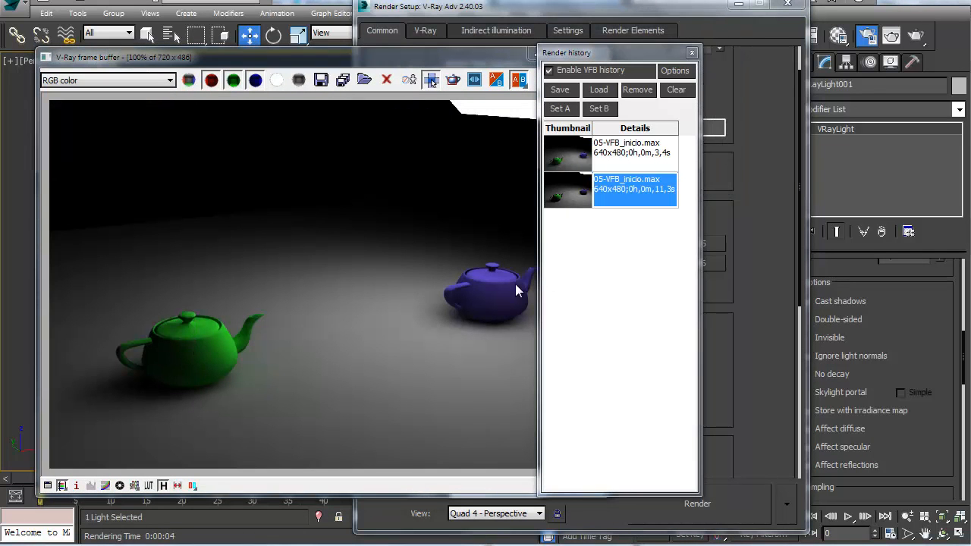
# Close the render history, compare the render with and without pixel aspect correction, and leave the correction on
pyautogui.moveTo(602, 61); pyautogui.dragTo(661, 65)
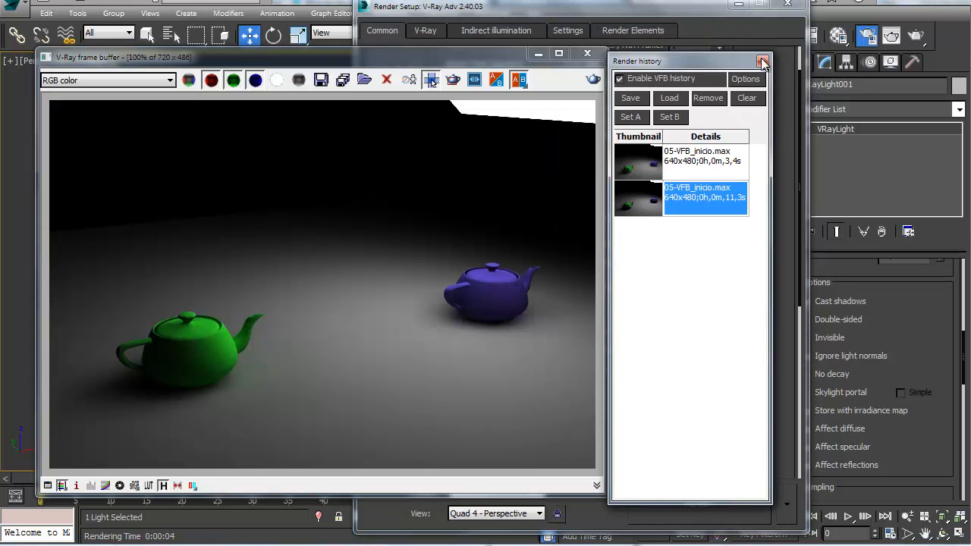
pyautogui.click(476, 80)
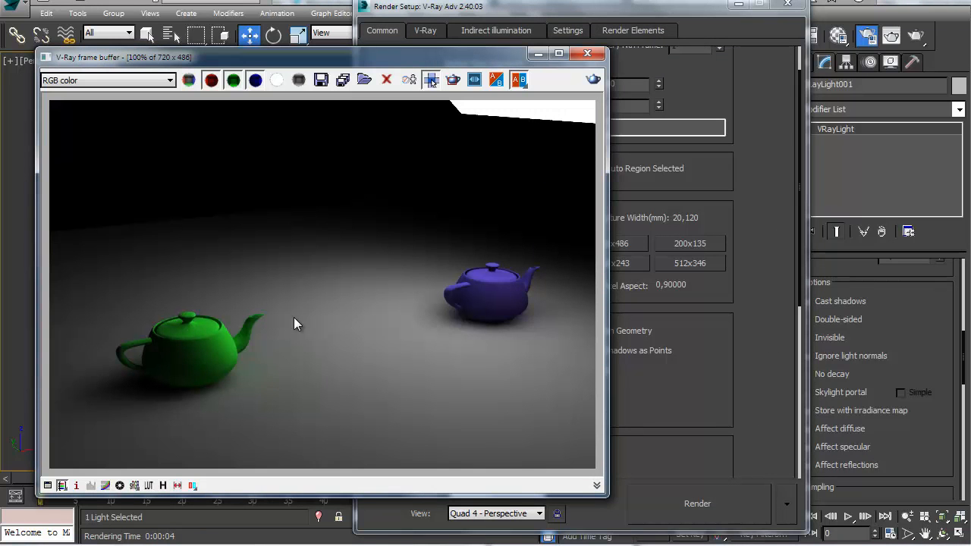
pyautogui.click(177, 486)
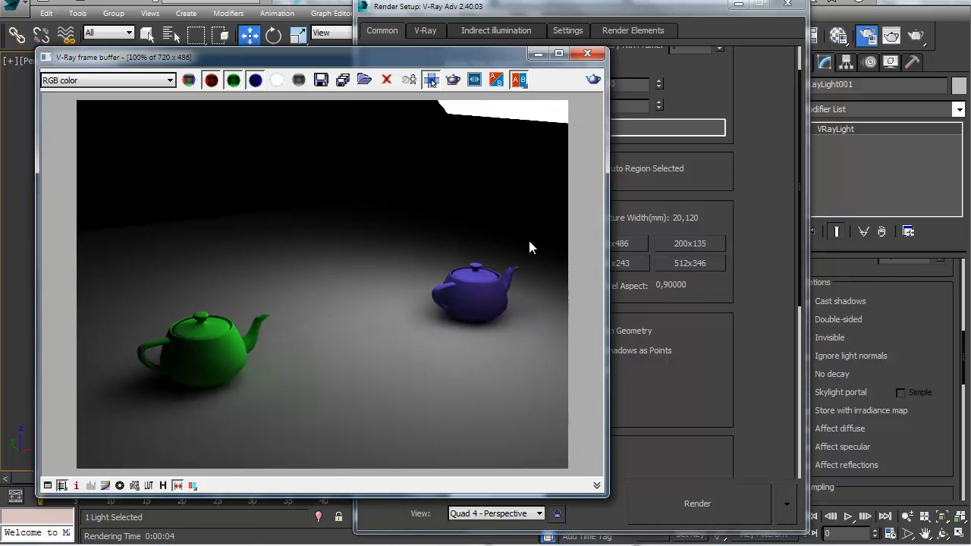
pyautogui.click(177, 486)
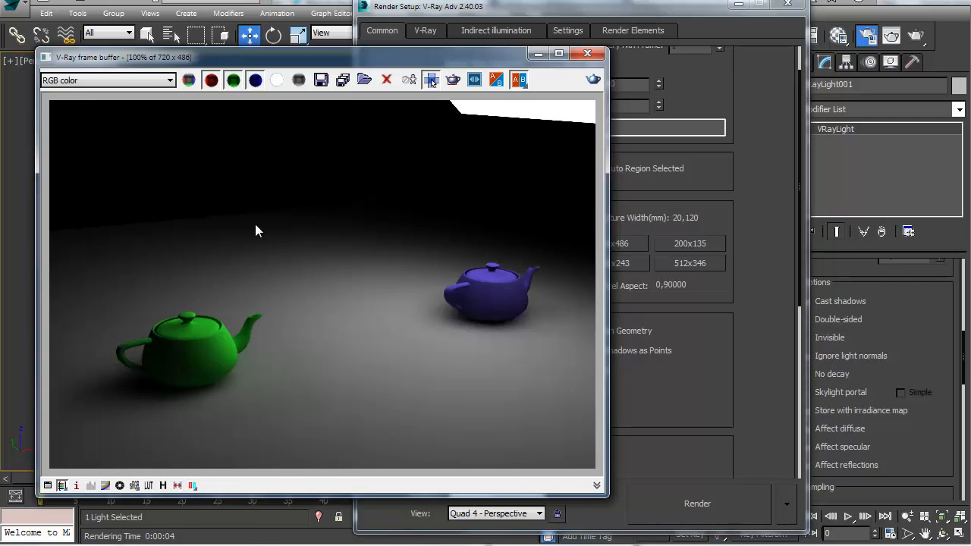
pyautogui.click(177, 486)
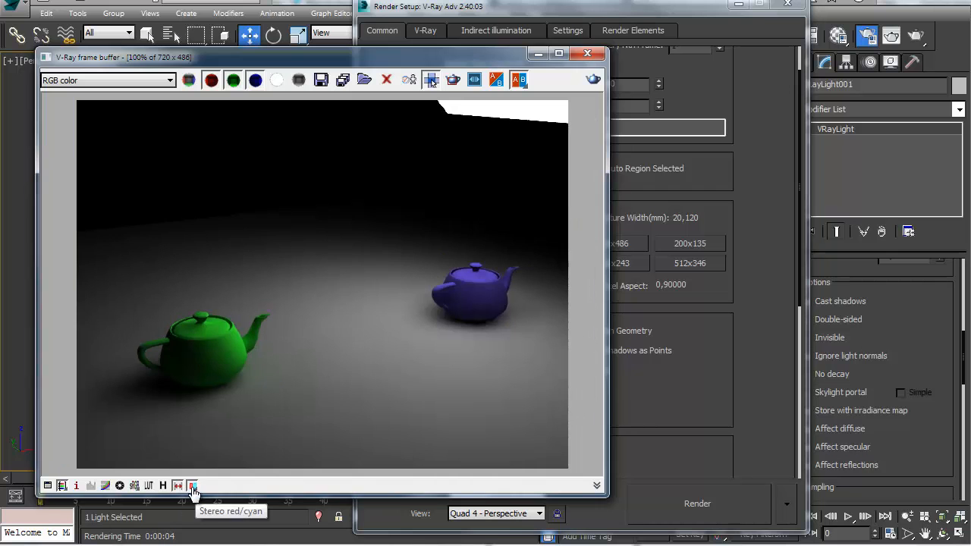
# Preview the render in stereo red/cyan mode and return to the normal display
pyautogui.click(193, 486)
pyautogui.click(193, 486)
pyautogui.click(193, 486)
pyautogui.click(193, 487)
pyautogui.click(193, 487)
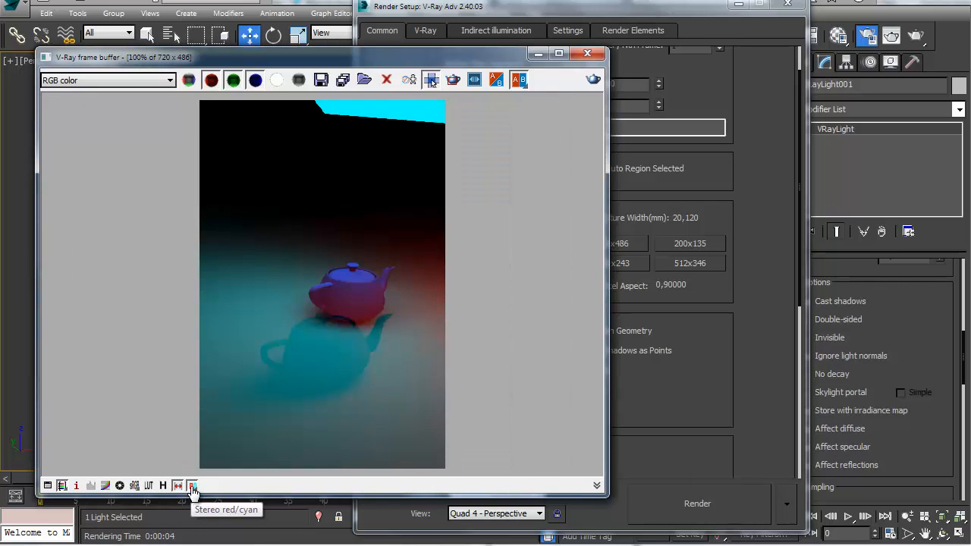
pyautogui.click(193, 486)
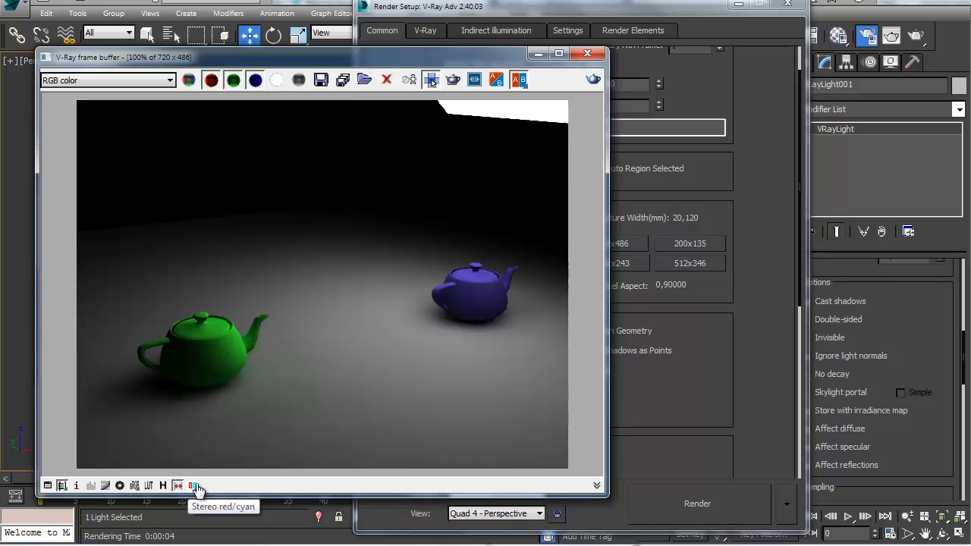
# View the available stereo modes and compare the red/cyan view with the normal display again
pyautogui.moveTo(192, 486); pyautogui.dragTo(193, 471)
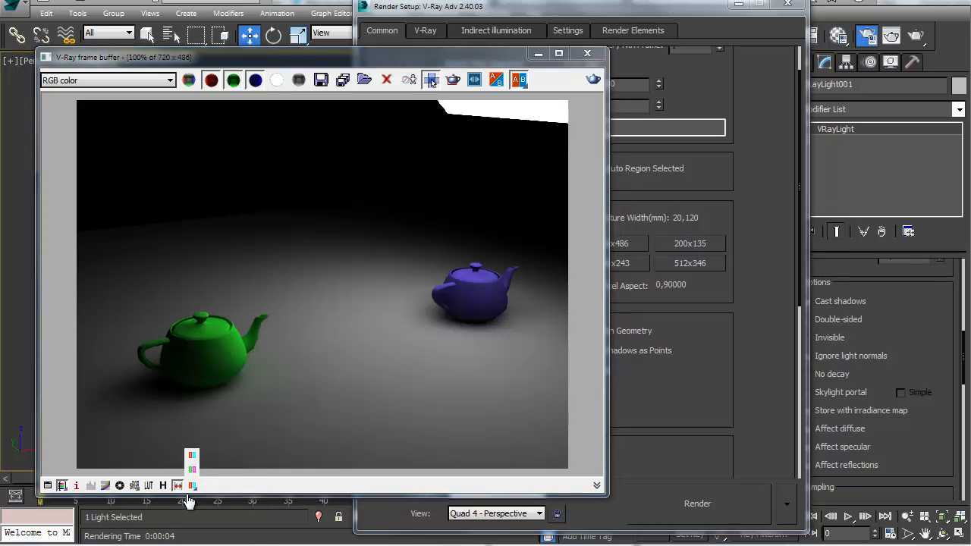
pyautogui.click(193, 489)
pyautogui.click(194, 489)
pyautogui.click(193, 489)
pyautogui.click(193, 489)
pyautogui.click(193, 489)
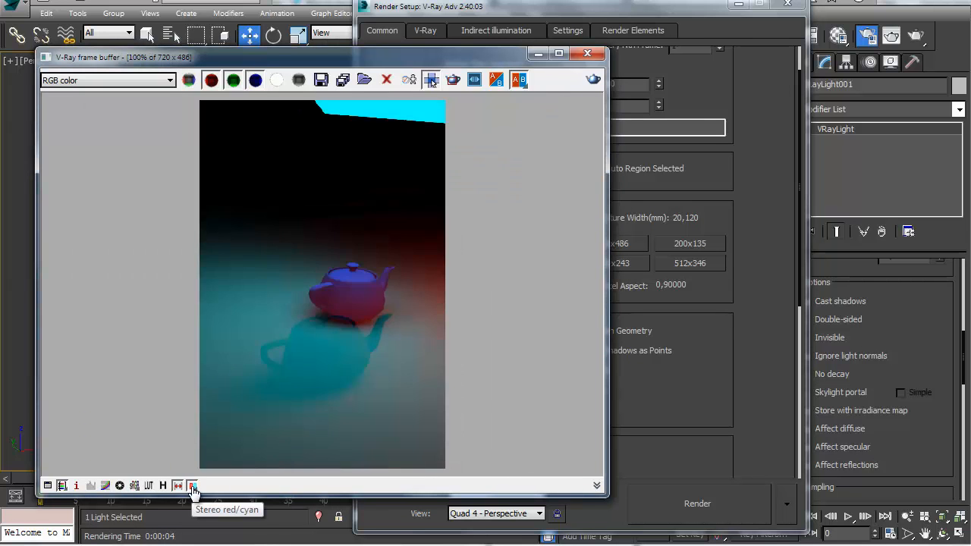
pyautogui.click(191, 486)
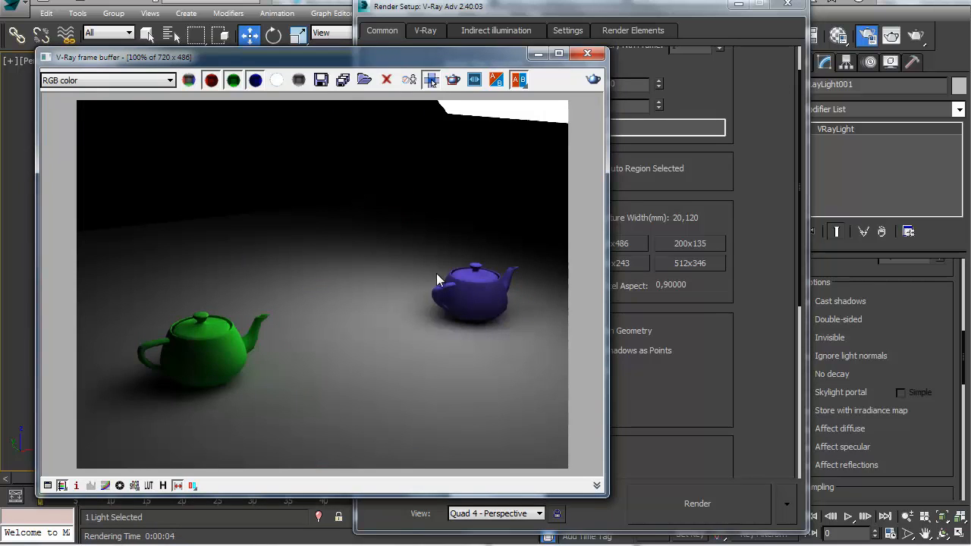
pyautogui.click(193, 487)
pyautogui.click(193, 488)
pyautogui.click(193, 488)
pyautogui.click(192, 488)
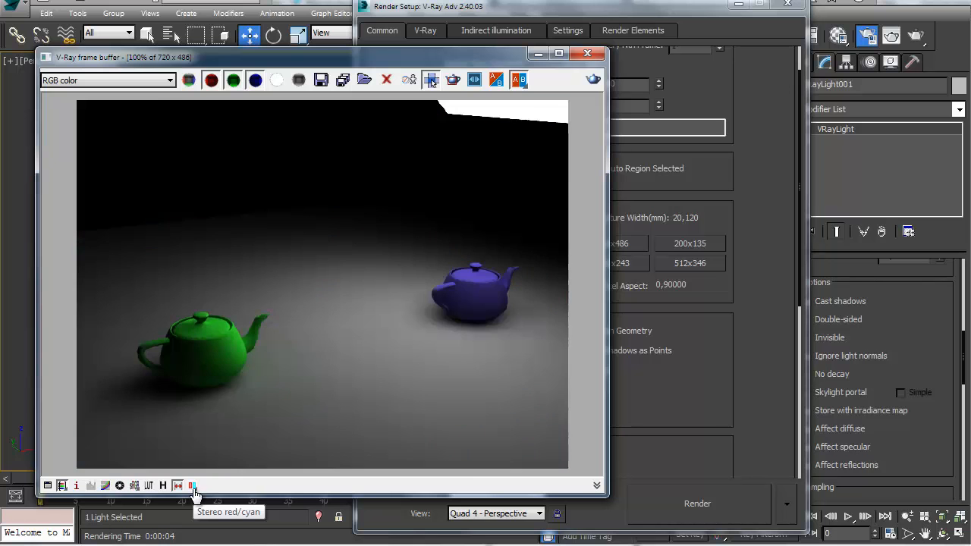
# Show the frame stamp controls, check the matching V-Ray settings in the render setup, and apply the stamp to the image
pyautogui.click(596, 488)
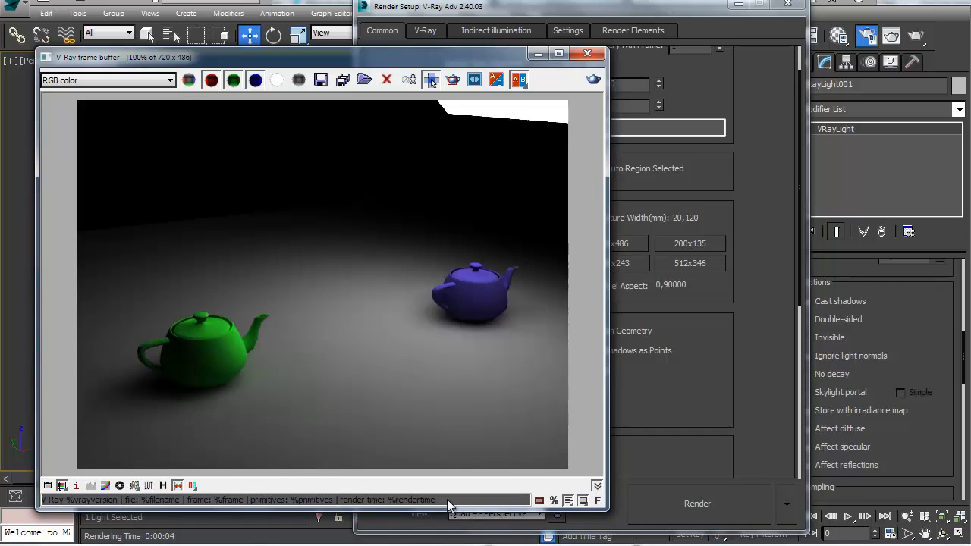
pyautogui.click(565, 32)
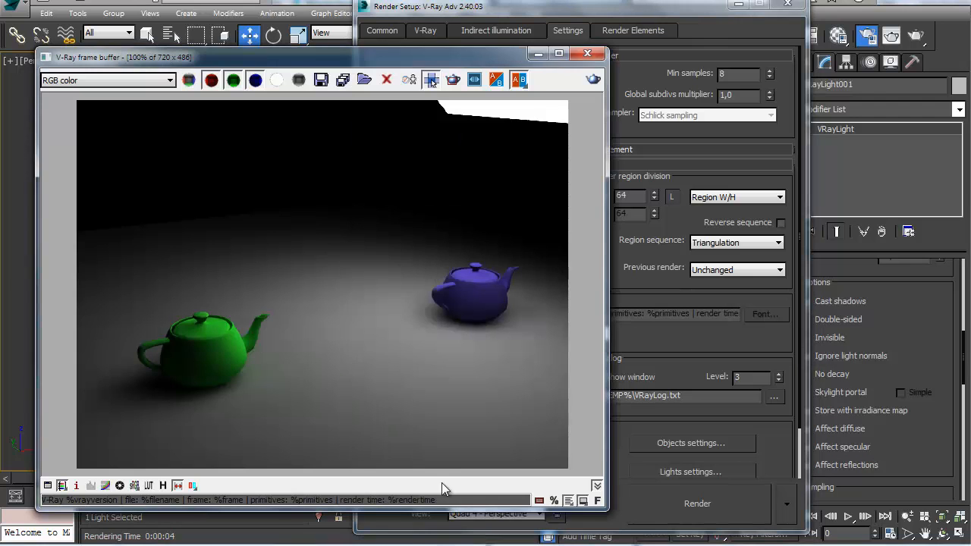
pyautogui.click(540, 501)
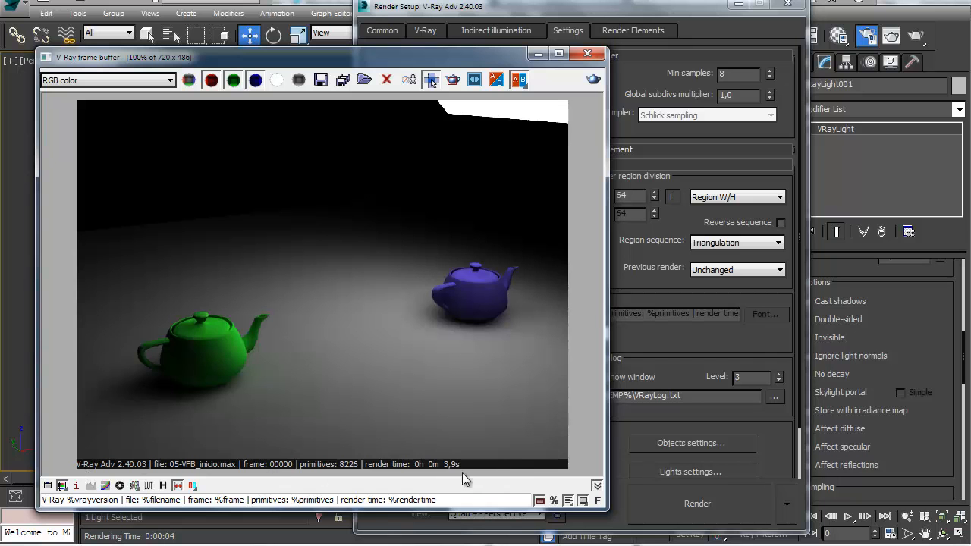
# Open and enlarge the stamp variables list, then append the %ram variable to the stamp text after a "|" separator
pyautogui.click(554, 501)
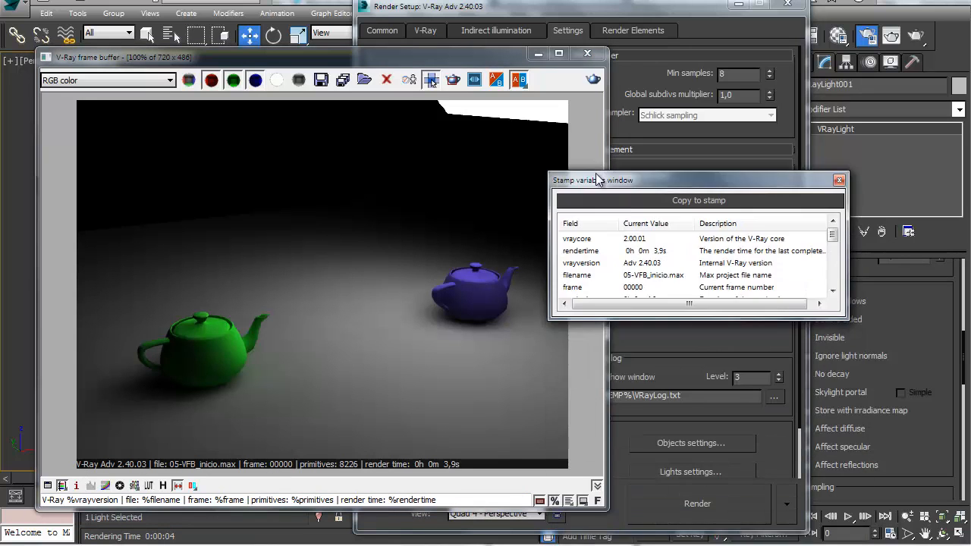
pyautogui.moveTo(799, 320); pyautogui.dragTo(793, 478)
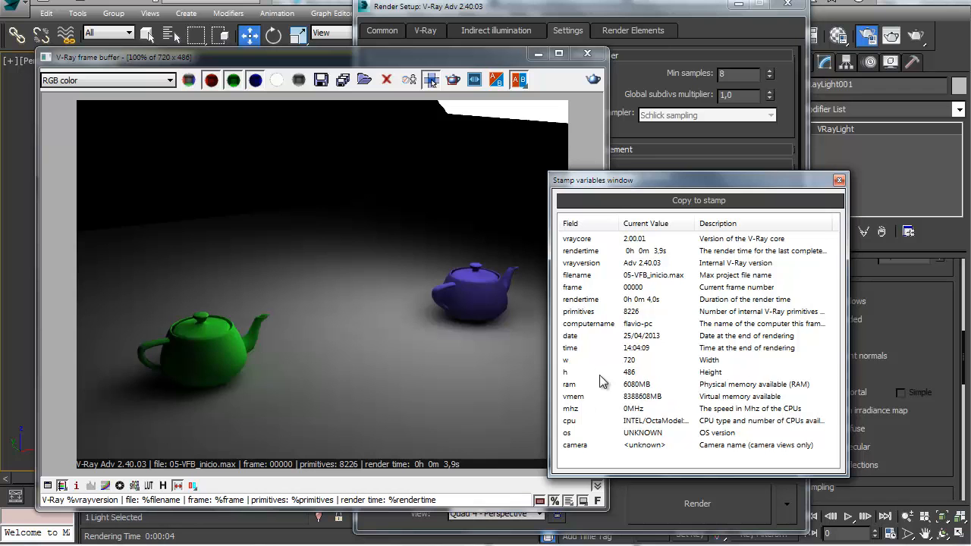
pyautogui.click(652, 385)
pyautogui.click(472, 499)
pyautogui.write('%ram')
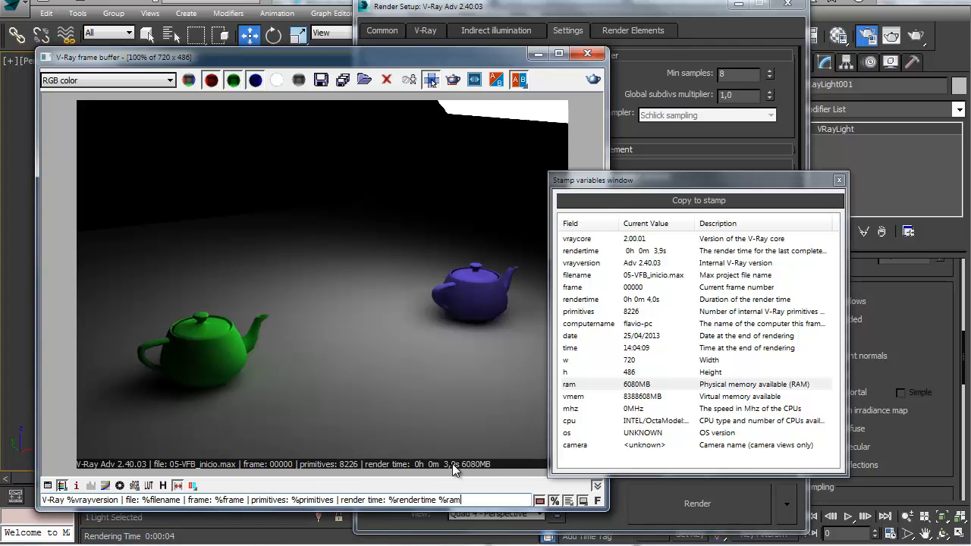
pyautogui.write('/')
pyautogui.press('BackSpace')
pyautogui.write('-')
# Replace "file: %filename" in the stamp text with "CursoVRAY 3D1"
pyautogui.moveTo(146, 501); pyautogui.dragTo(180, 501)
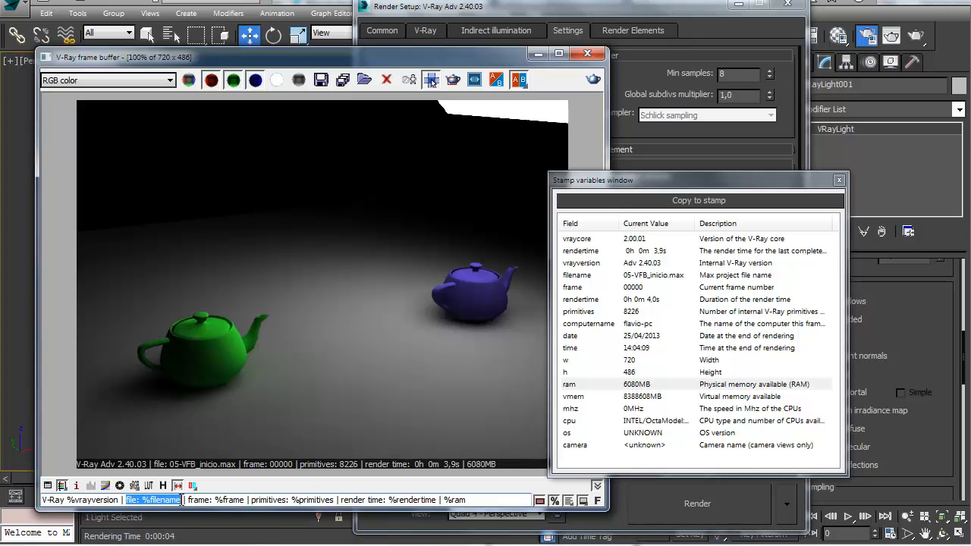
pyautogui.write('CursoVRAY')
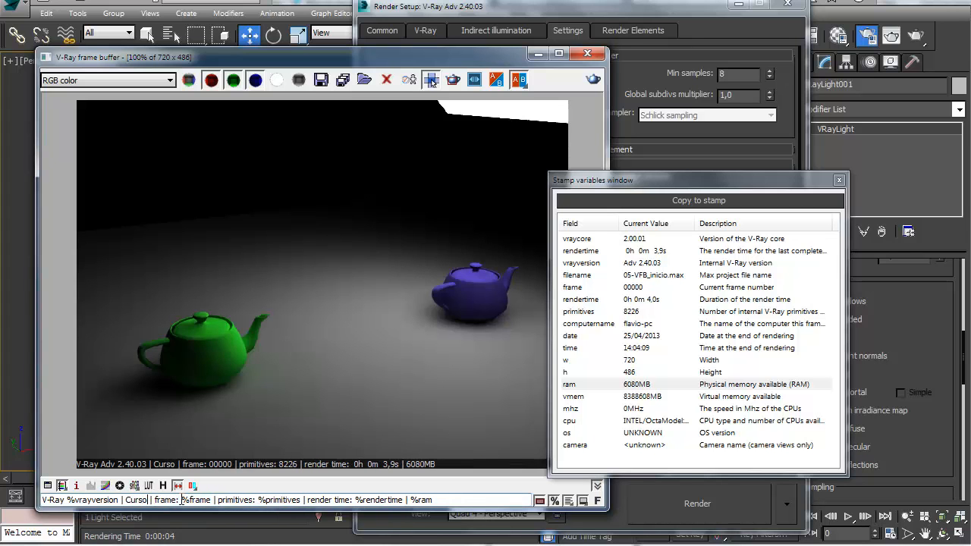
pyautogui.press('BackSpace')
pyautogui.press('BackSpace')
pyautogui.press('BackSpace')
pyautogui.write('Ray 3d')
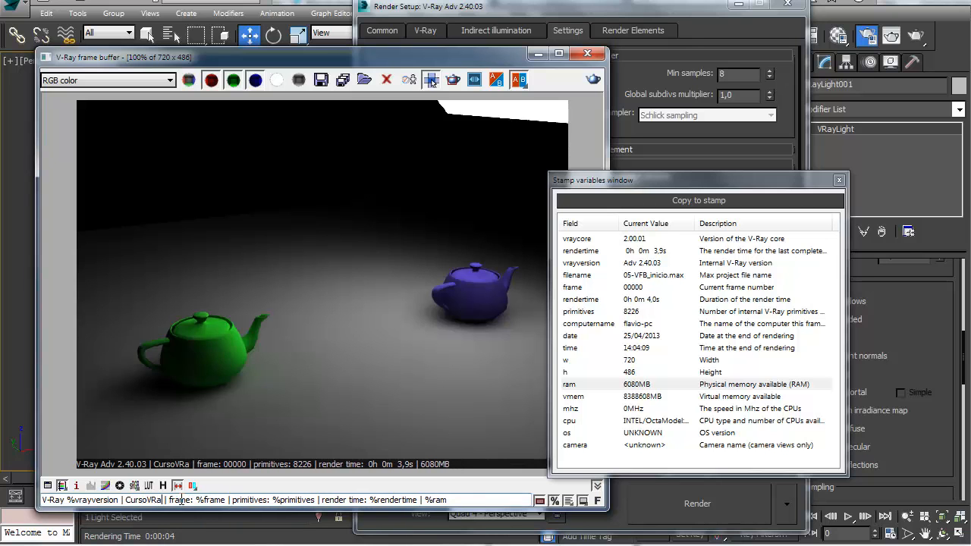
pyautogui.press('BackSpace')
pyautogui.write('D1')
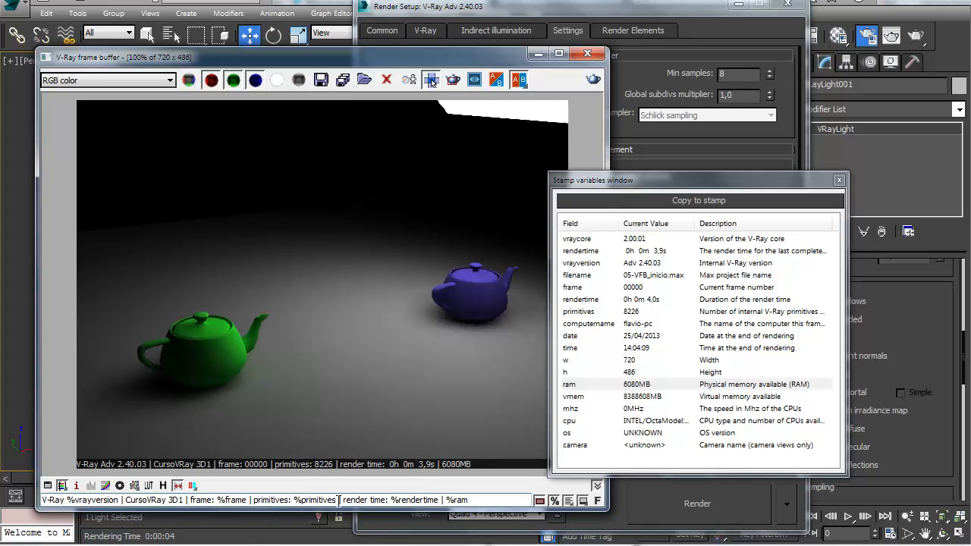
# Remove the primitives entry from the stamp text and append "- GI ligado, luz com store with irradiance"
pyautogui.moveTo(341, 500); pyautogui.dragTo(255, 503)
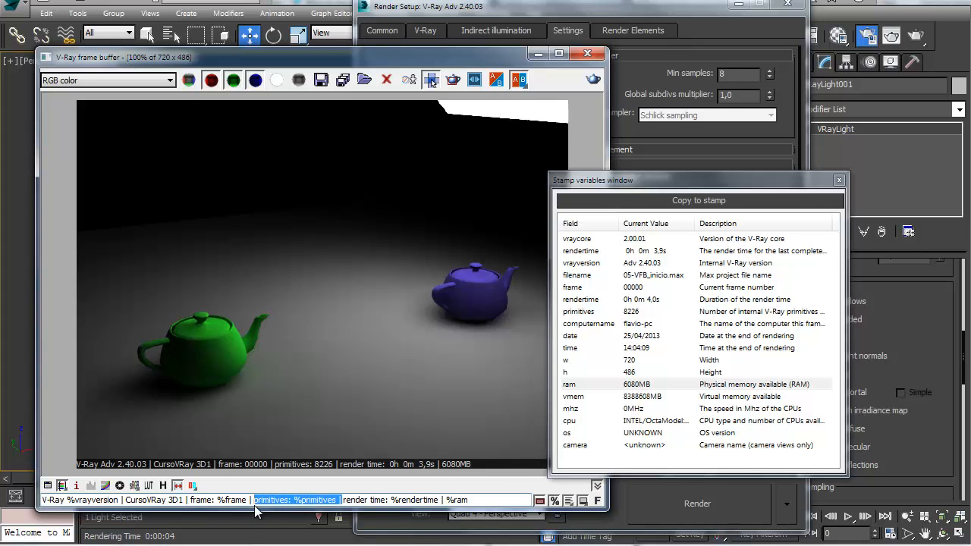
pyautogui.press('BackSpace')
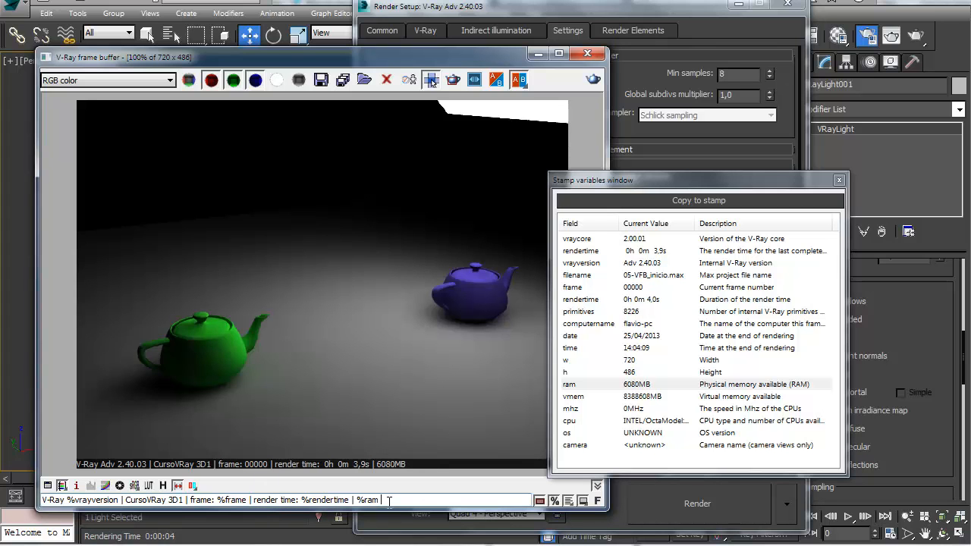
pyautogui.write('ligado, luz com store')
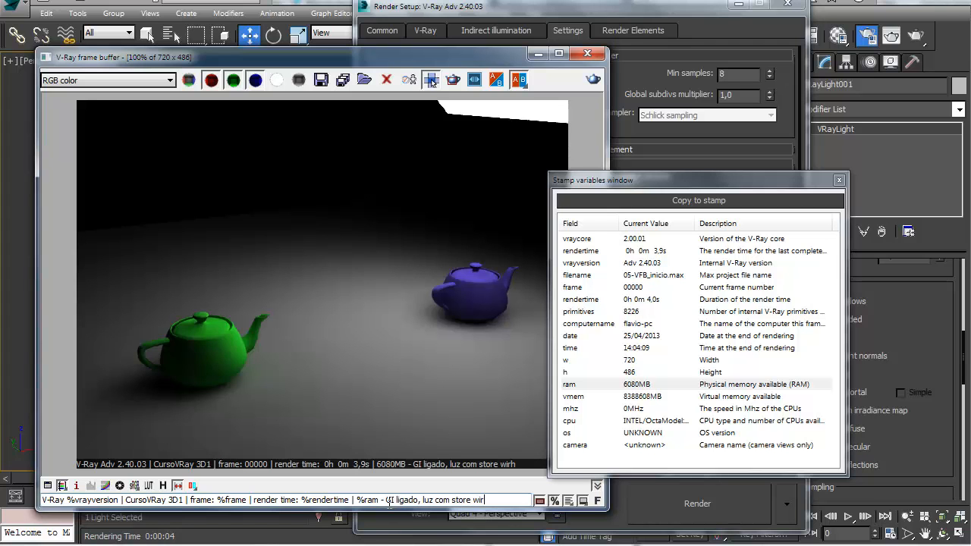
pyautogui.write(' with irradiance')
# Open the render history and load the 640x480 3,4s, 720x486 3,9s and 640x480 11,3s renders in turn
pyautogui.click(163, 486)
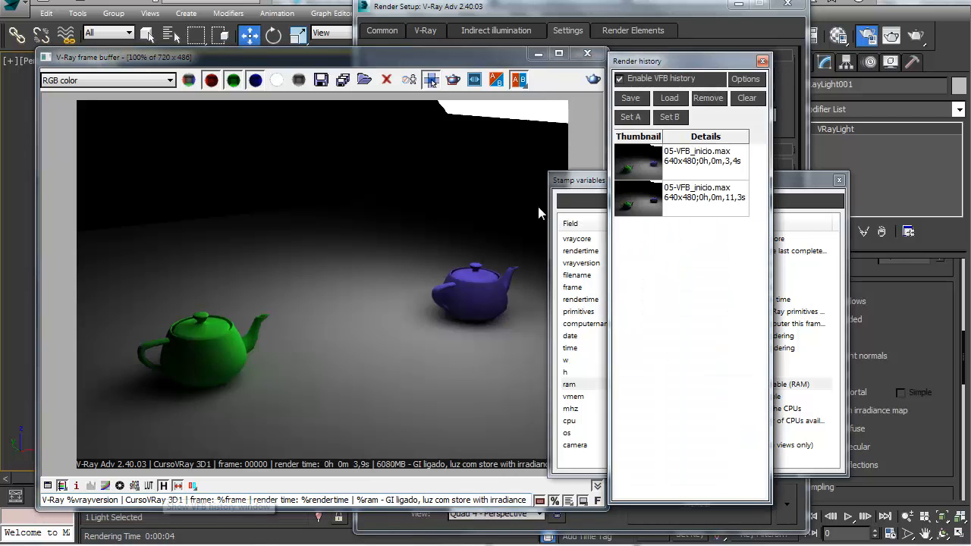
pyautogui.click(691, 164)
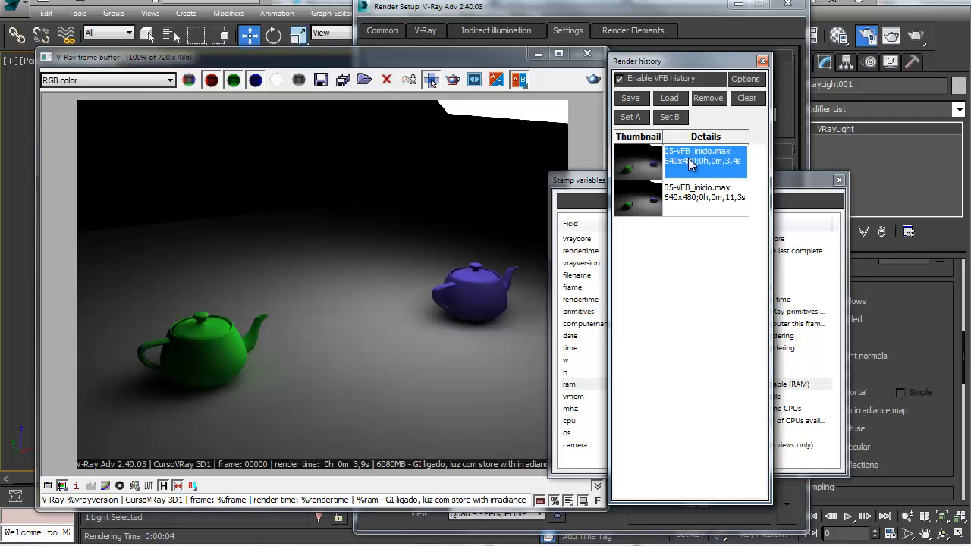
pyautogui.click(669, 98)
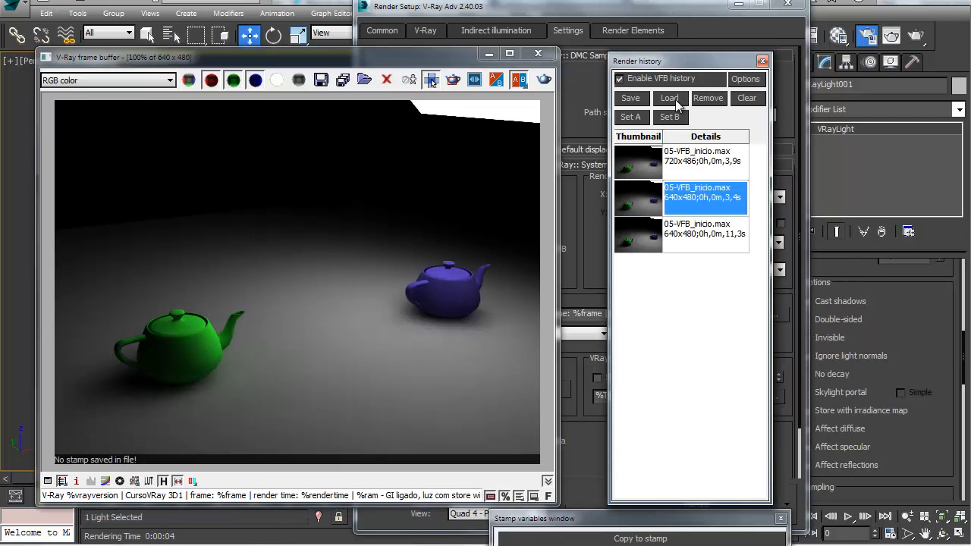
pyautogui.click(677, 162)
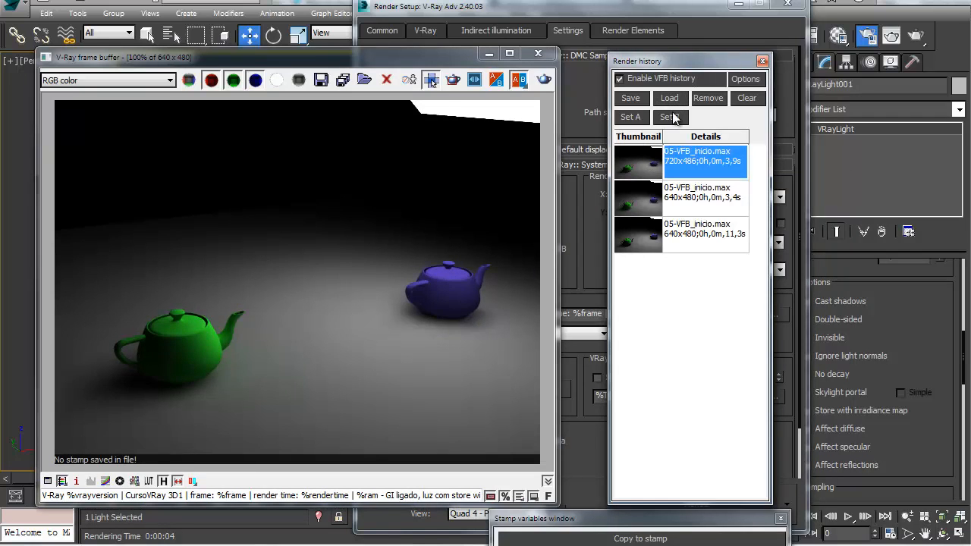
pyautogui.click(673, 105)
pyautogui.doubleClick(658, 237)
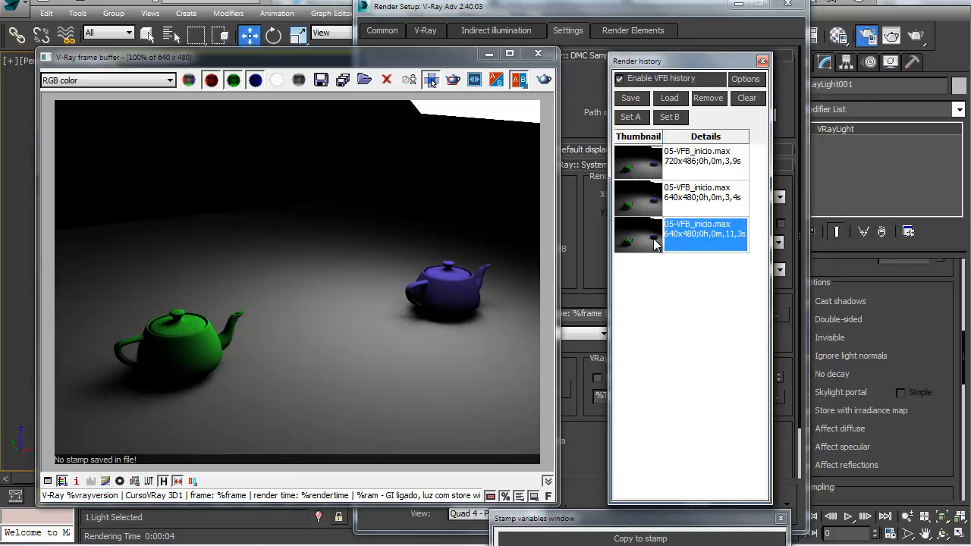
# Replace the stamp text after "GI" with "desligado" while the 11,3s history render is loaded
pyautogui.click(451, 498)
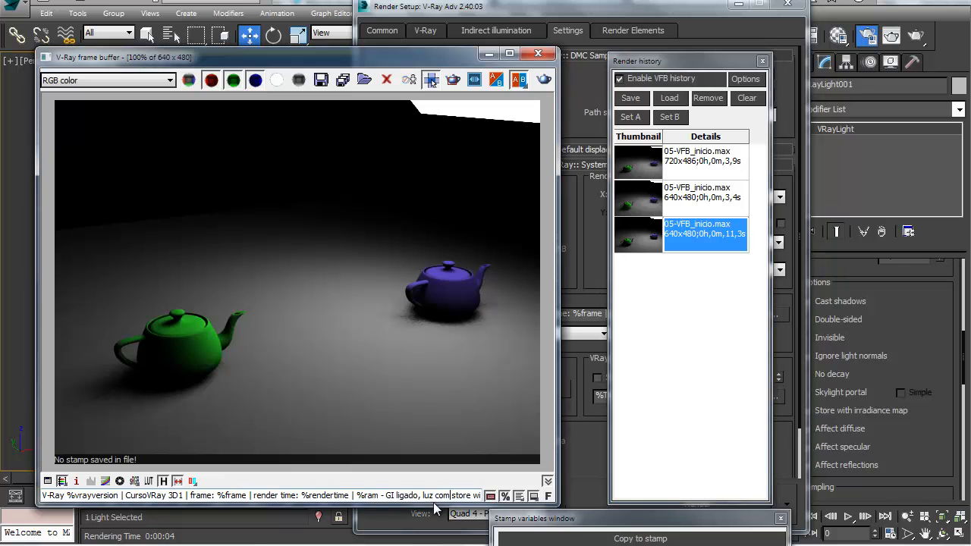
pyautogui.moveTo(405, 497); pyautogui.dragTo(532, 500)
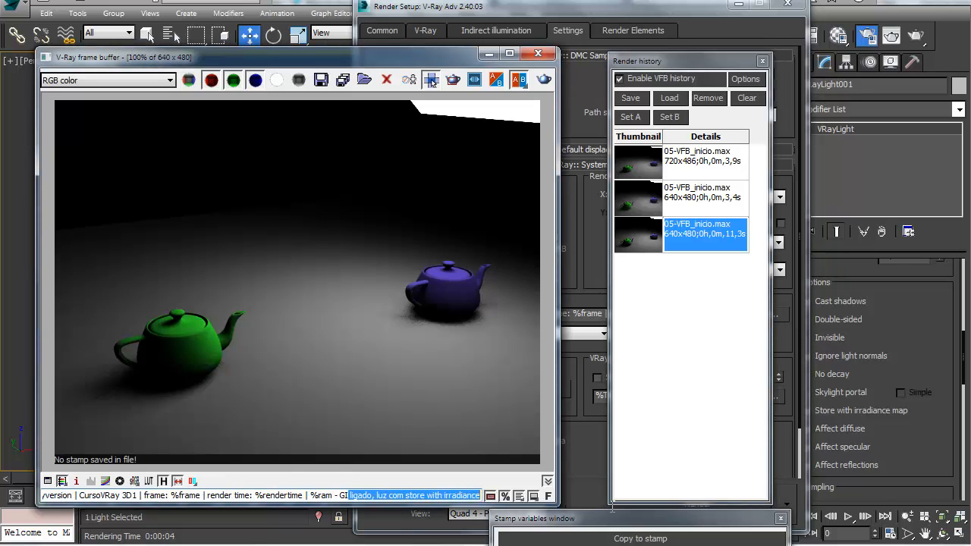
pyautogui.press('Delete')
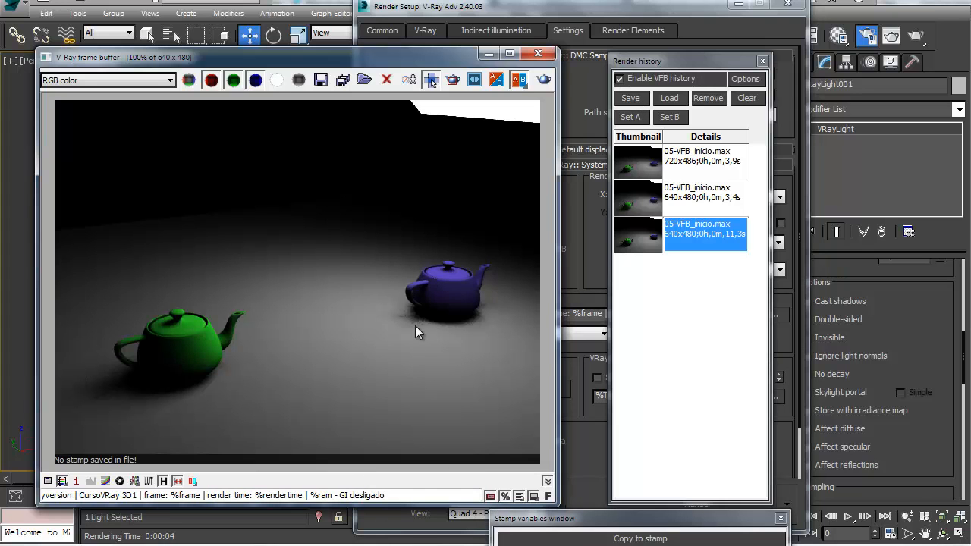
# Compare the stamps of the 720x486 and 11,3s history renders, then disable VFB history and close its window
pyautogui.doubleClick(685, 162)
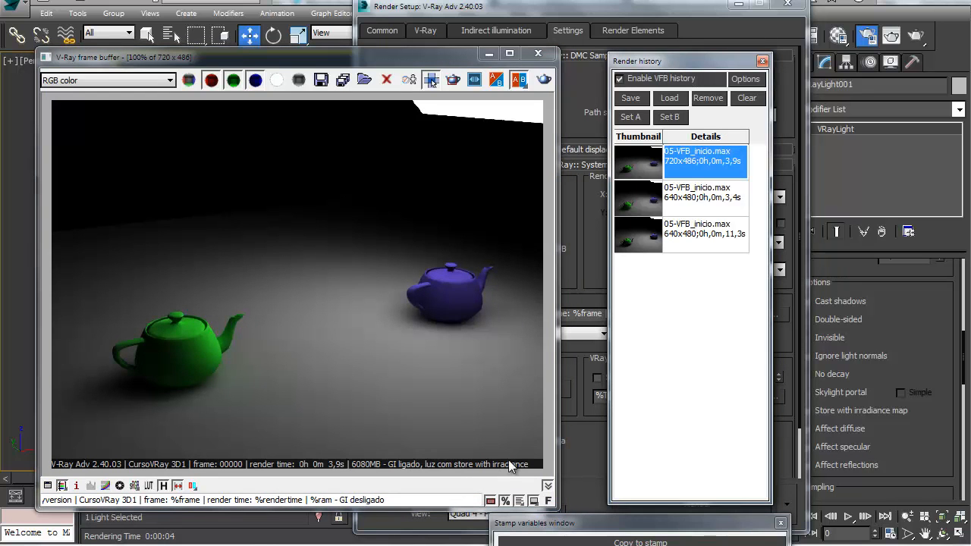
pyautogui.doubleClick(669, 242)
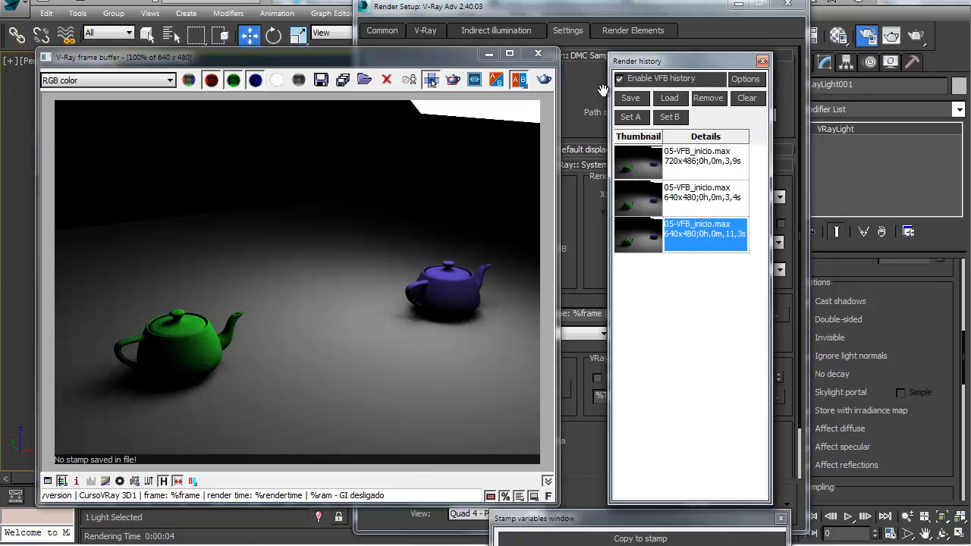
pyautogui.click(634, 80)
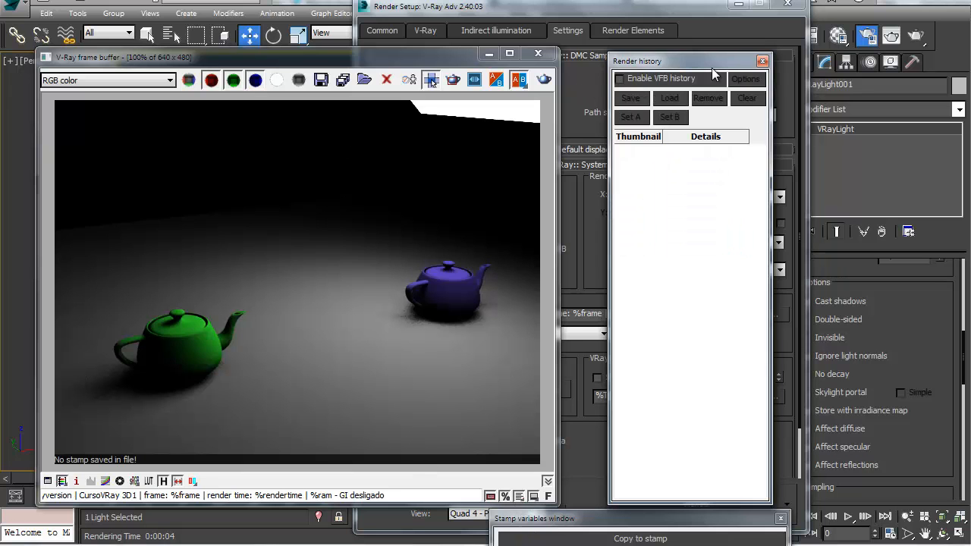
pyautogui.click(762, 61)
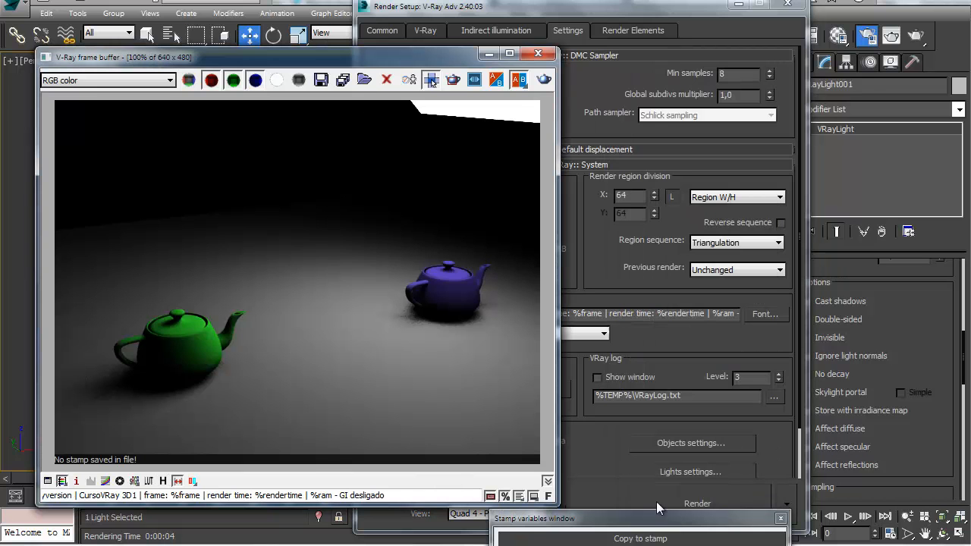
# Switch off global illumination in the render setup's indirect illumination settings
pyautogui.click(610, 64)
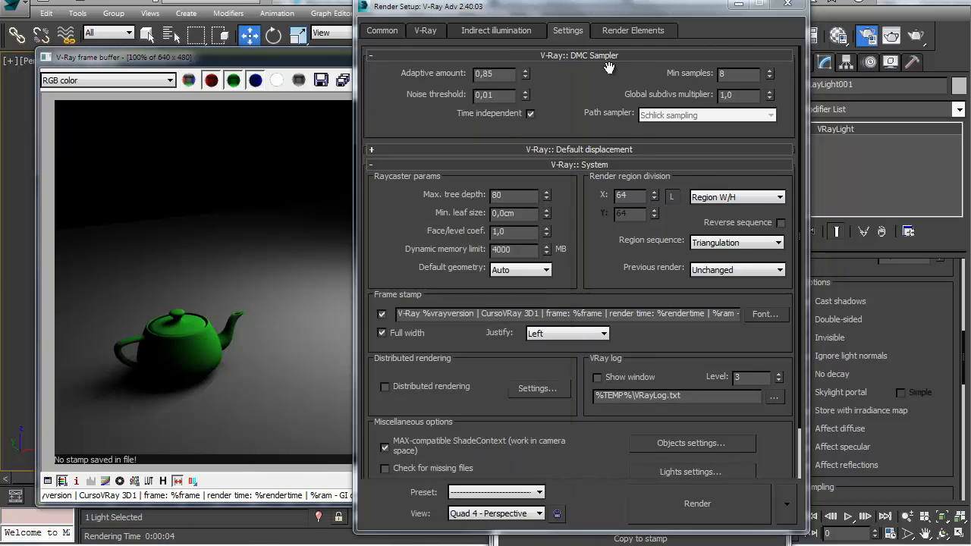
pyautogui.click(467, 36)
pyautogui.click(379, 77)
pyautogui.click(379, 76)
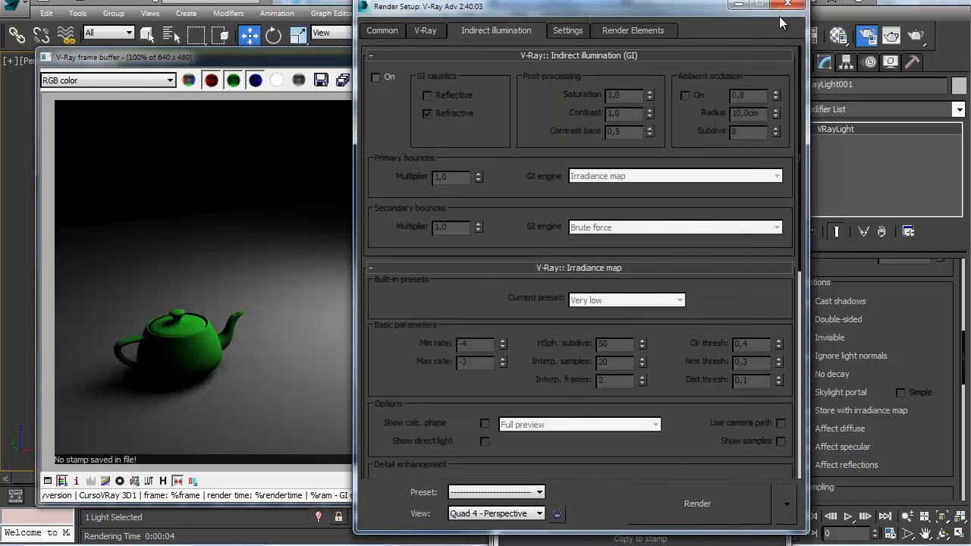
# Set the output size to Custom at 640x480 and render the perspective view
pyautogui.click(383, 30)
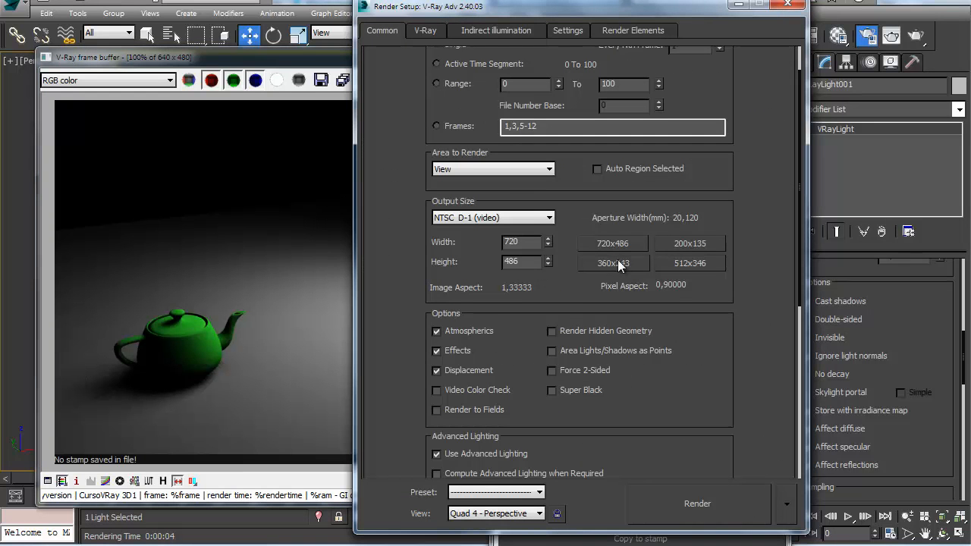
pyautogui.click(533, 217)
pyautogui.click(491, 241)
pyautogui.click(478, 218)
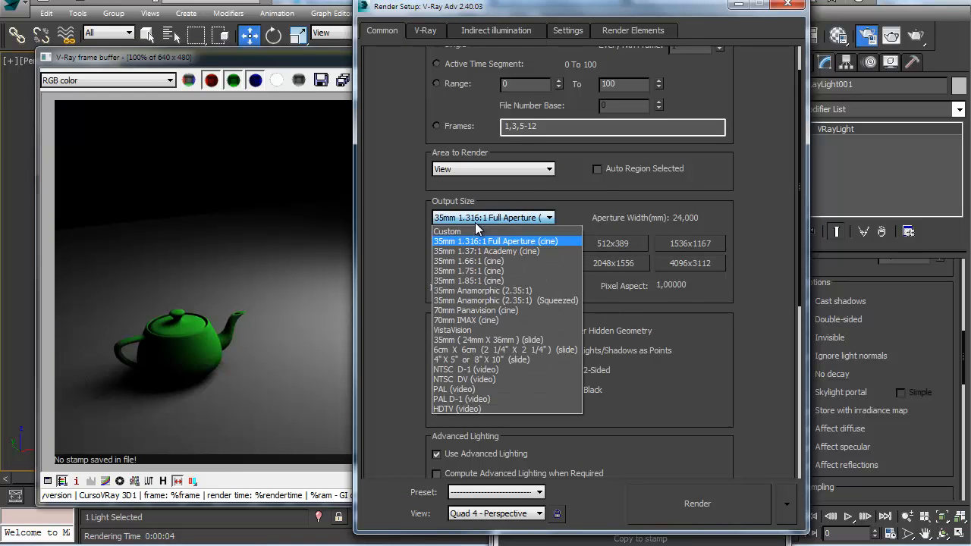
pyautogui.click(477, 231)
pyautogui.click(613, 263)
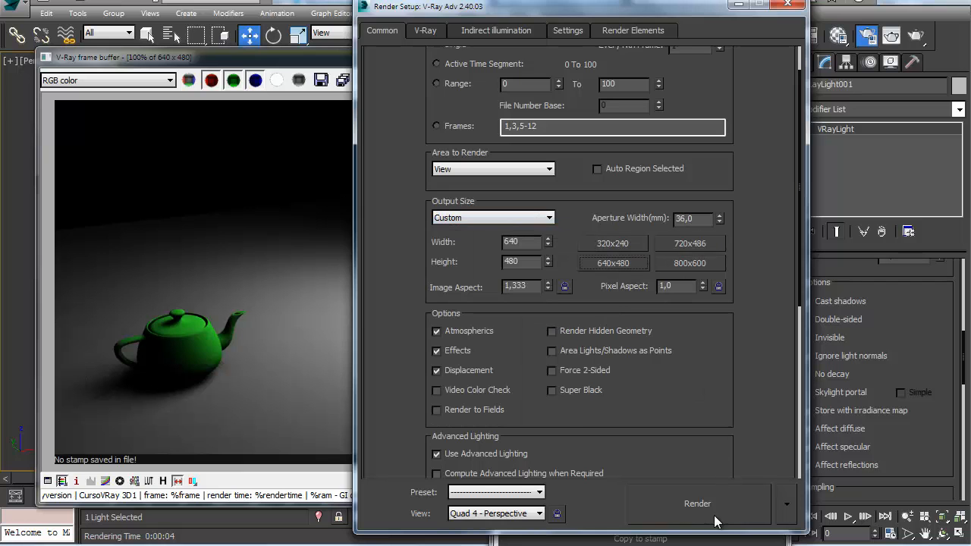
pyautogui.click(710, 504)
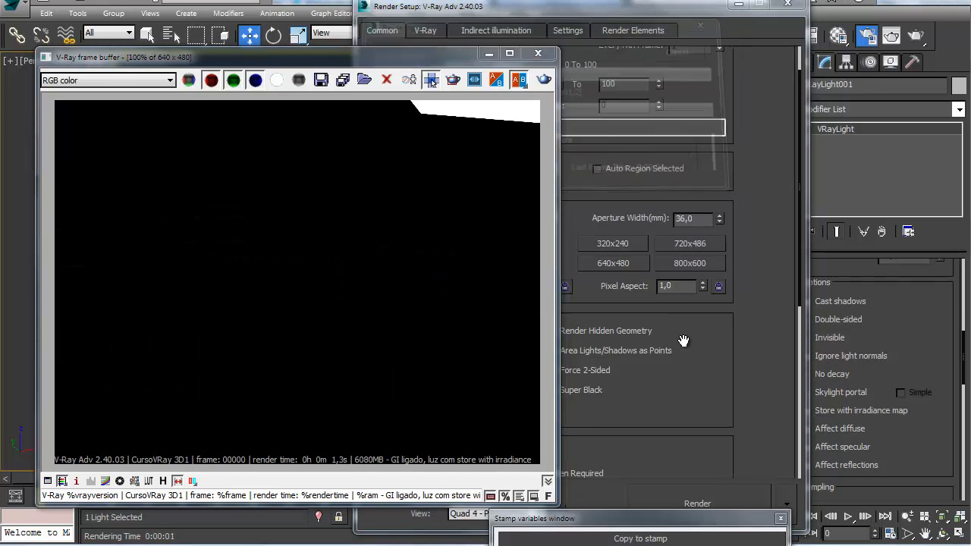
# Close the render windows, disable Store with irradiance map on the selected V-Ray light, and render the scene again
pyautogui.click(787, 4)
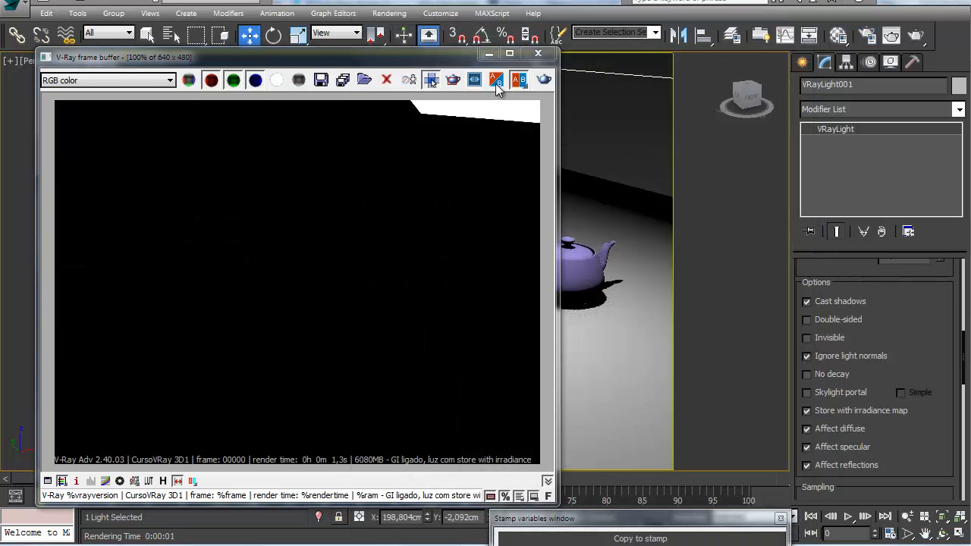
pyautogui.click(538, 53)
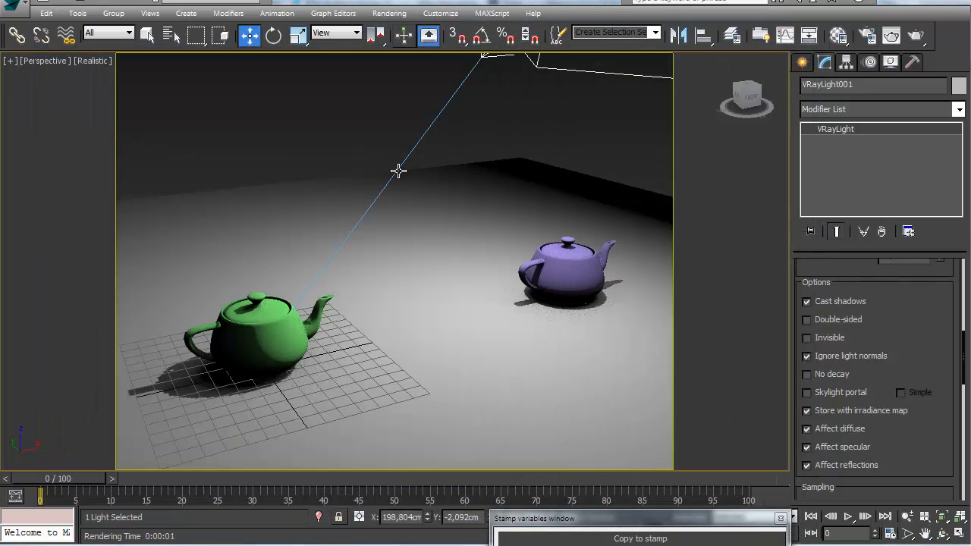
pyautogui.click(829, 414)
pyautogui.click(916, 35)
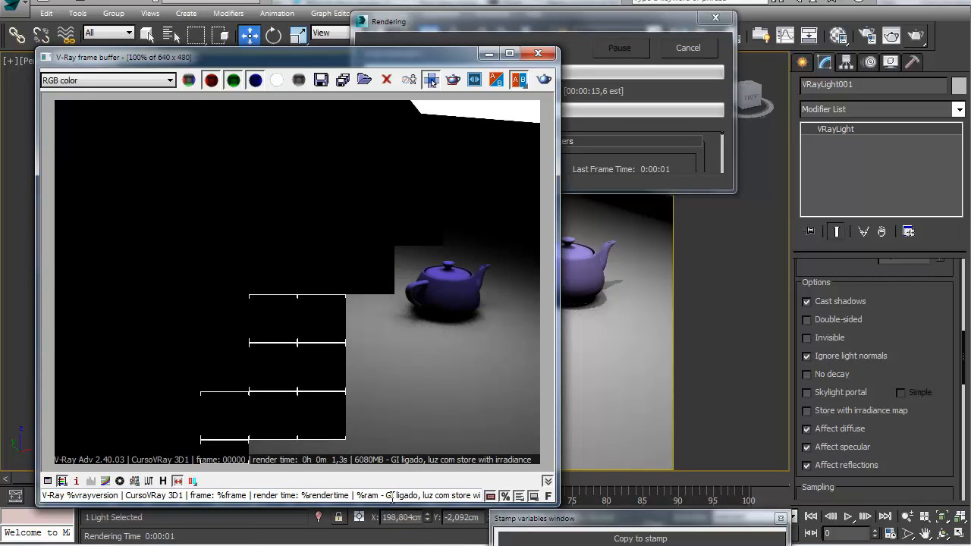
# Change the ending of the frame stamp text to "GI desligado"
pyautogui.moveTo(402, 497); pyautogui.dragTo(623, 524)
pyautogui.press('Delete')
pyautogui.write('desligado')
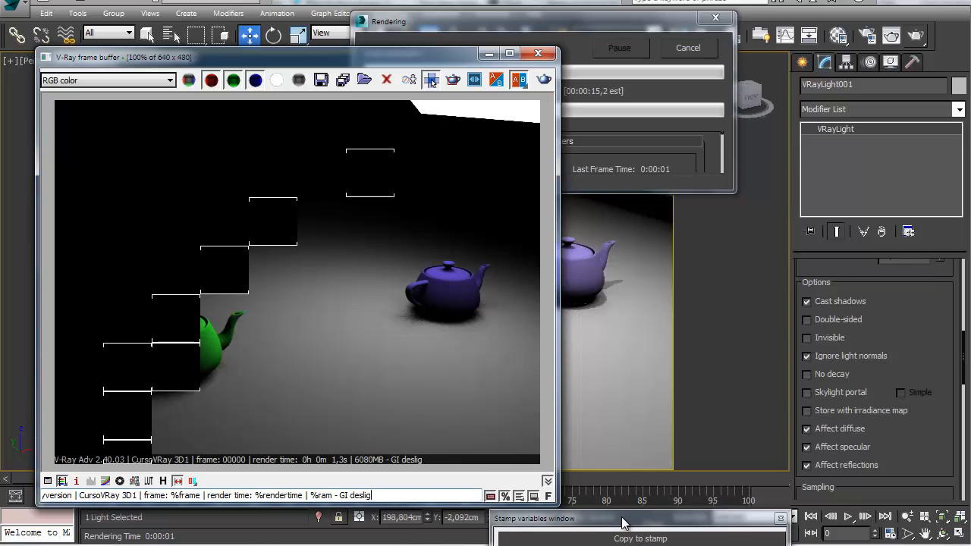
# Display the finished render in sRGB color space and reapply the frame stamp
pyautogui.click(134, 481)
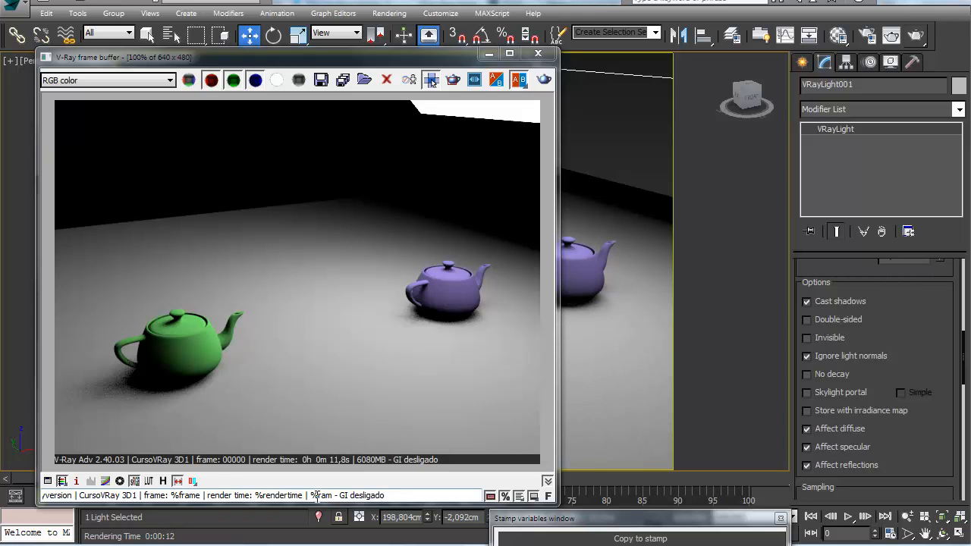
pyautogui.click(417, 497)
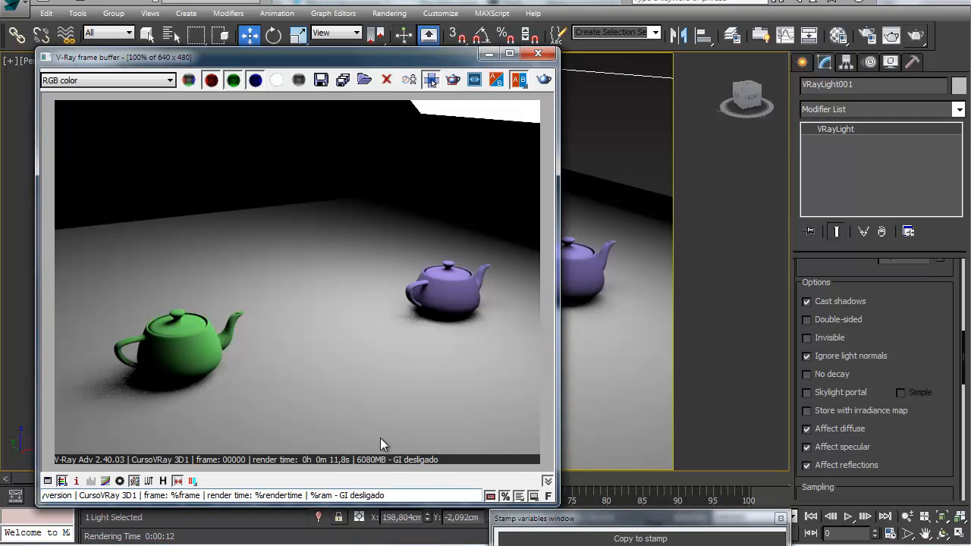
pyautogui.click(490, 497)
pyautogui.click(489, 497)
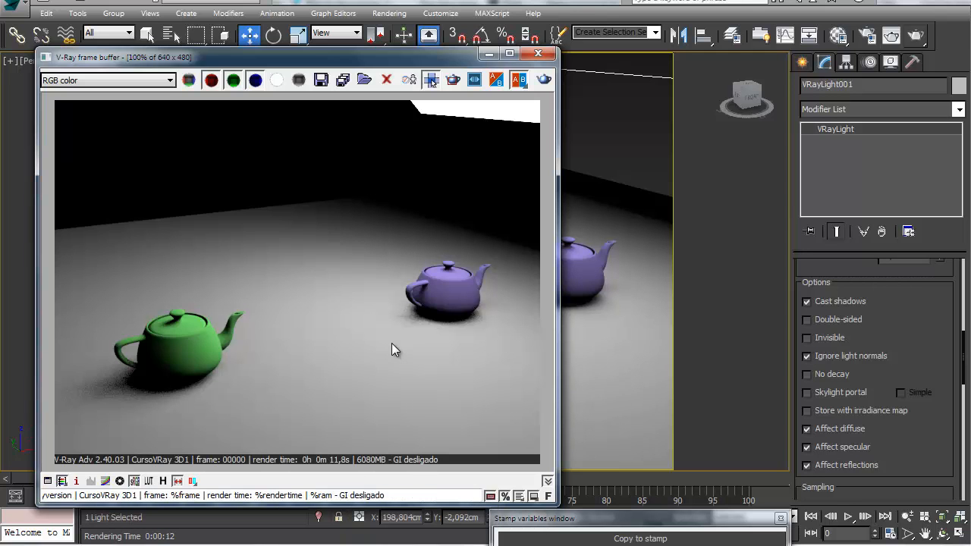
# Try the center and right alignments for the stamp text, and return it to left alignment
pyautogui.click(520, 496)
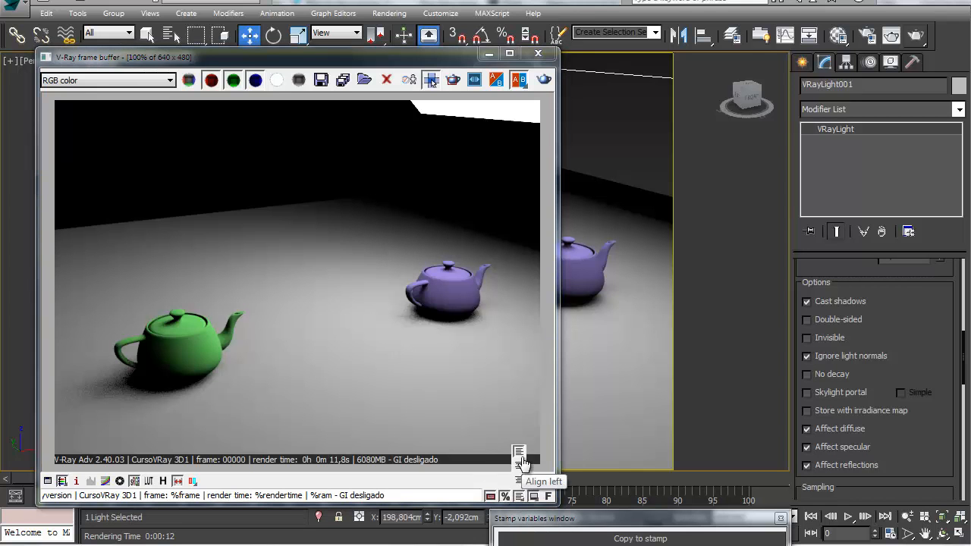
pyautogui.click(520, 466)
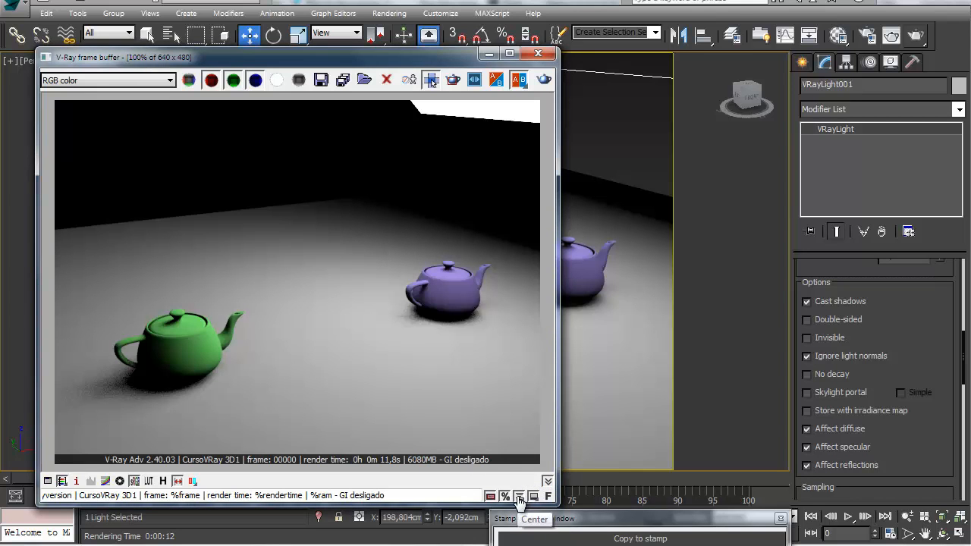
pyautogui.click(519, 496)
pyautogui.click(520, 482)
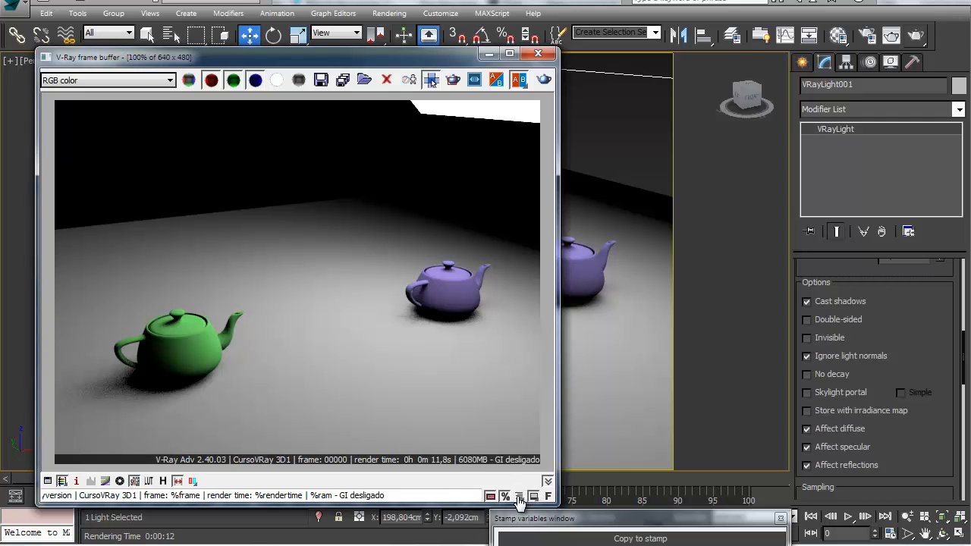
pyautogui.click(519, 497)
pyautogui.click(520, 452)
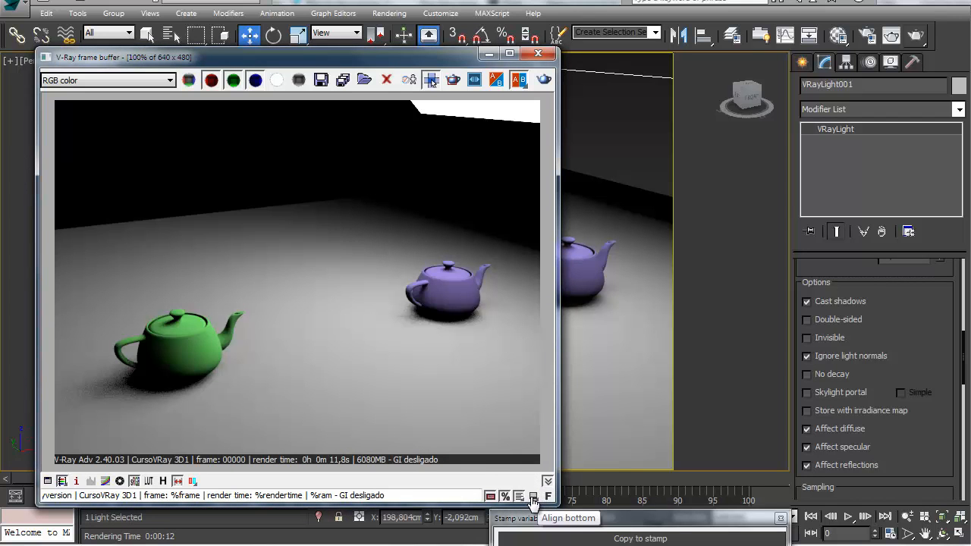
# Try aligning the stamp to the image top, restore bottom alignment, and view its font settings without changing them
pyautogui.click(534, 496)
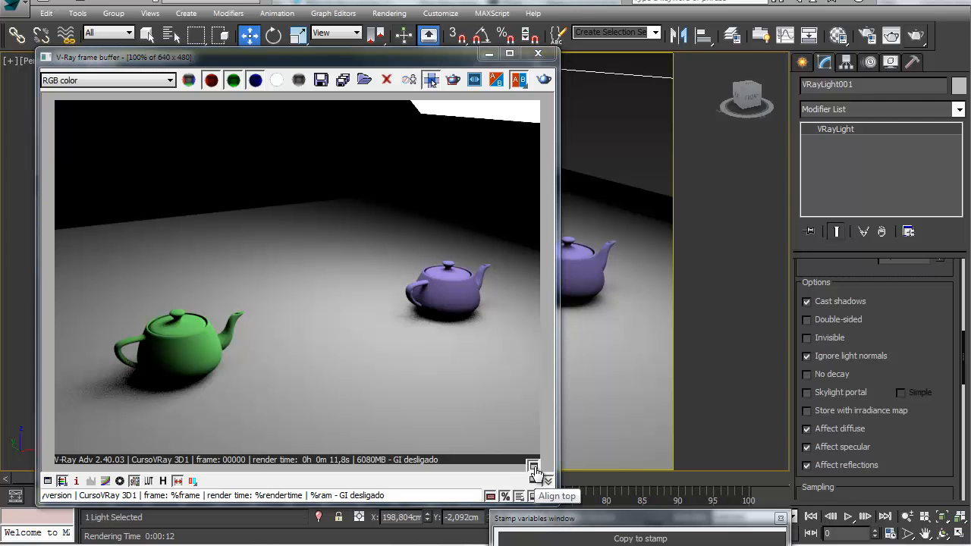
pyautogui.click(535, 467)
pyautogui.click(534, 496)
pyautogui.click(533, 481)
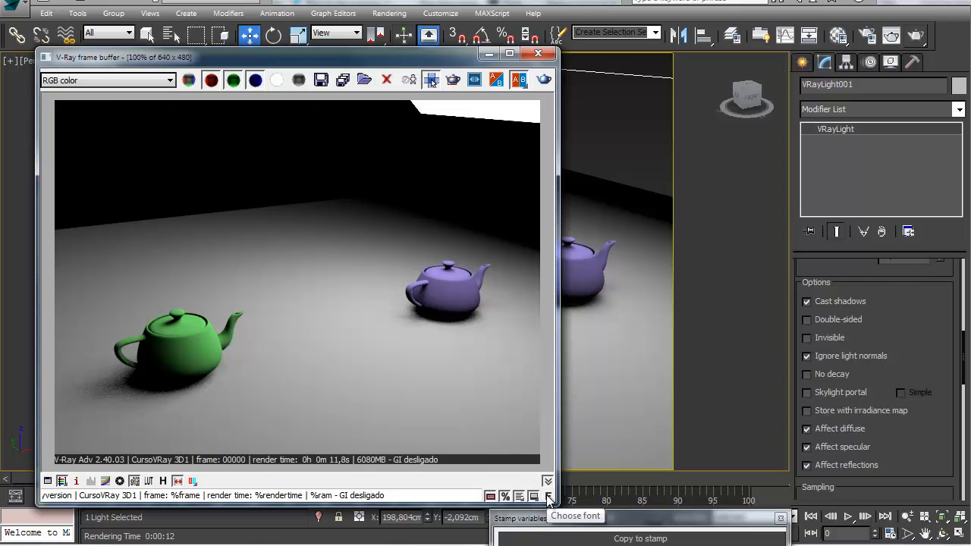
pyautogui.click(547, 497)
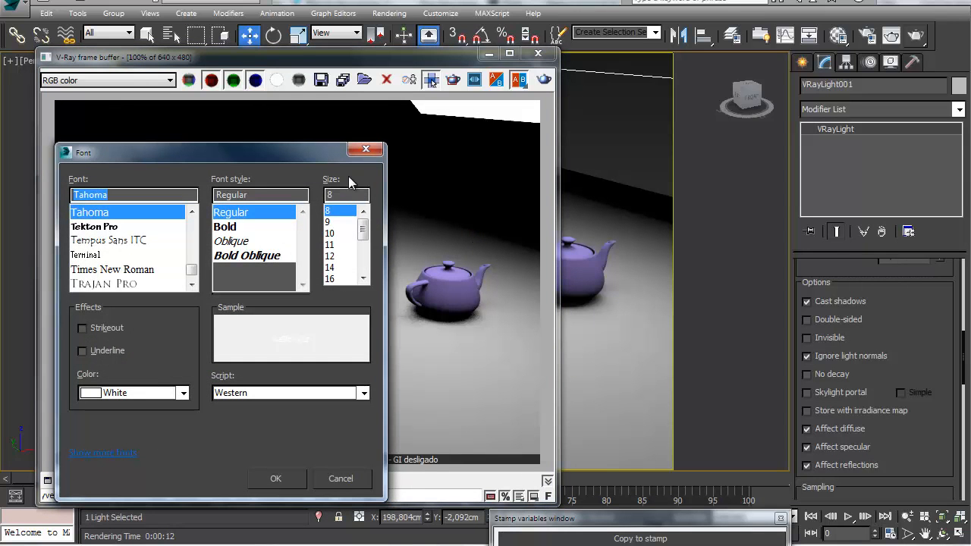
pyautogui.click(362, 479)
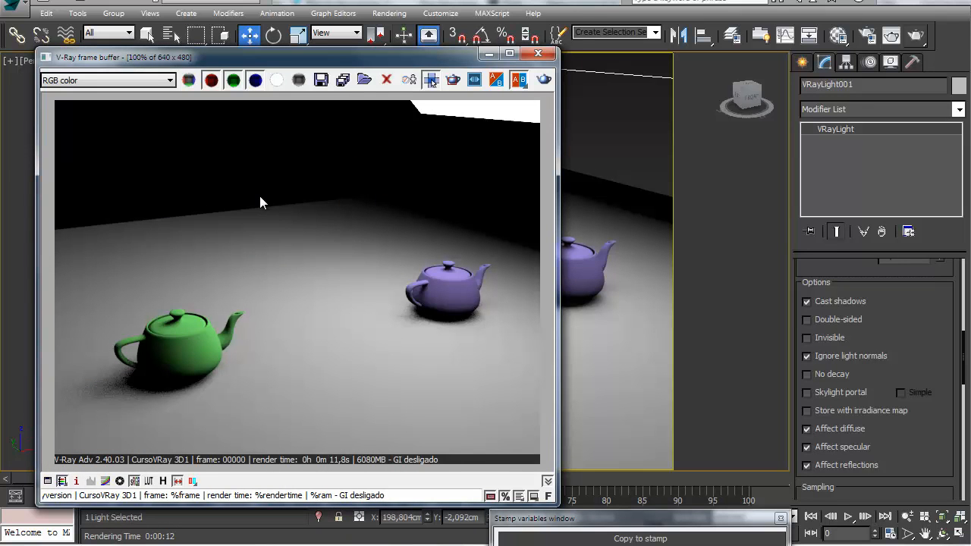
# Set the output size in the common render settings to a width of 4 and a height of 3
pyautogui.click(868, 35)
pyautogui.click(424, 32)
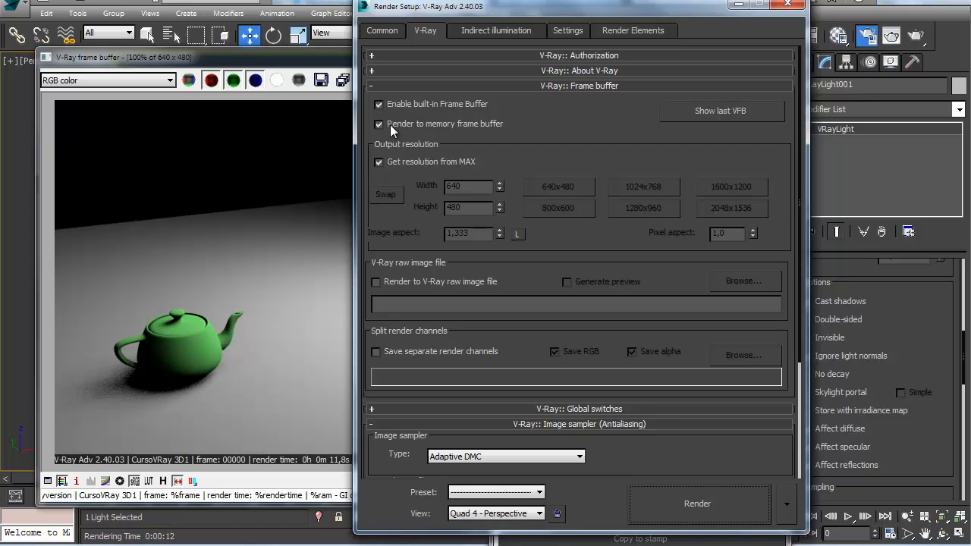
pyautogui.click(383, 30)
pyautogui.scroll(-4, 399, 202)
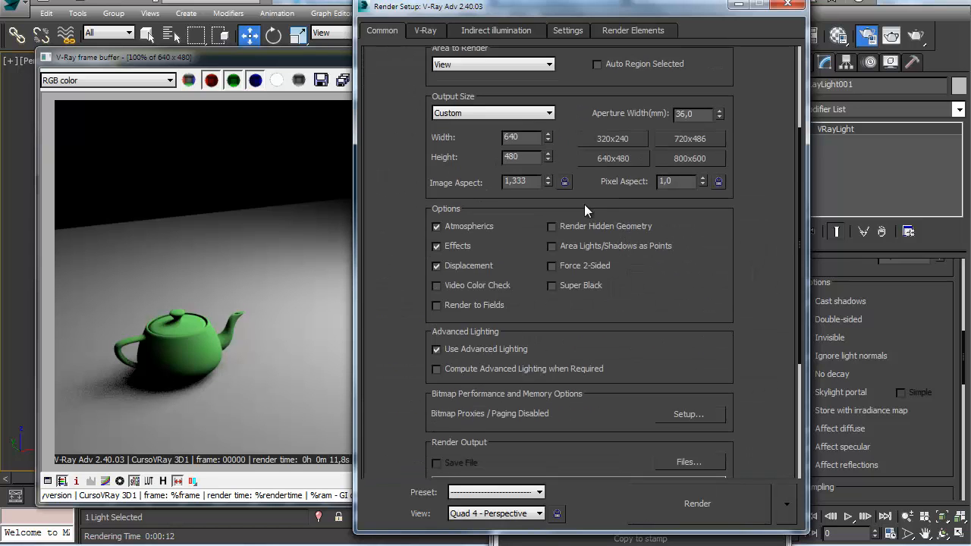
pyautogui.moveTo(525, 141); pyautogui.dragTo(433, 137)
pyautogui.moveTo(524, 137); pyautogui.dragTo(474, 133)
pyautogui.moveTo(523, 154); pyautogui.dragTo(483, 159)
pyautogui.write('3')
# Turn off getting the resolution from MAX for the V-Ray frame buffer and render the perspective view
pyautogui.click(422, 30)
pyautogui.click(397, 167)
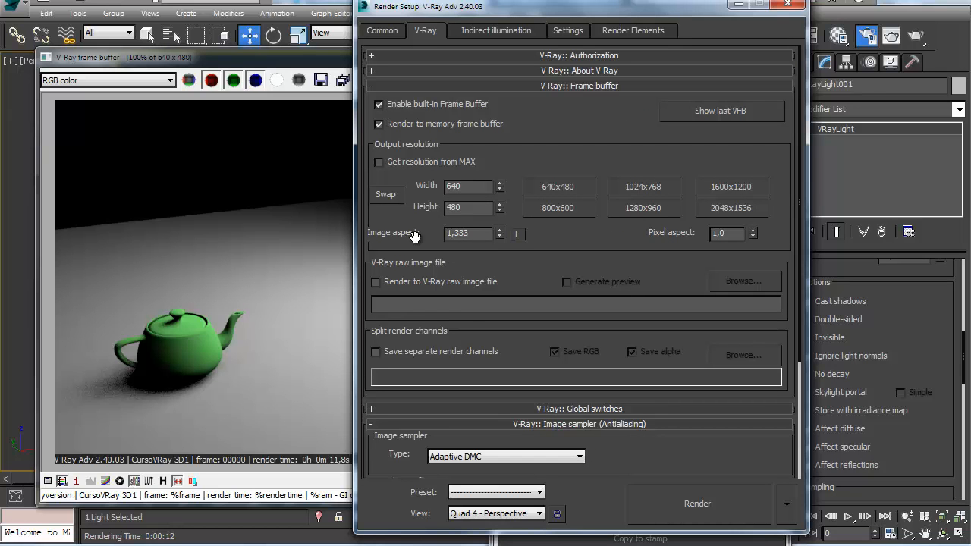
pyautogui.click(716, 498)
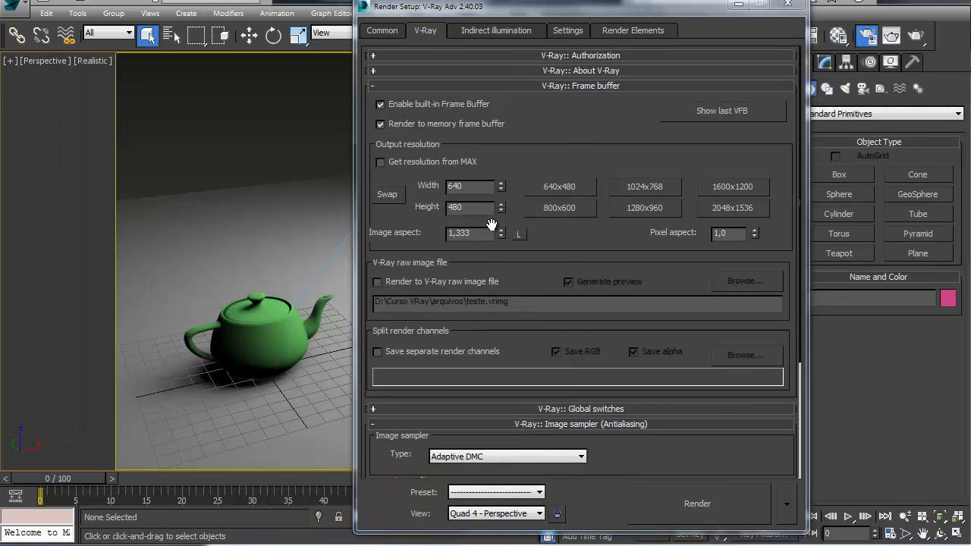
# Try rendering with the memory frame buffer disabled, cancel the render, and enable the memory frame buffer again
pyautogui.click(393, 123)
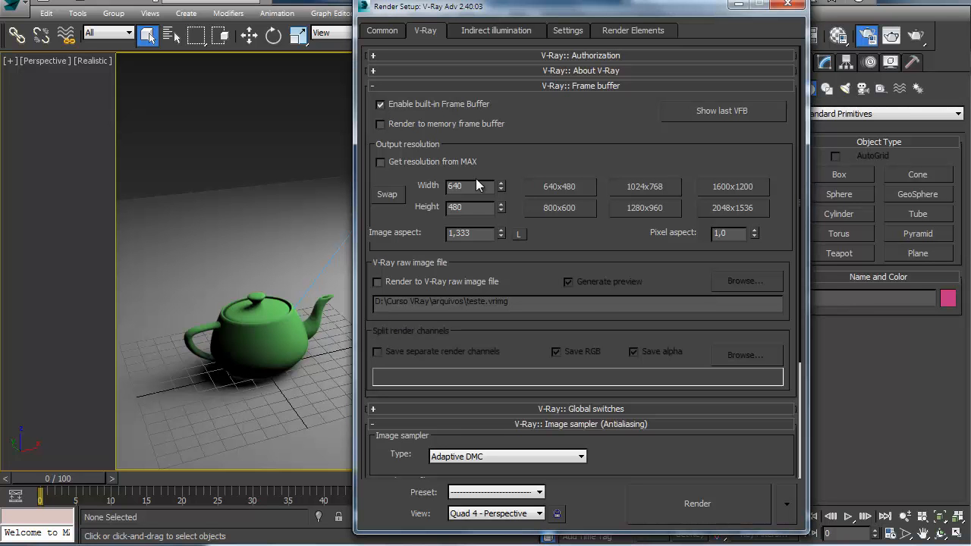
pyautogui.click(705, 503)
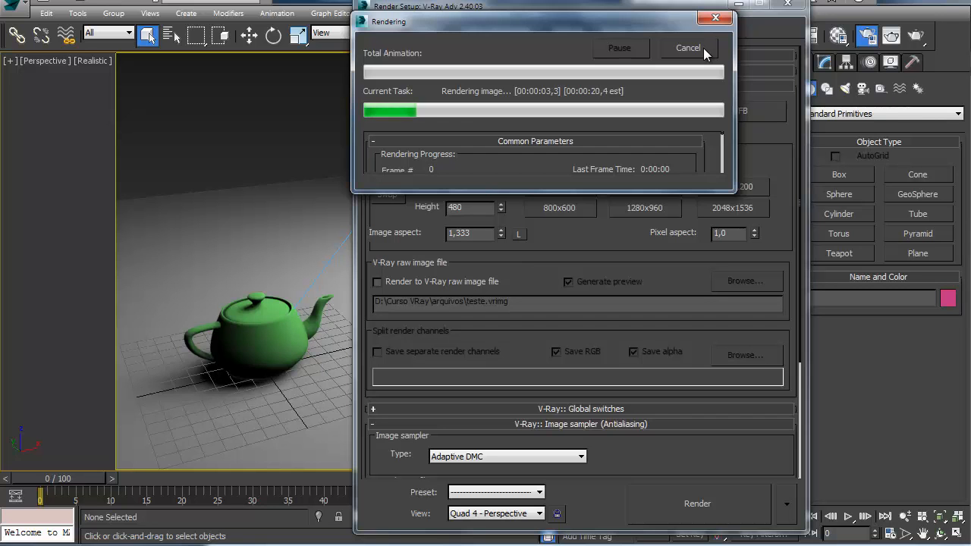
pyautogui.click(703, 48)
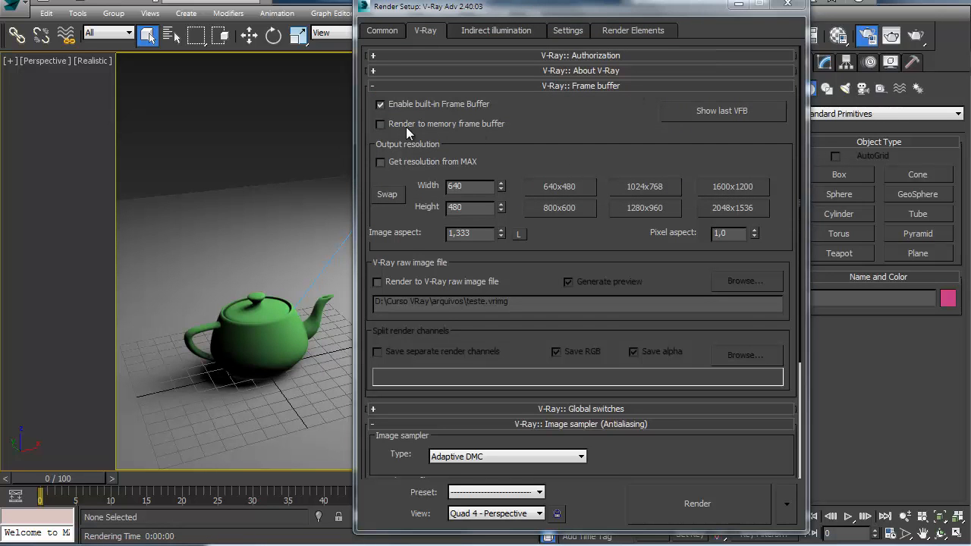
pyautogui.click(383, 124)
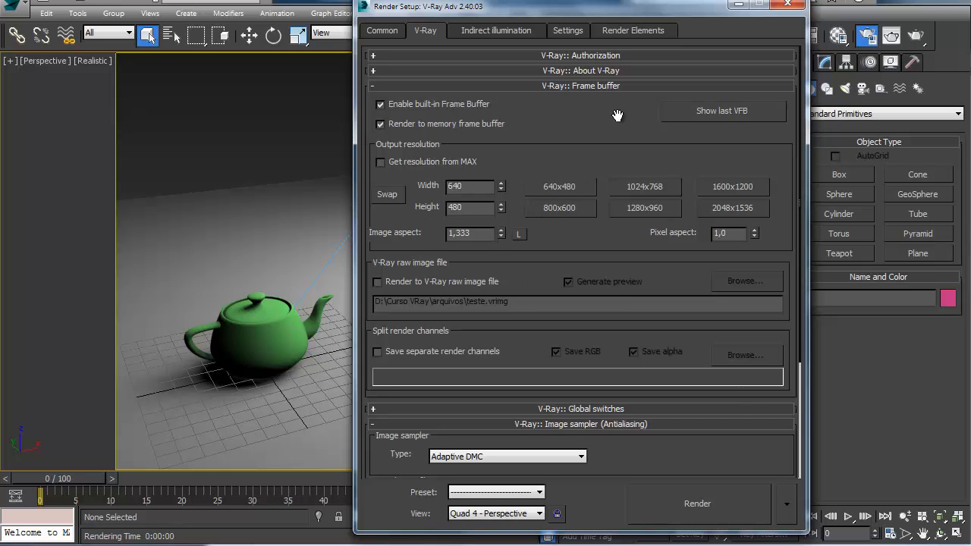
# Enable rendering to the V-Ray raw image file and render the scene, overwriting the existing teste0000.vrimg
pyautogui.click(384, 30)
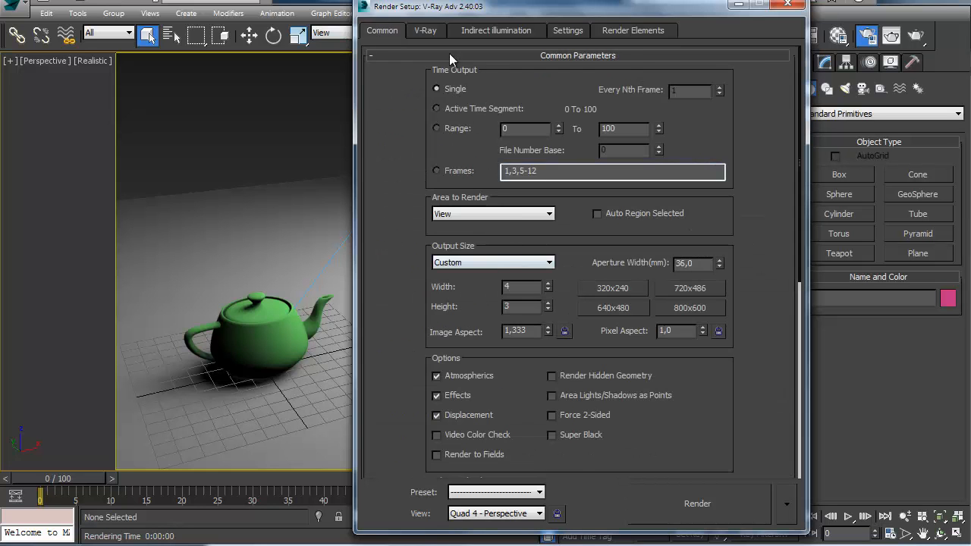
pyautogui.click(426, 30)
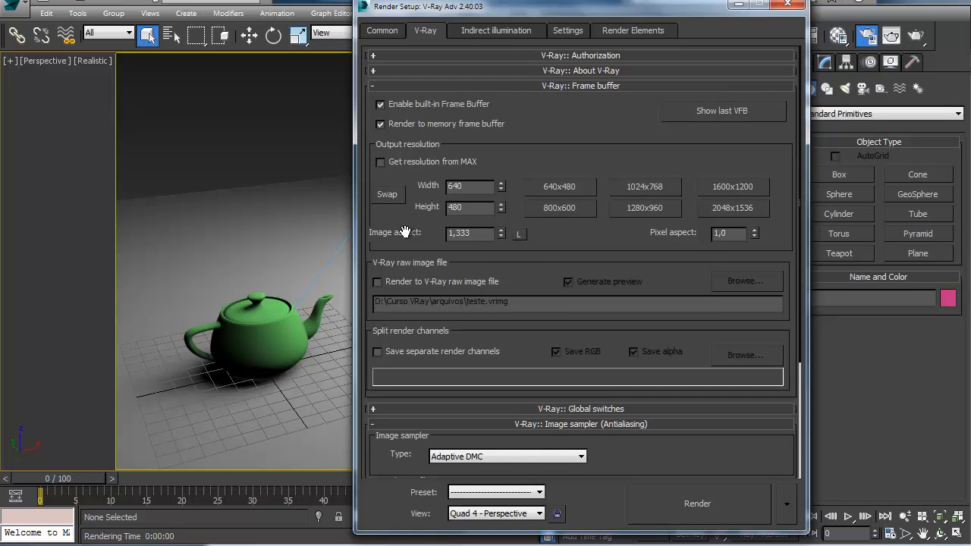
pyautogui.scroll(-1, 546, 233)
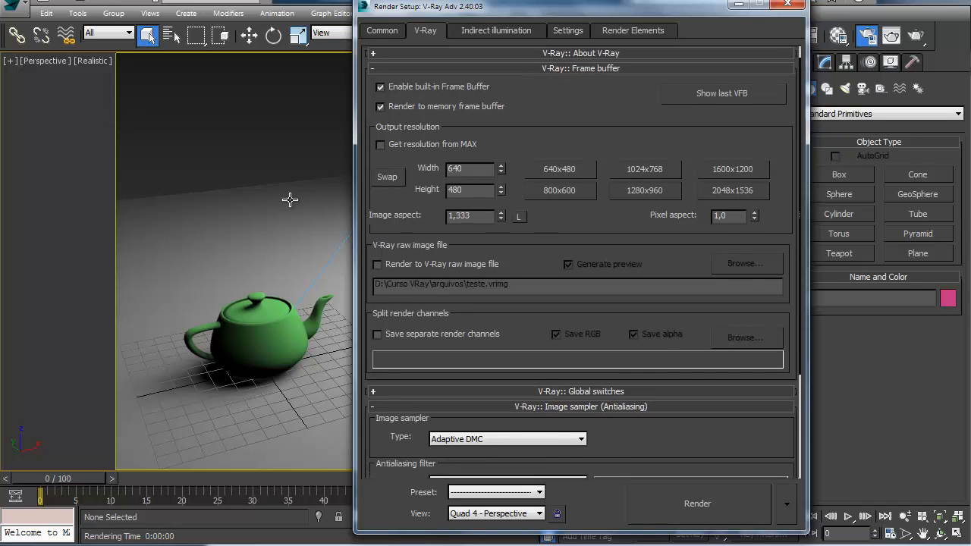
pyautogui.click(389, 264)
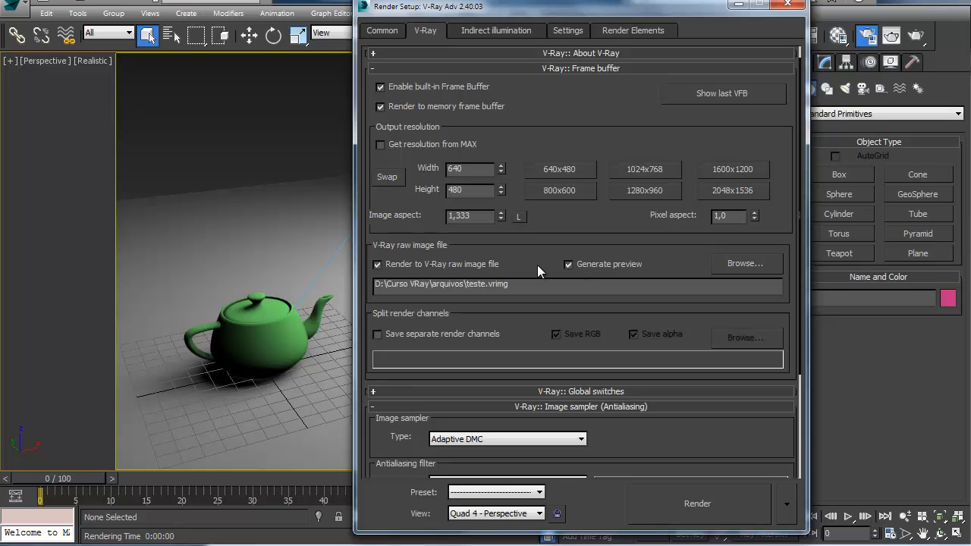
pyautogui.click(690, 501)
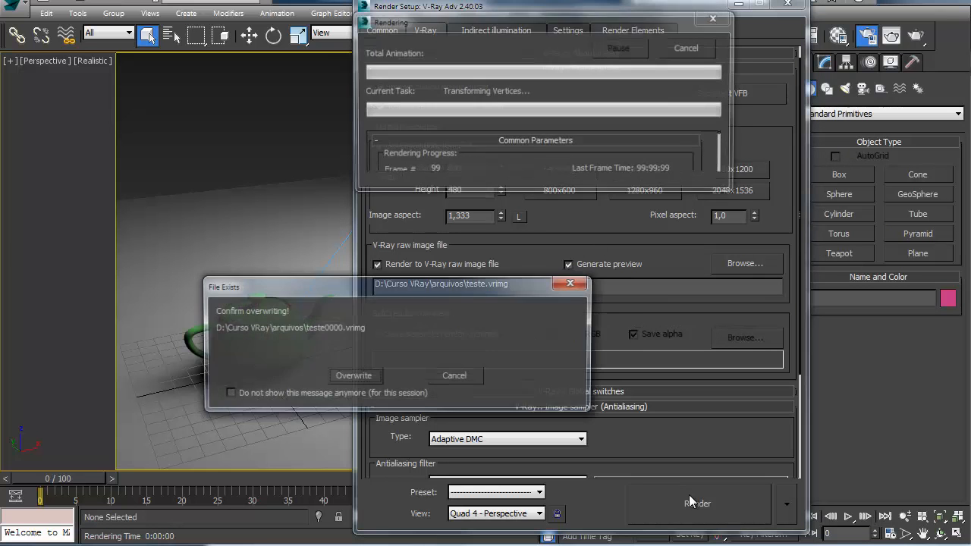
pyautogui.click(368, 380)
pyautogui.moveTo(462, 135); pyautogui.dragTo(415, 51)
pyautogui.moveTo(415, 51); pyautogui.dragTo(410, 45)
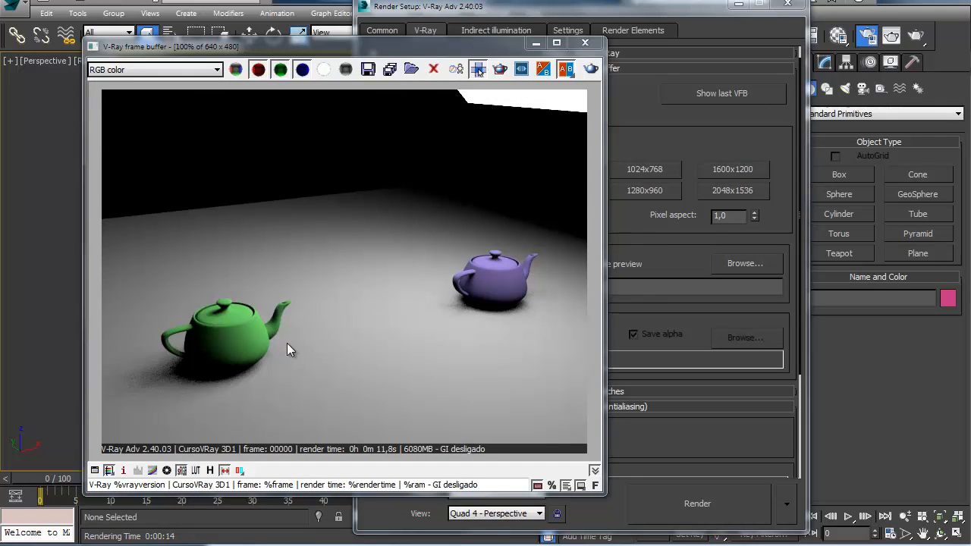
# Switch to Windows Explorer and check the arquivos folder for the saved teste0000.vrimg file
pyautogui.click(674, 317)
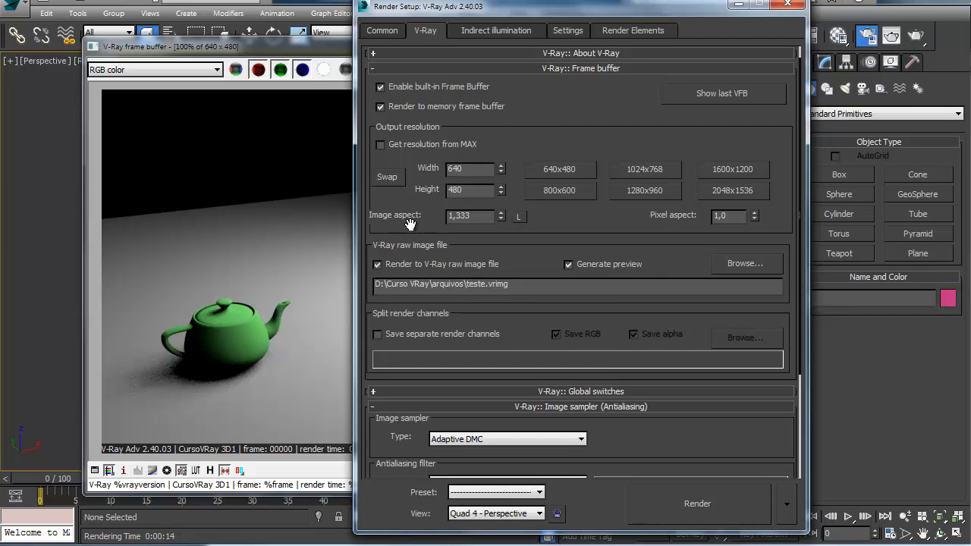
pyautogui.moveTo(317, 51); pyautogui.dragTo(311, 45)
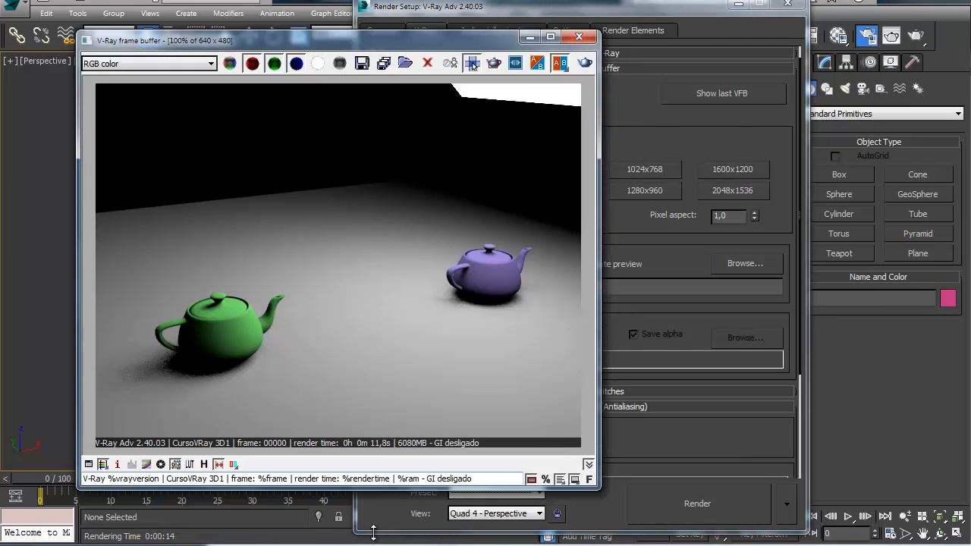
pyautogui.hotkey('alt', 'Tab')
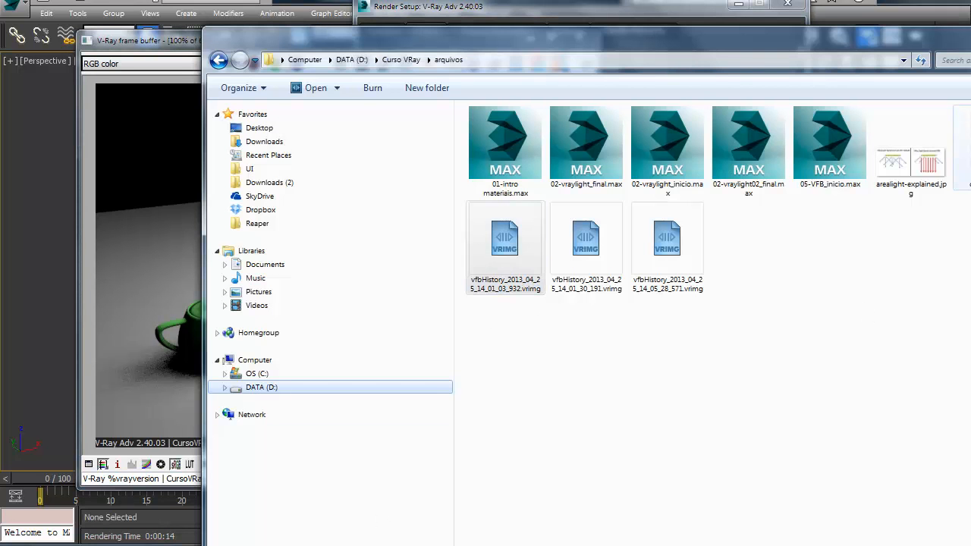
pyautogui.moveTo(953, 47); pyautogui.dragTo(601, 49)
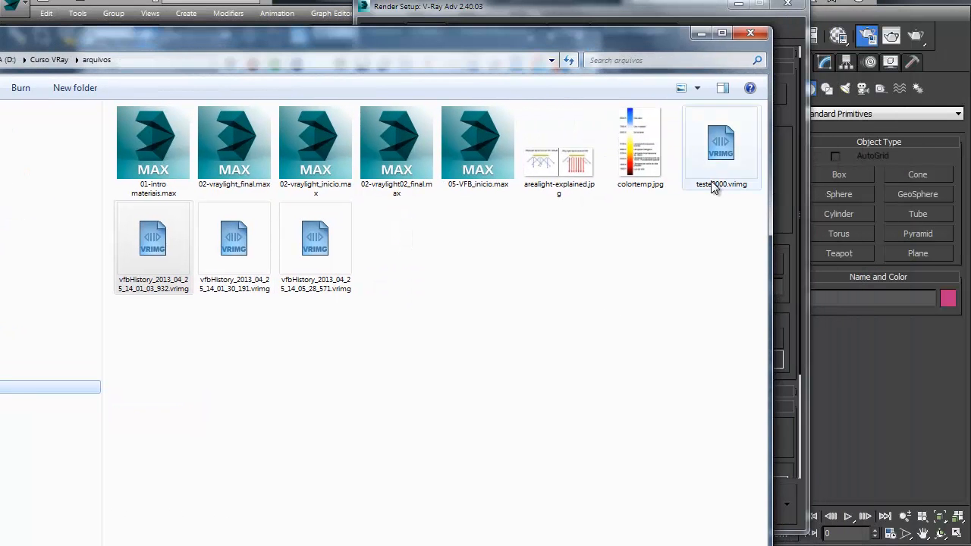
pyautogui.click(701, 34)
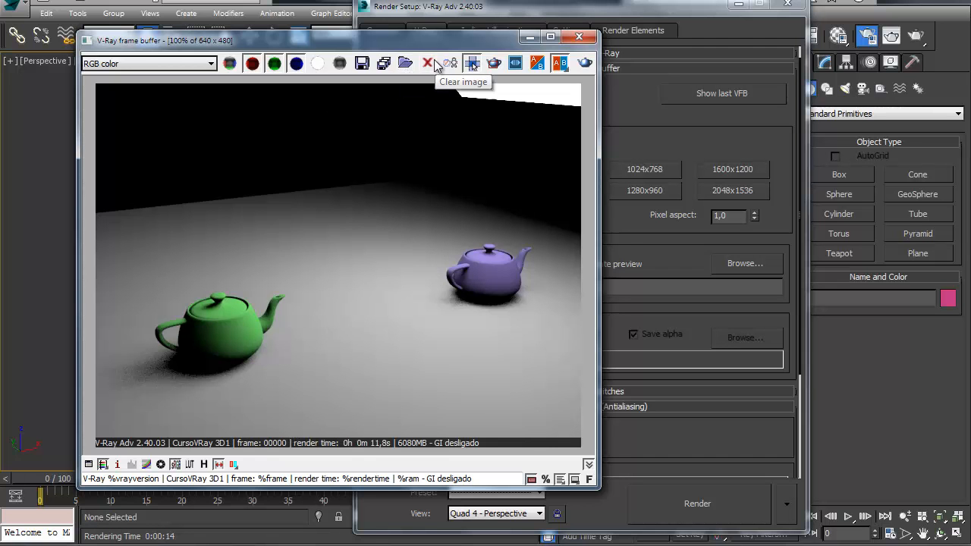
# Clear the image in the V-Ray frame buffer and load teste0000.vrimg into it
pyautogui.click(434, 64)
pyautogui.click(400, 393)
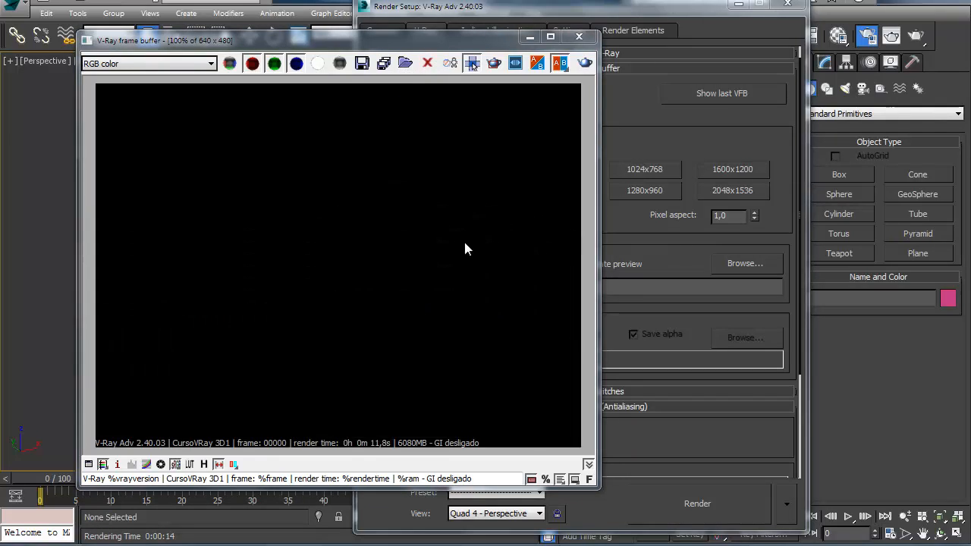
pyautogui.click(406, 64)
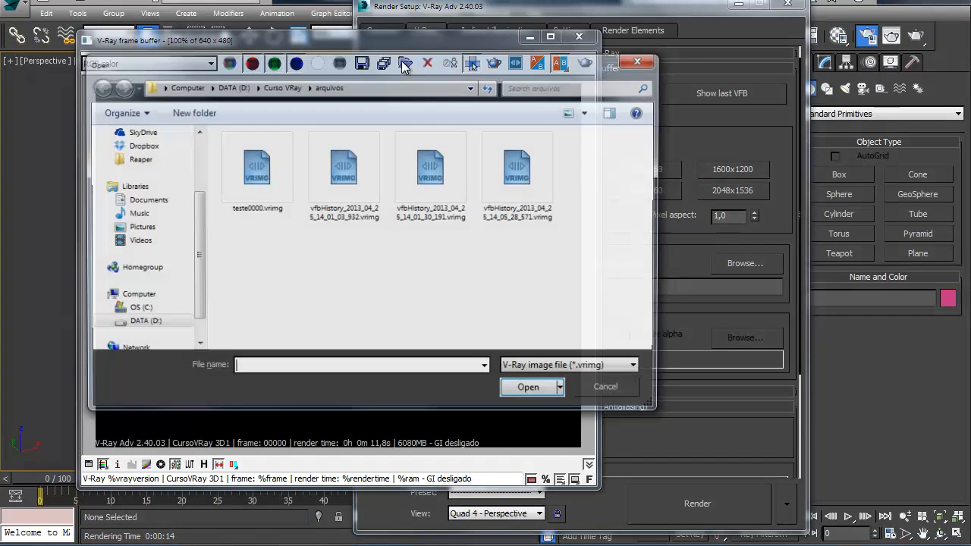
pyautogui.click(259, 171)
pyautogui.click(533, 386)
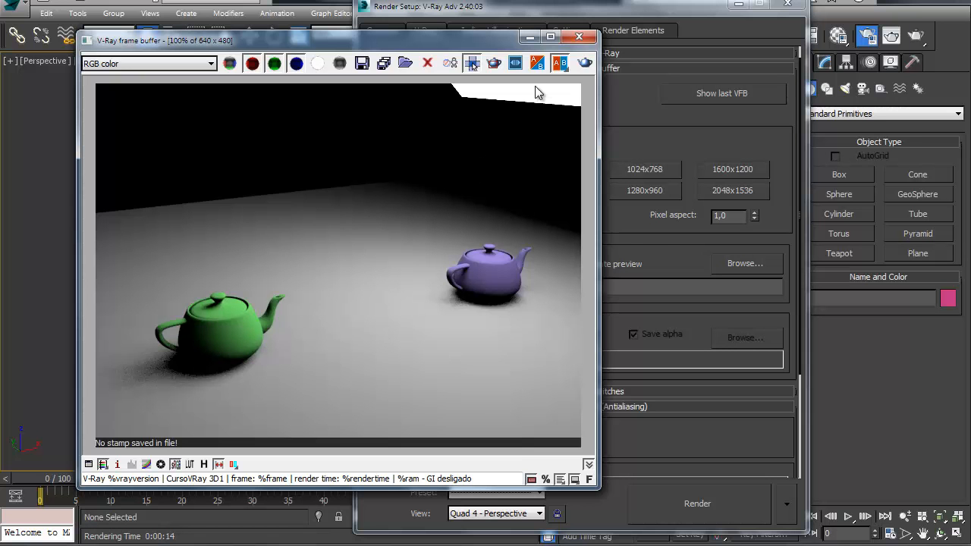
# Close the frame buffer, enable saving separate render channels, and show the last V-Ray frame buffer
pyautogui.click(579, 36)
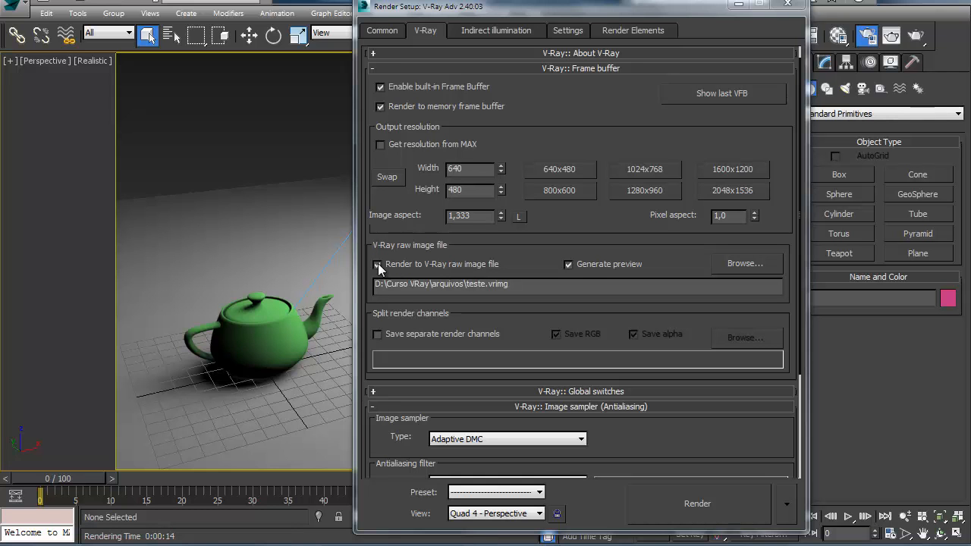
pyautogui.click(384, 332)
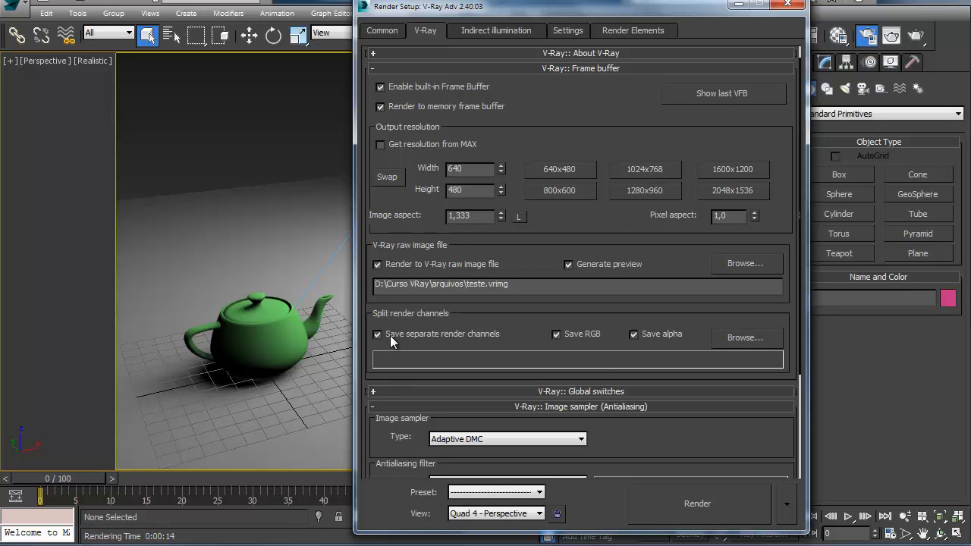
pyautogui.click(721, 96)
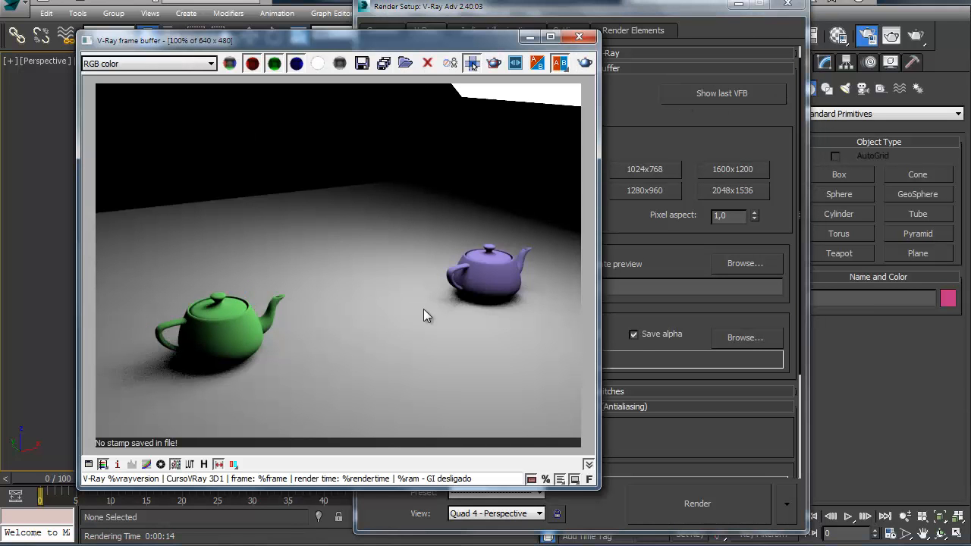